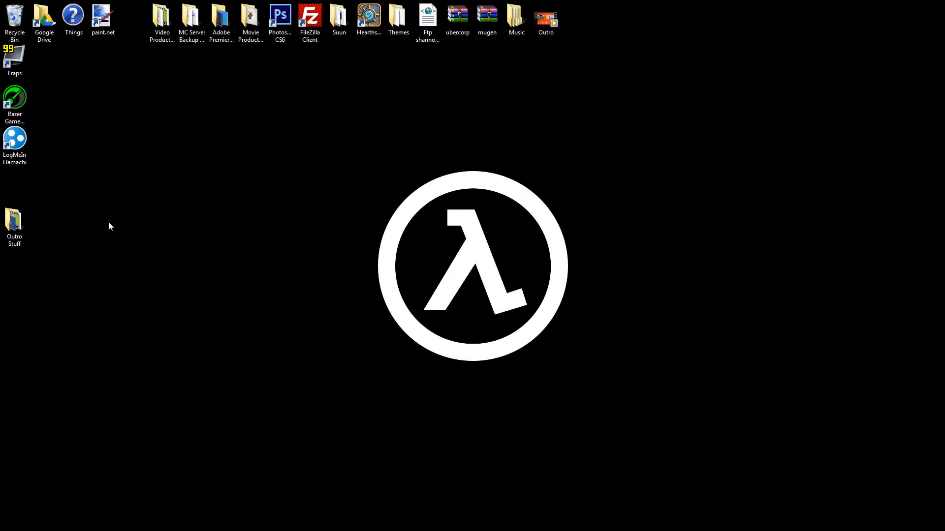
Open BGTemplate from the desktop's Outro Stuff folder in Photoshop and dock its document window as a tab.
double_click(26, 226)
left_click_drag(346, 109, 302, 3)
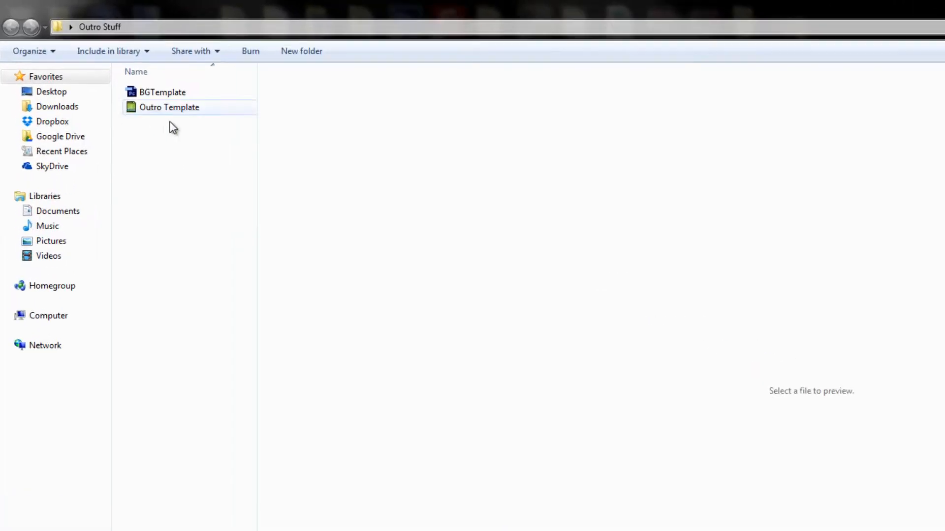
left_click(149, 96)
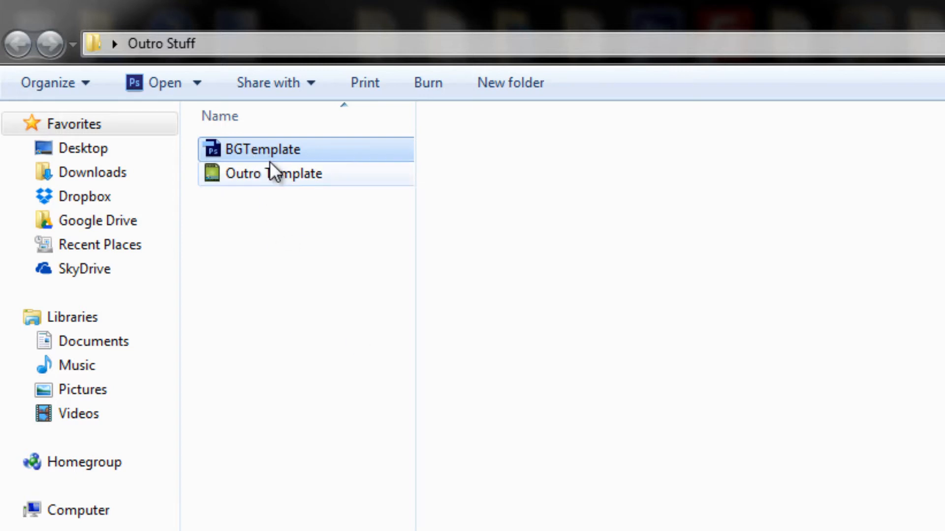
left_click(247, 172)
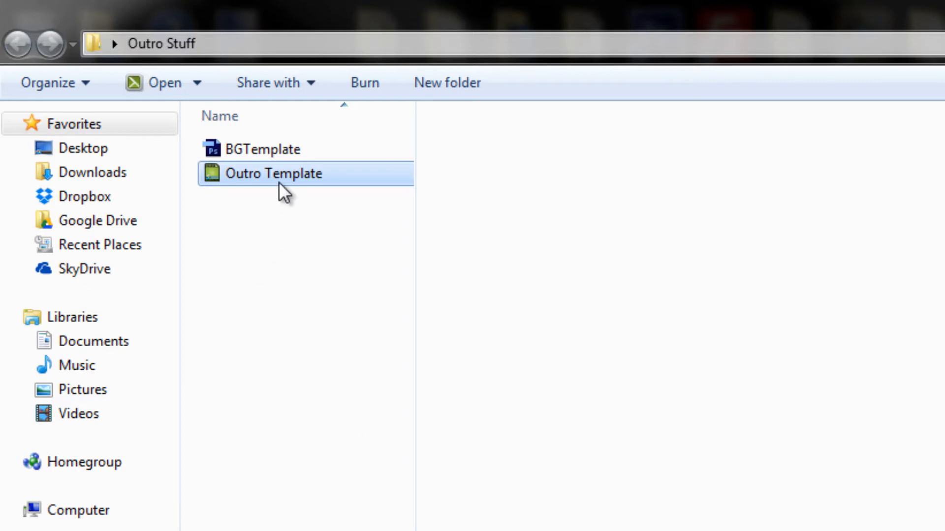
left_click(276, 157)
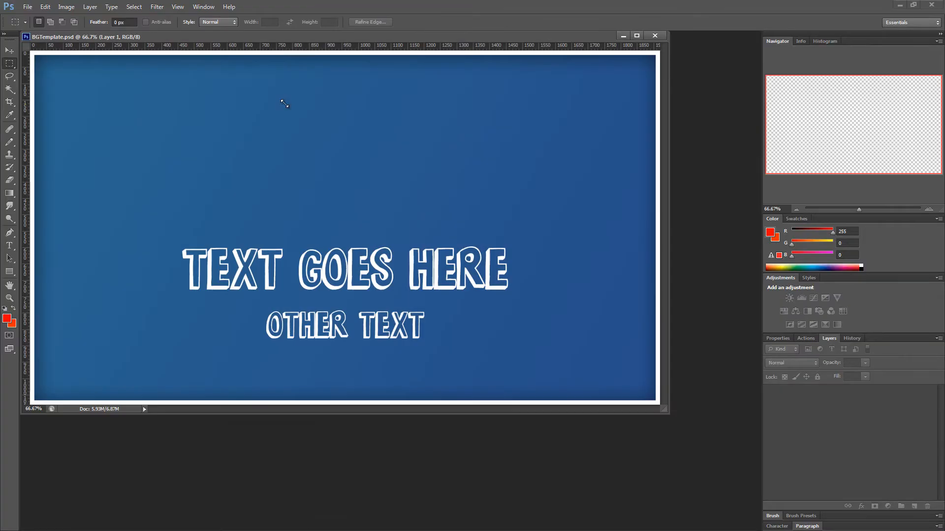
left_click_drag(254, 37, 287, 36)
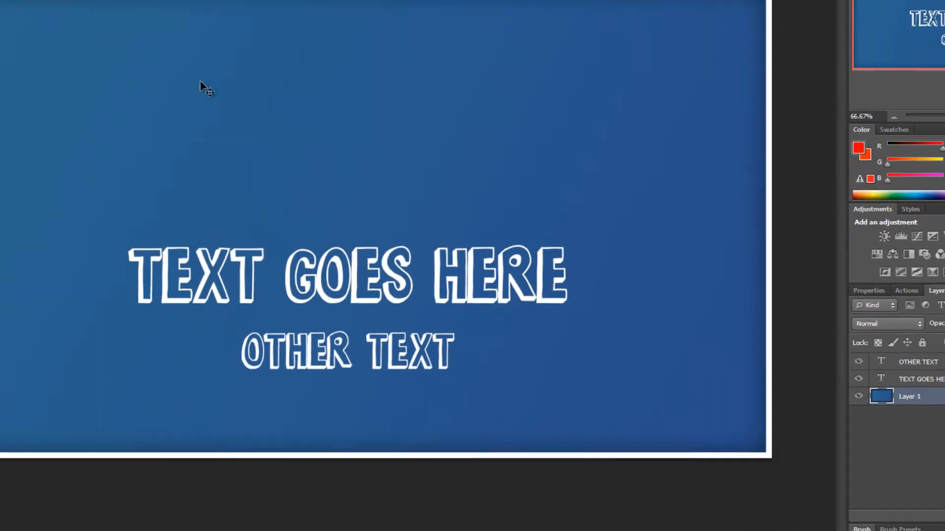
left_click_drag(356, 206, 348, 143)
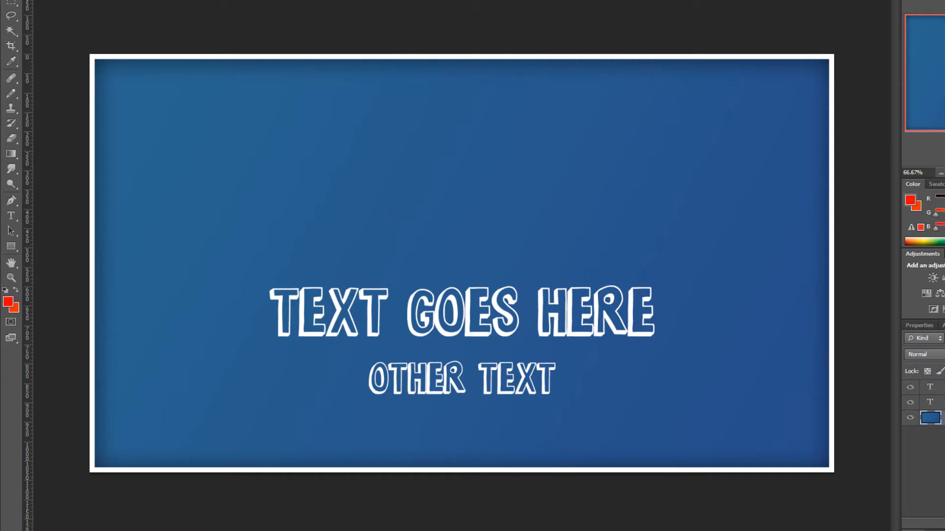
Examine the template's two text layers, TEXT GOES HERE and OTHER TEXT, by selecting them in turn.
left_click(942, 403)
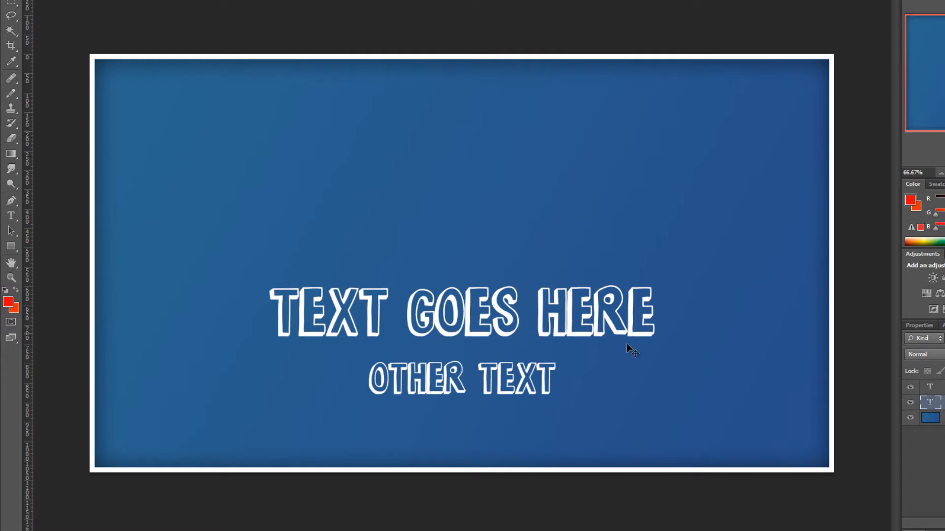
left_click(941, 387)
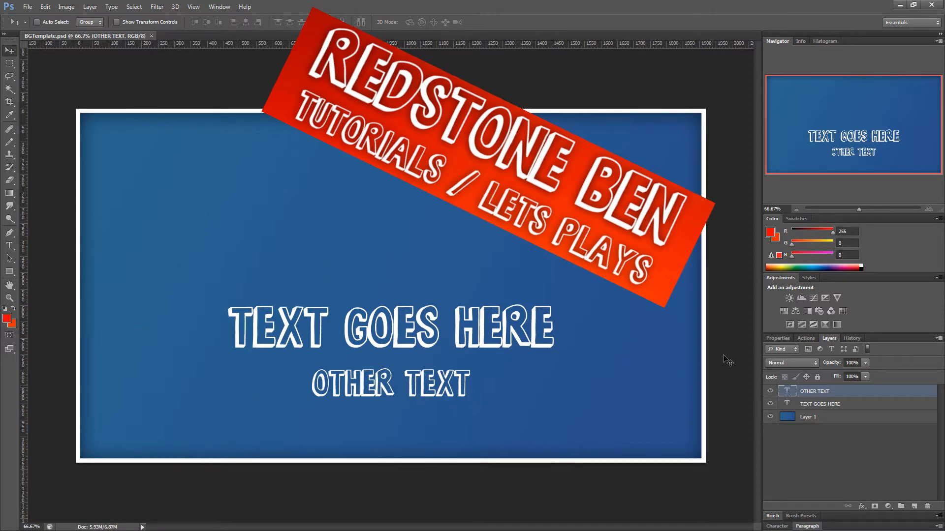
left_click(825, 407)
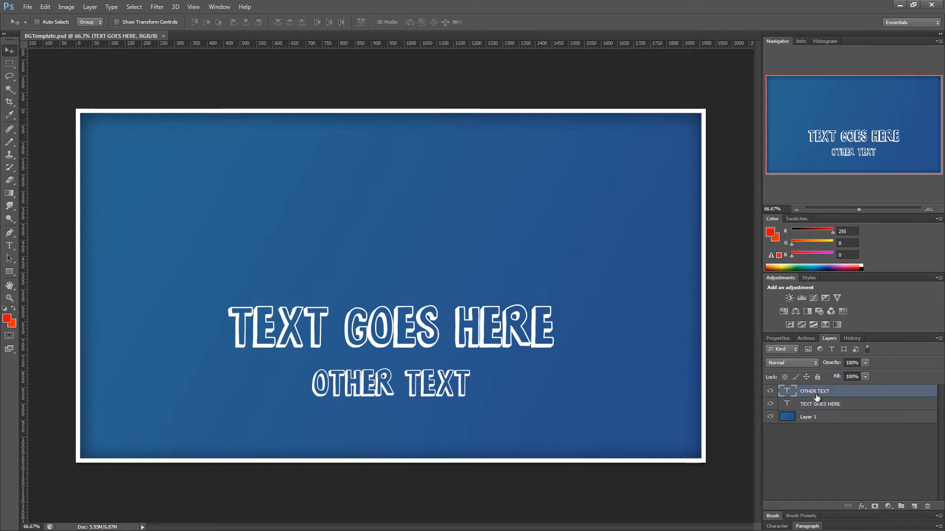
left_click(811, 394)
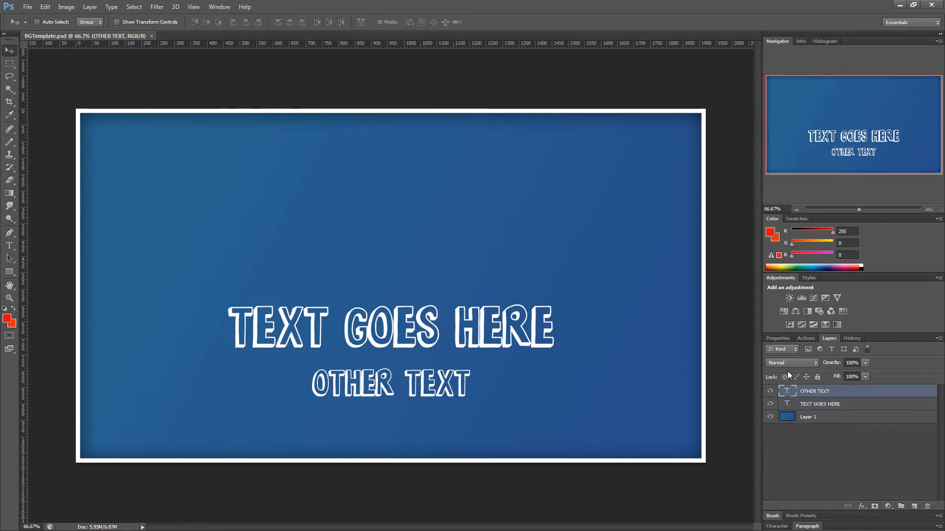
left_click(806, 406)
left_click(818, 394)
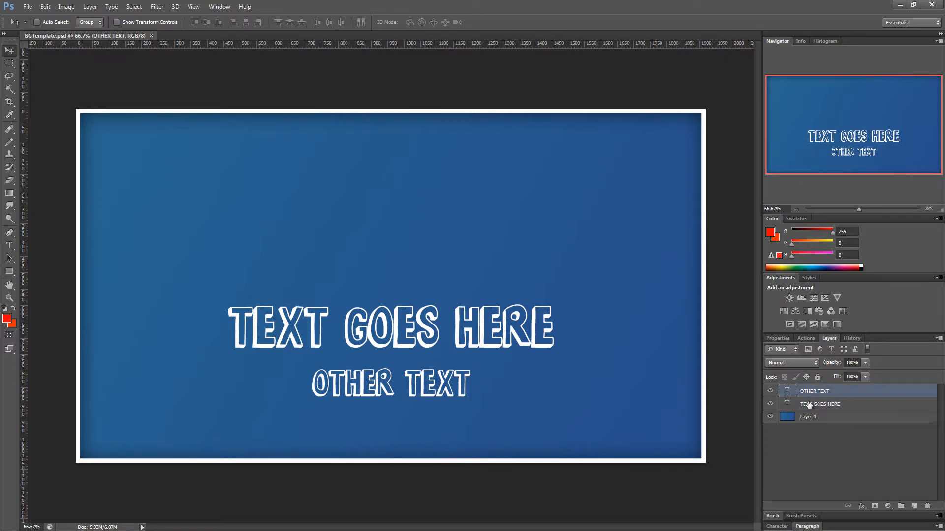
left_click(808, 405)
left_click(811, 393)
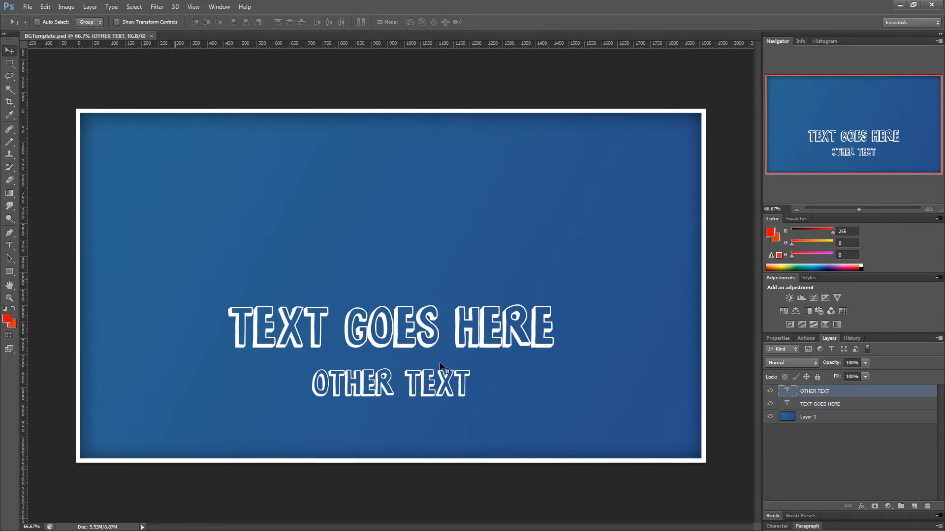
Try filling the Layer 1 background with a diagonal red-to-orange gradient, and undo the fill.
left_click(834, 422)
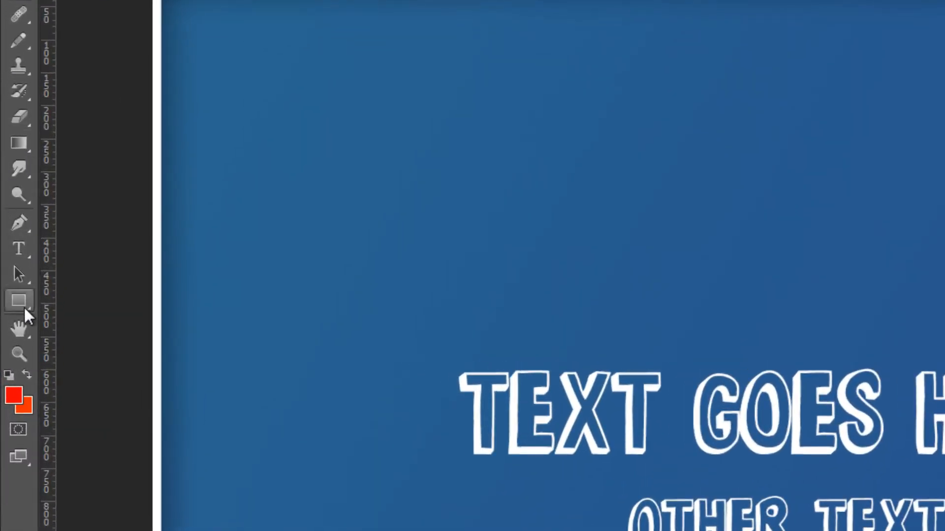
left_click(12, 274)
mouse_move(126, 1)
left_mouse_down()
mouse_move(942, 529)
mouse_move(858, 489)
mouse_move(129, 1)
left_mouse_up()
left_click(921, 196)
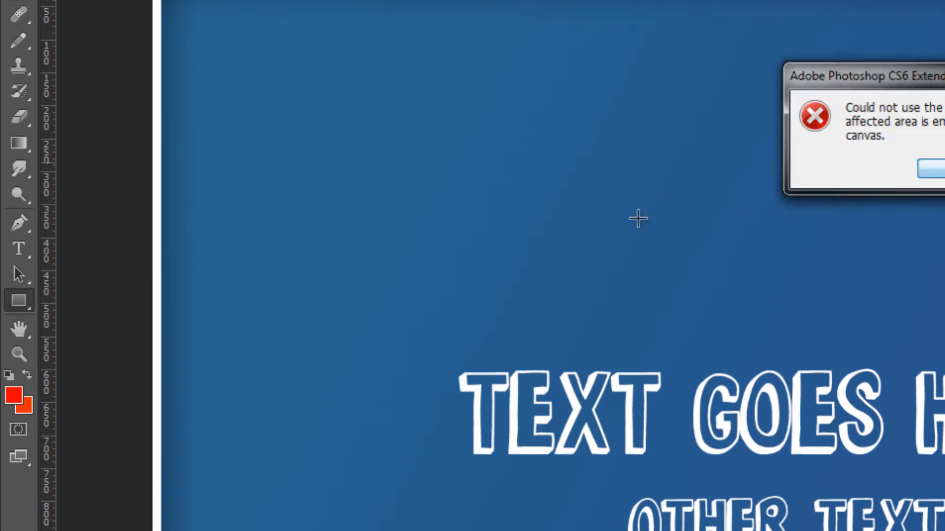
left_click(18, 144)
left_click_drag(116, 99, 675, 420)
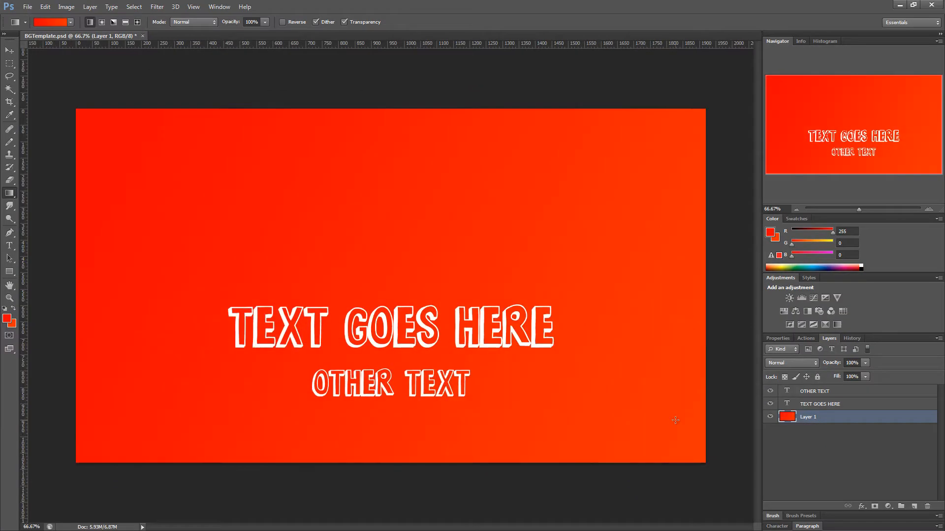
left_click_drag(178, 119, 710, 490)
key("ctrl+alt+z")
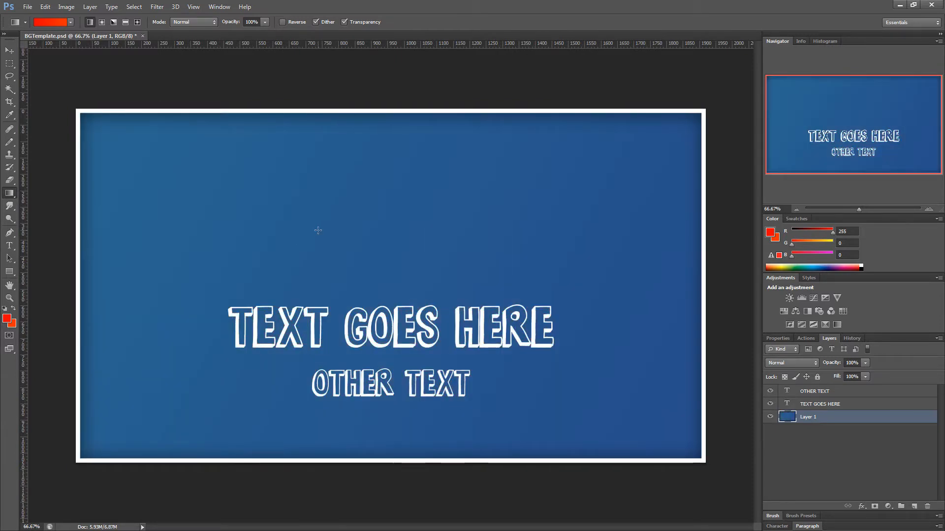
Try rasterizing the TEXT GOES HERE layer and drawing two red rectangles on Layer 1, and undo these changes.
left_click(829, 404)
left_click(826, 393)
left_click(818, 406)
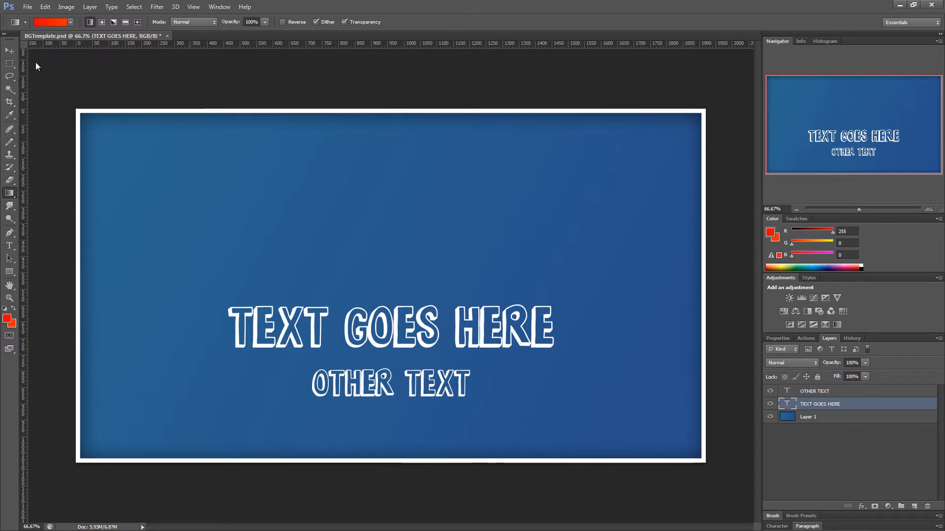
left_click(10, 272)
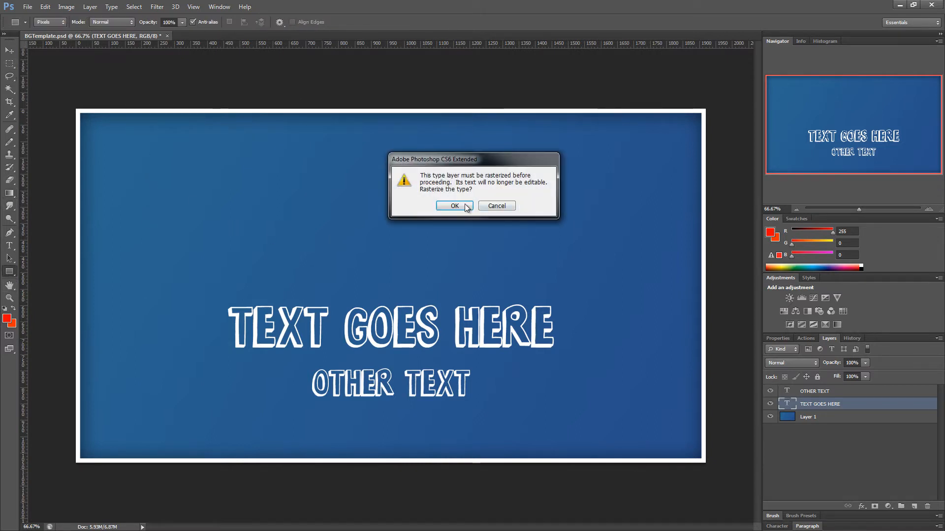
left_click(464, 207)
left_click(855, 417)
left_click_drag(188, 153, 391, 287)
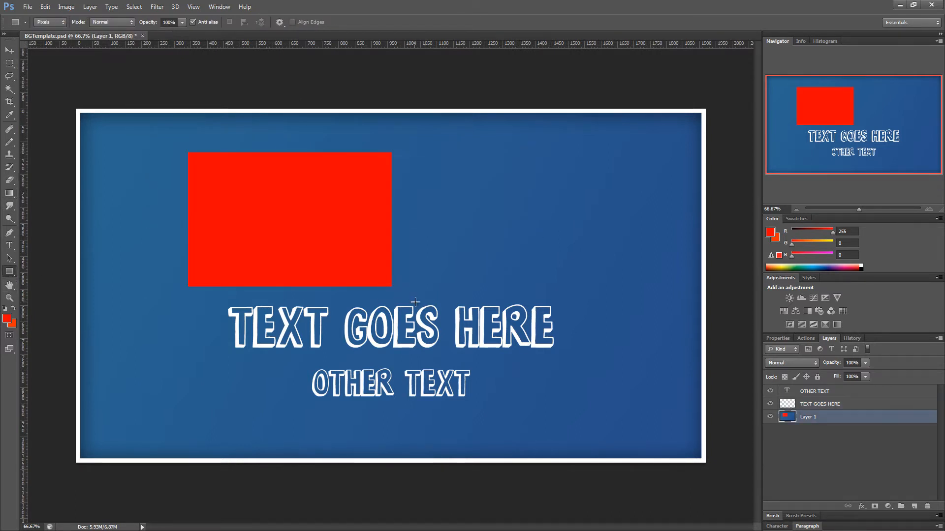
left_click_drag(492, 155, 699, 307)
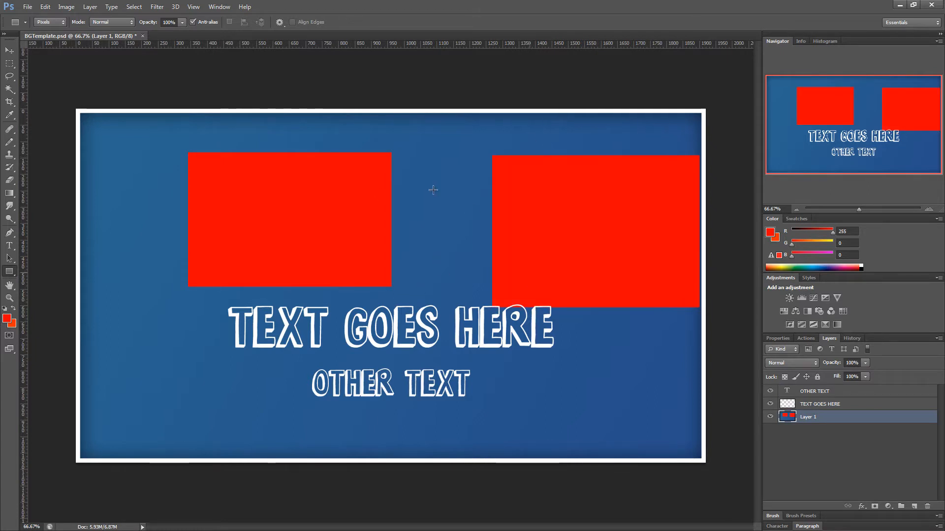
key("ctrl+alt+z")
key("ctrl+alt+z")
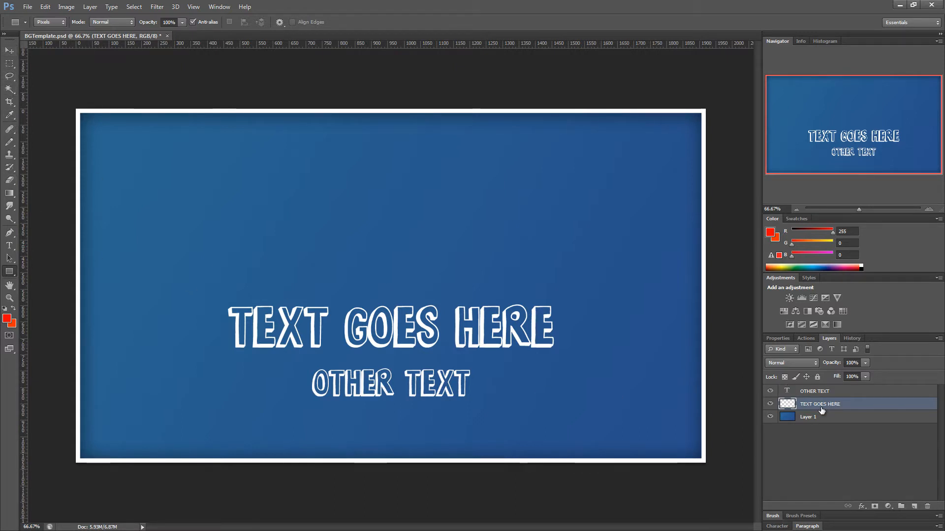
double_click(788, 404)
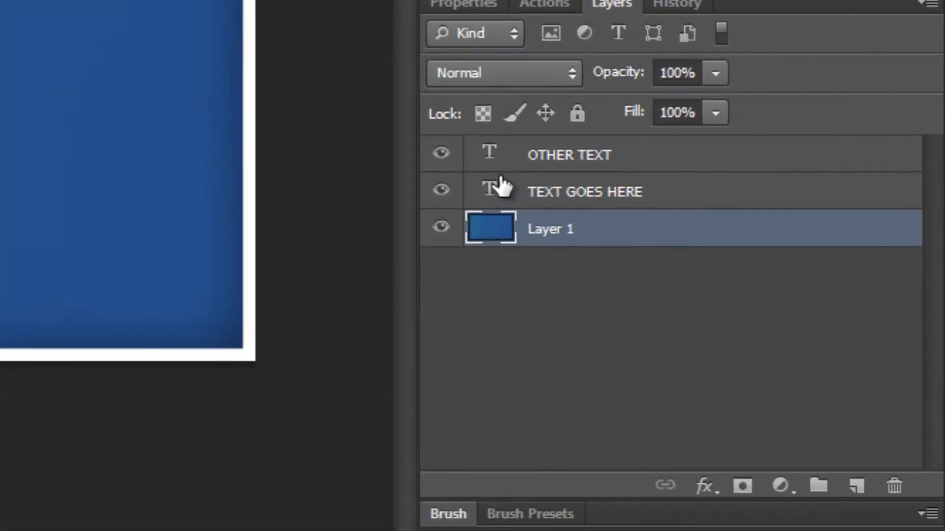
Replace the wording of the TEXT GOES HERE text layer with "Cool outro".
left_click(790, 403)
double_click(788, 405)
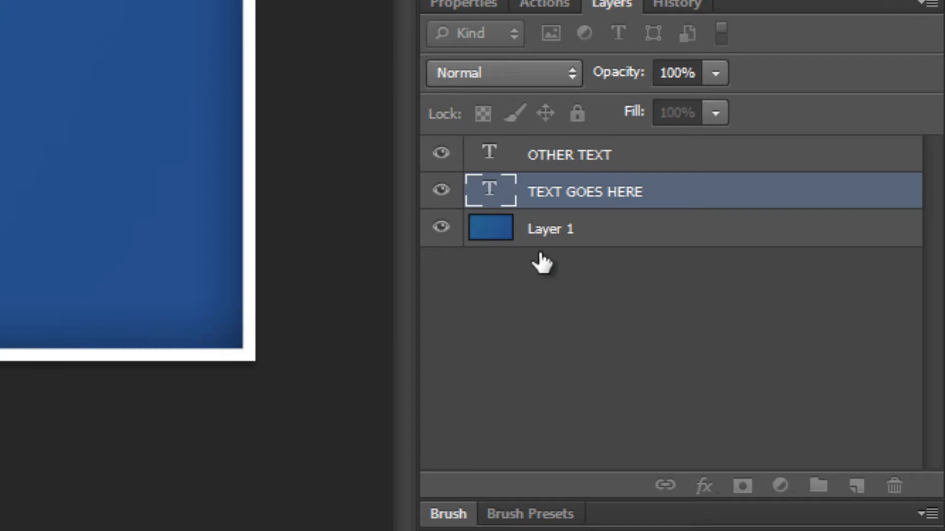
double_click(489, 194)
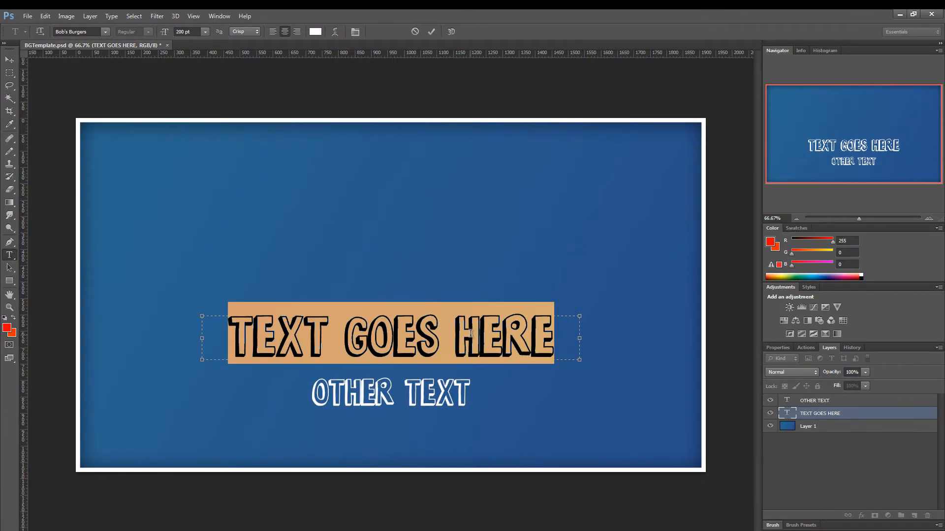
type("COO")
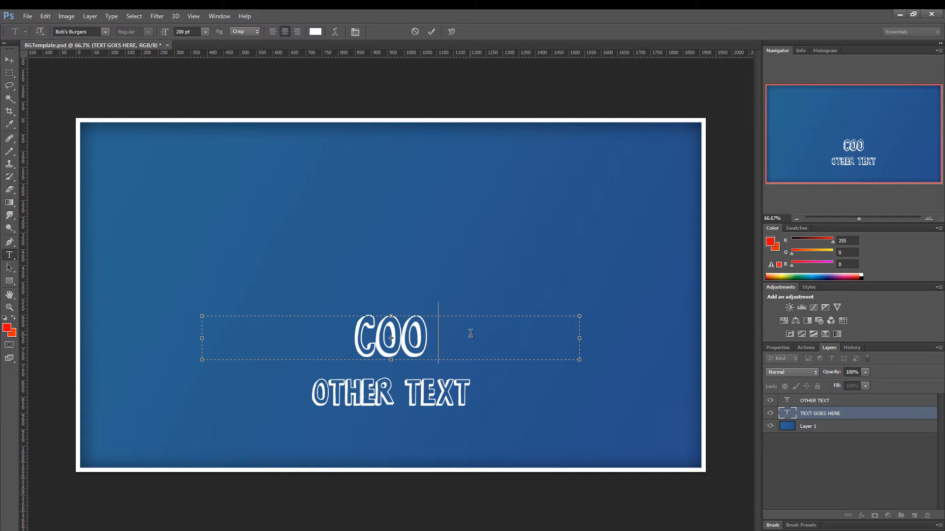
type("L OUTRO")
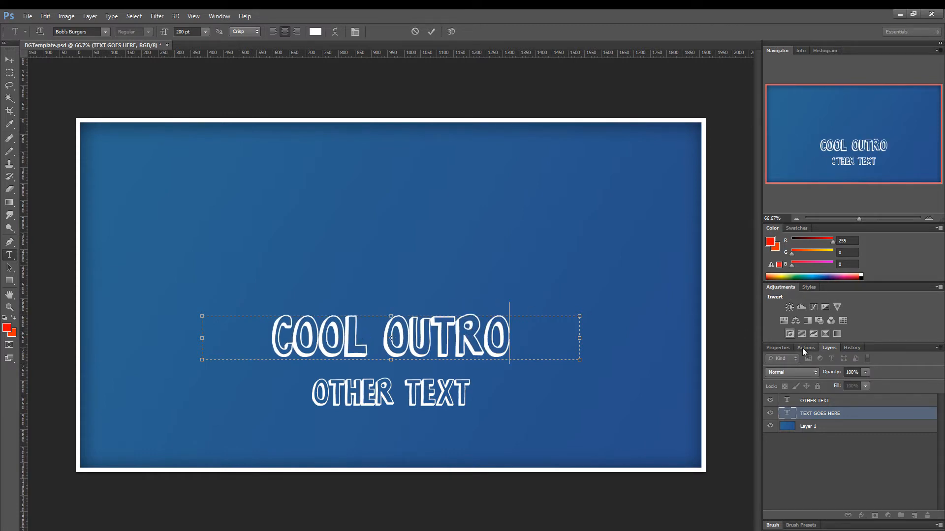
Replace the wording of the OTHER TEXT layer with "Yeah I know!" and commit the text edit.
double_click(785, 400)
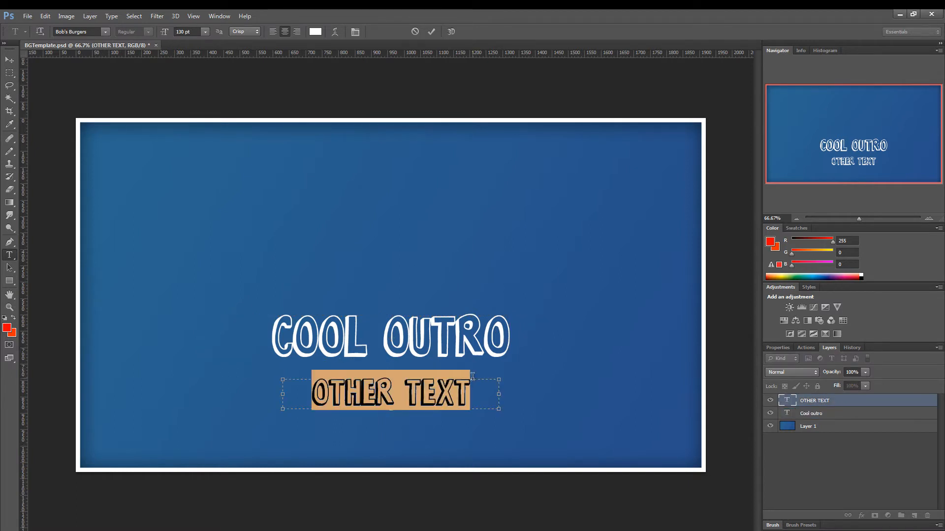
type("YE")
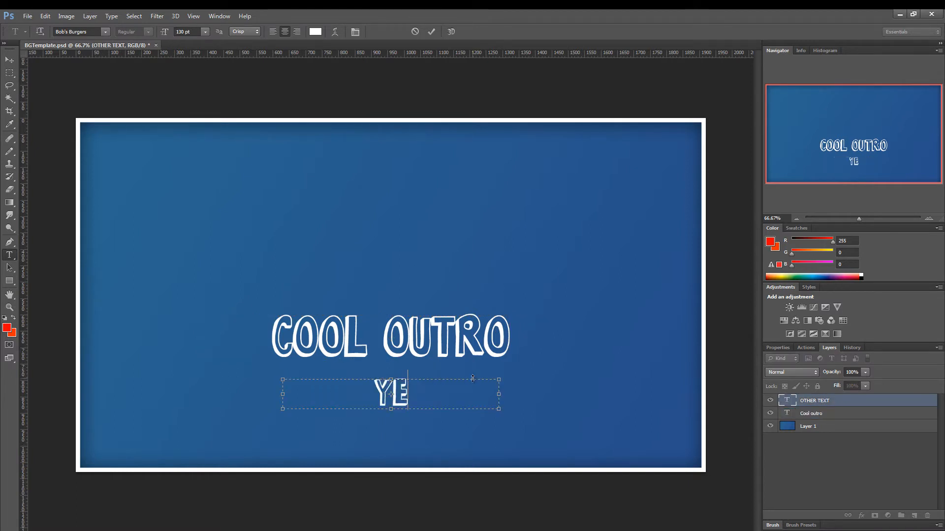
type("AH I KNOW!")
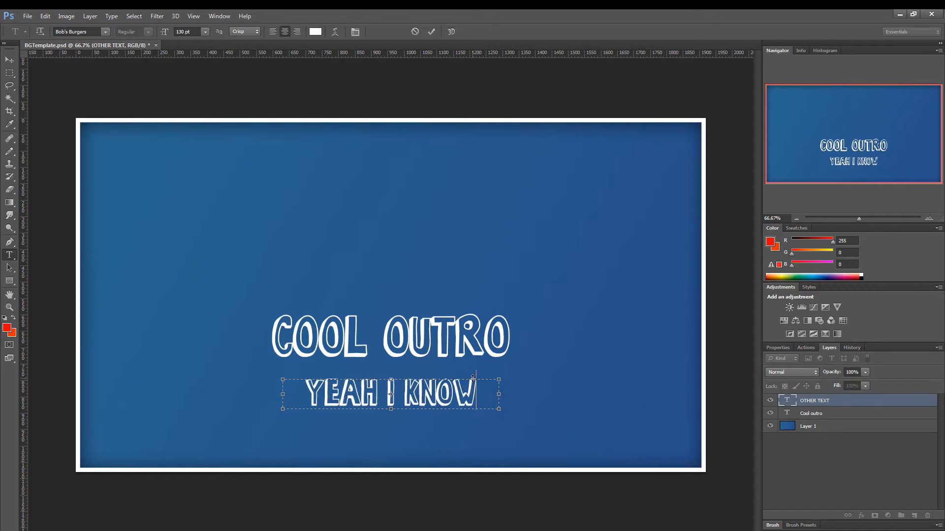
left_click(784, 453)
key("v")
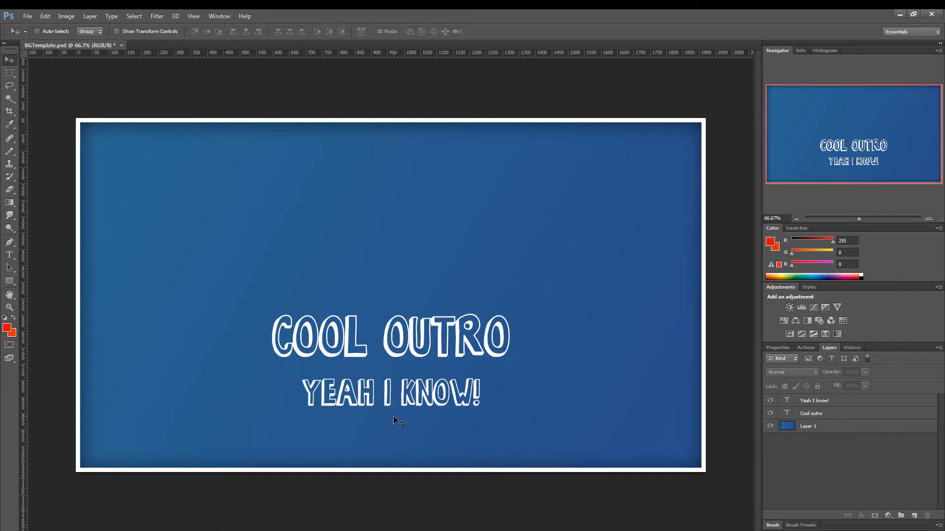
Move the "Yeah I know!" text straight down about 70 pixels, nearer the canvas's lower edge.
left_click(830, 401)
key("shift+Down")
key("shift+Down")
key("shift+Down")
key("shift+Down")
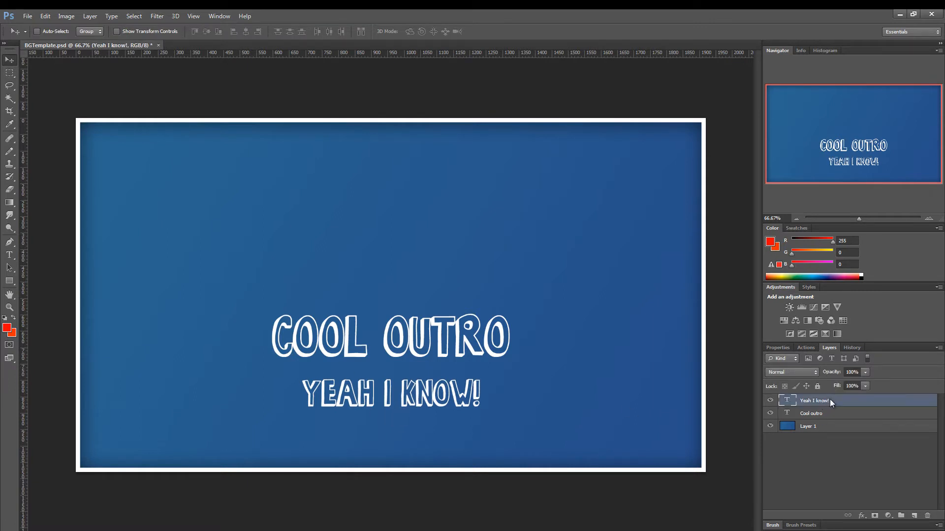
key("shift+Down")
key("shift+Down")
key("shift+Down")
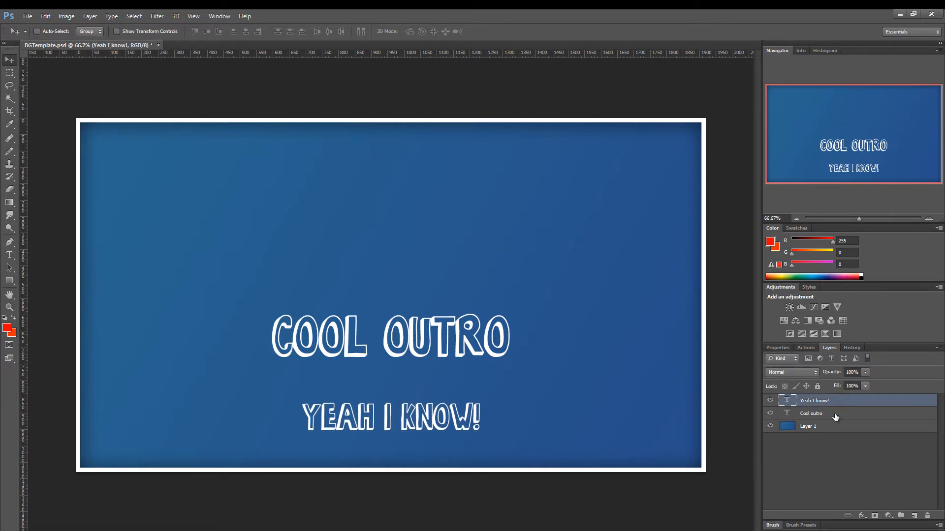
Move the "Cool outro" text straight down so it sits just above the "Yeah I know!" line.
left_click(834, 414)
key("shift+Down")
key("shift+Down")
key("shift+Down")
key("shift+Down")
key("shift+Down")
key("shift+Down")
key("shift+Down")
key("shift+Down")
key("shift+Down")
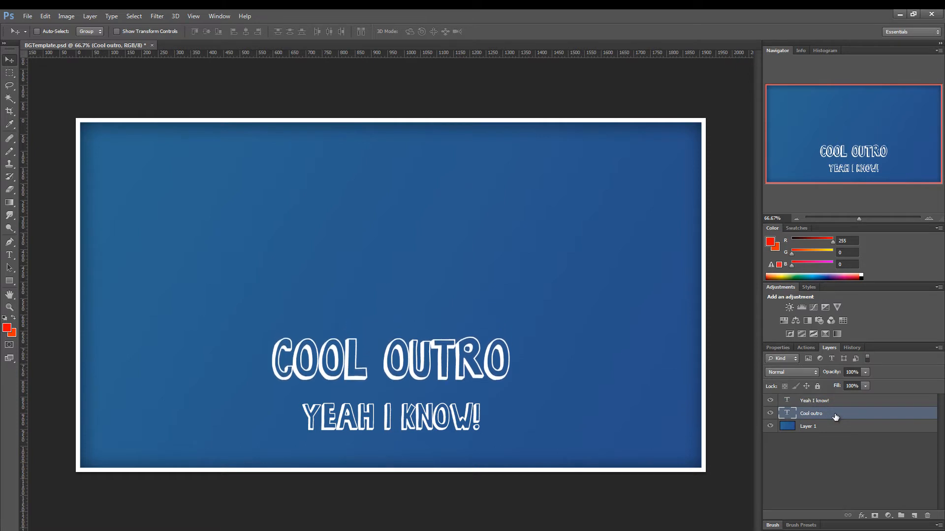
key("Down")
key("Down")
key("Down")
key("Down")
key("Down")
key("Down")
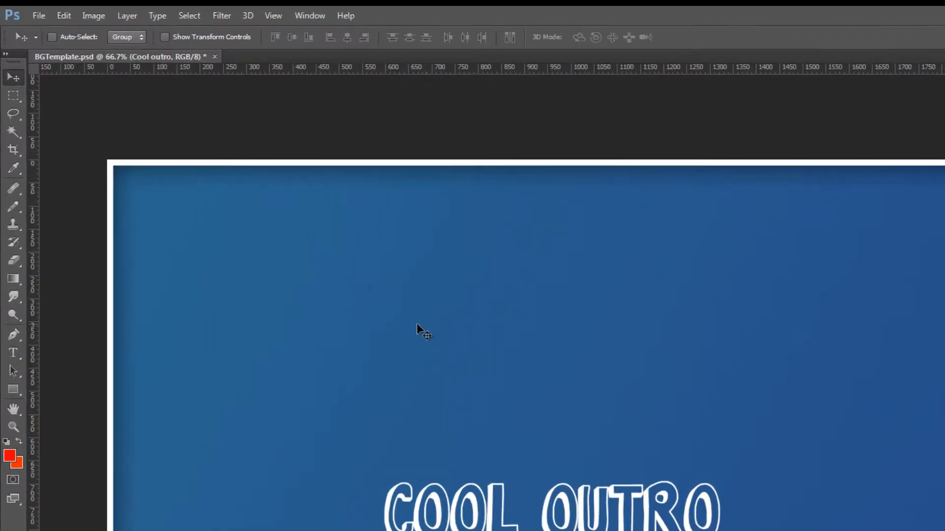
Save a PNG copy of the artwork as BG in the Outro Stuff folder, using smallest compression and no interlacing.
left_click(62, 15)
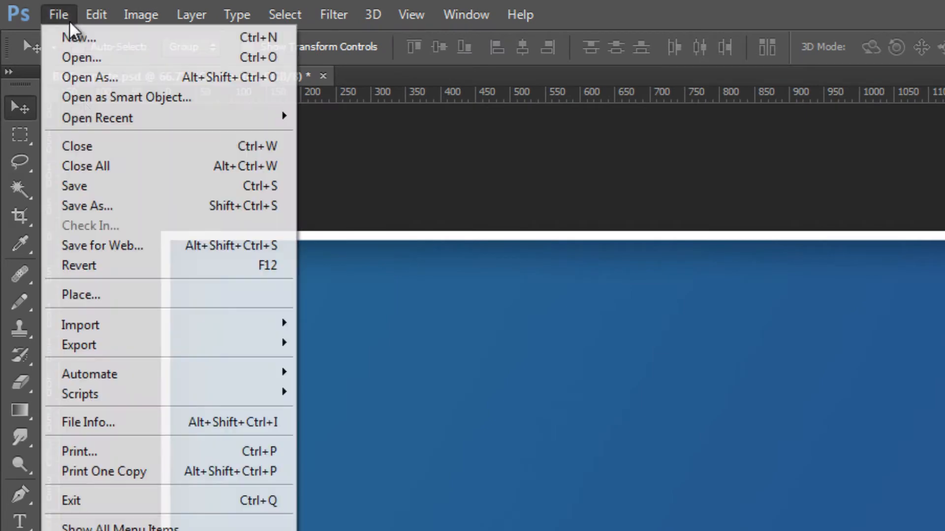
left_click(113, 205)
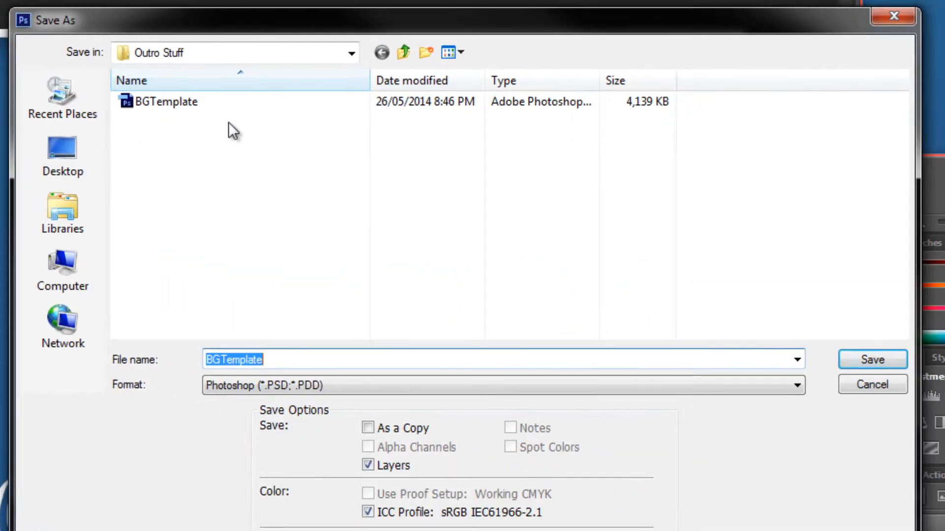
left_click(160, 167)
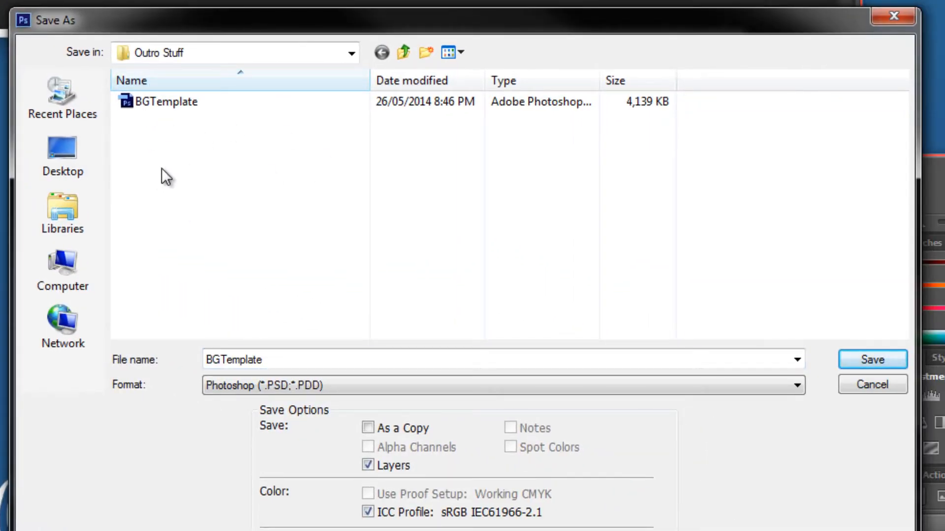
left_click(266, 388)
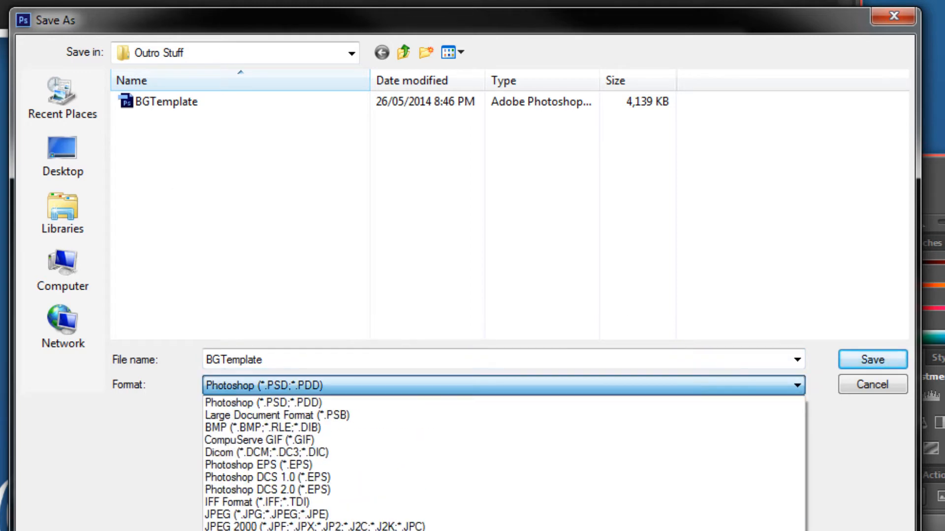
left_click(274, 530)
double_click(293, 363)
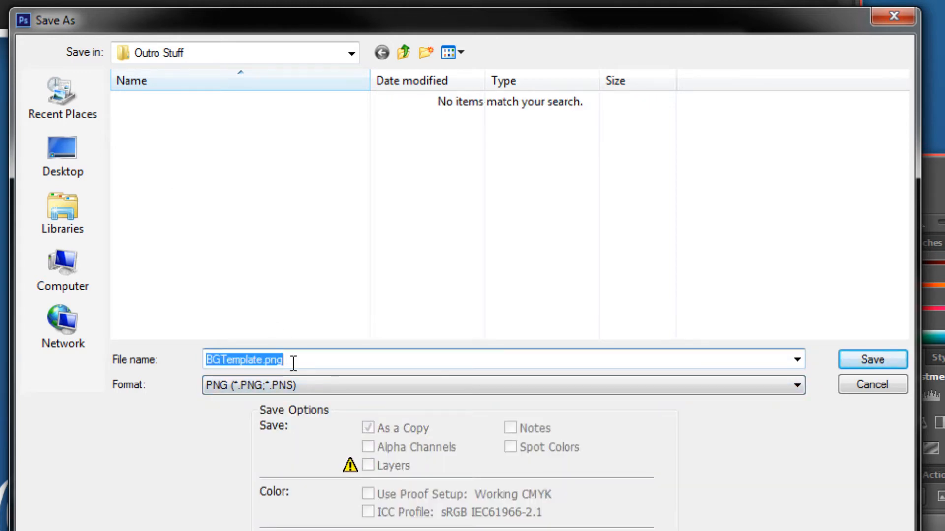
type("BG")
left_click(338, 256)
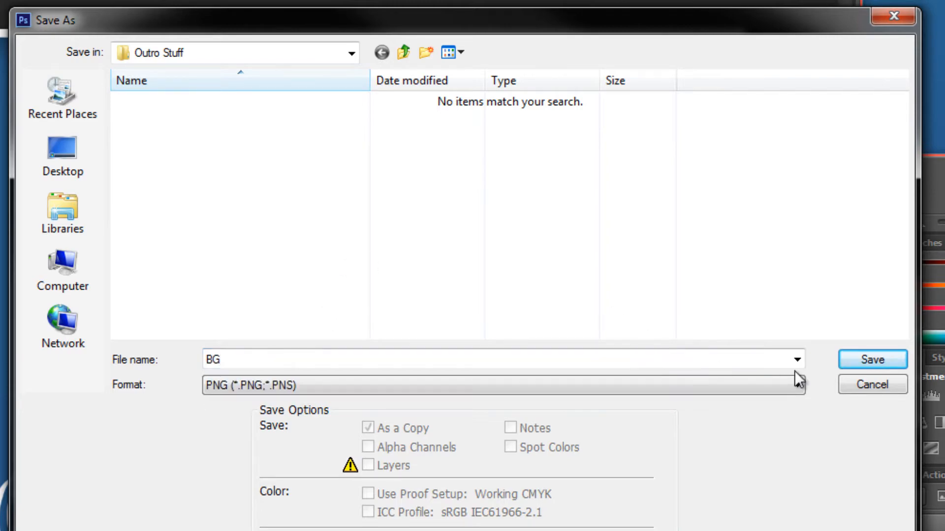
left_click(855, 359)
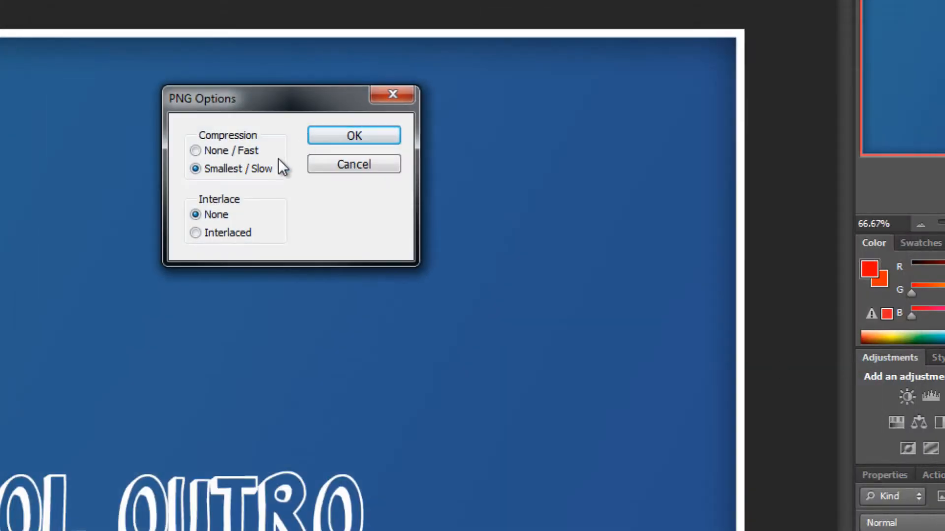
left_click(352, 140)
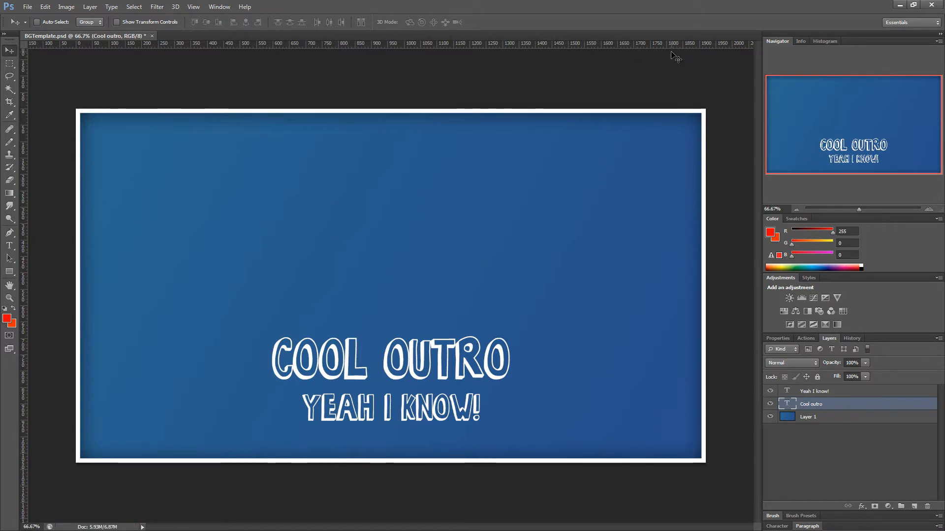
Quit Photoshop, saving the changes to BGTemplate.psd, and open the Outro Template project in Camtasia Studio.
left_click(931, 4)
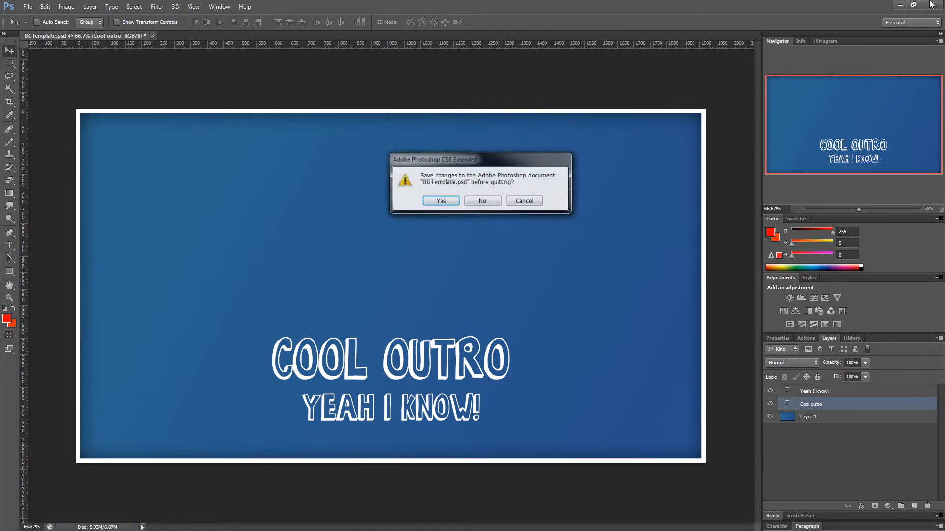
left_click(441, 200)
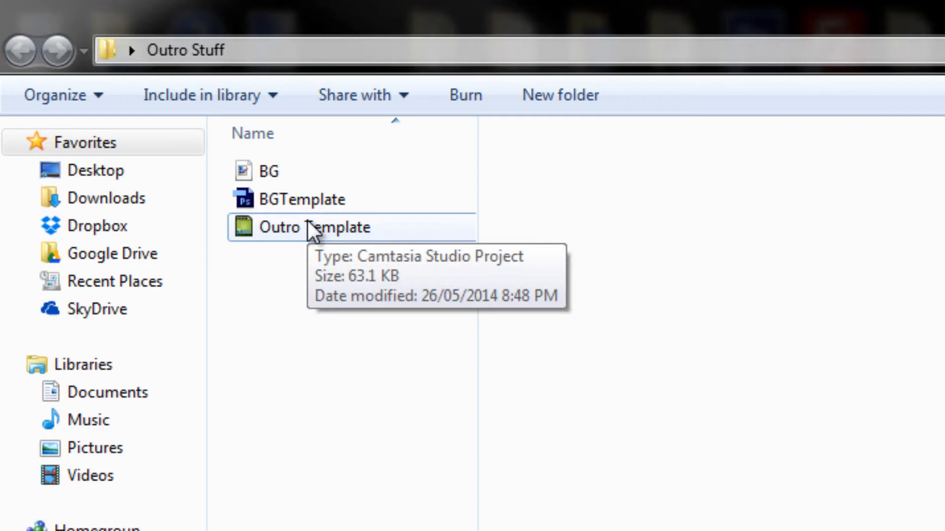
double_click(309, 222)
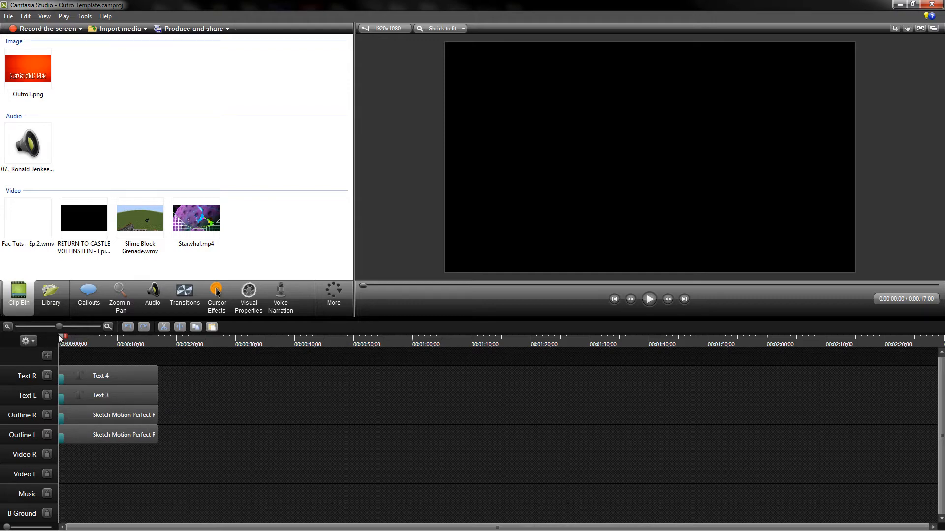
left_click_drag(63, 340, 96, 335)
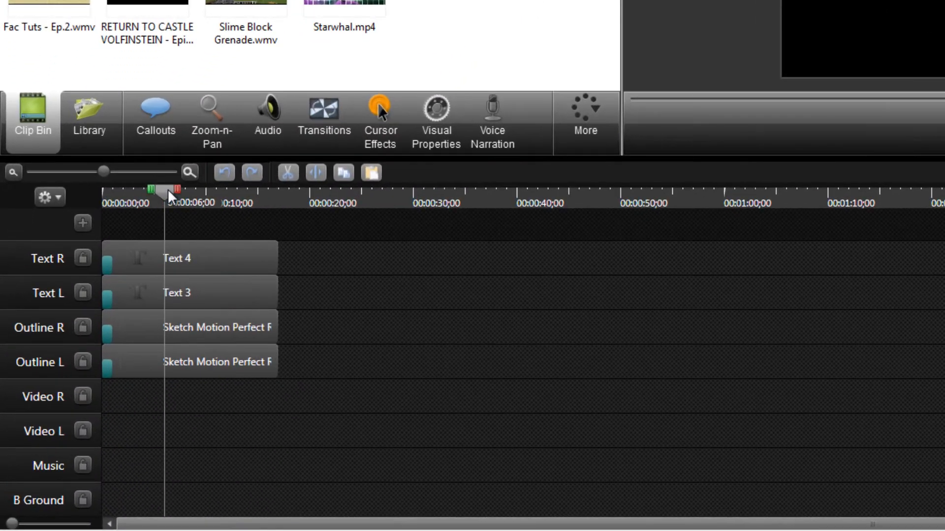
left_click_drag(167, 188, 130, 189)
mouse_move(11, 259)
left_mouse_down()
mouse_move(0, 259)
mouse_move(101, 258)
mouse_move(9, 259)
left_mouse_up()
left_click_drag(71, 502, 5, 502)
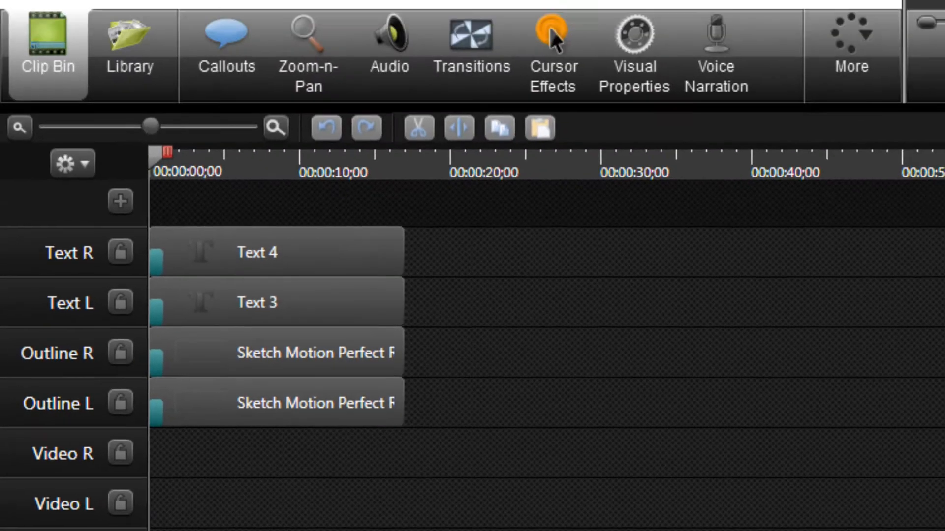
left_click_drag(470, 411, 445, 337)
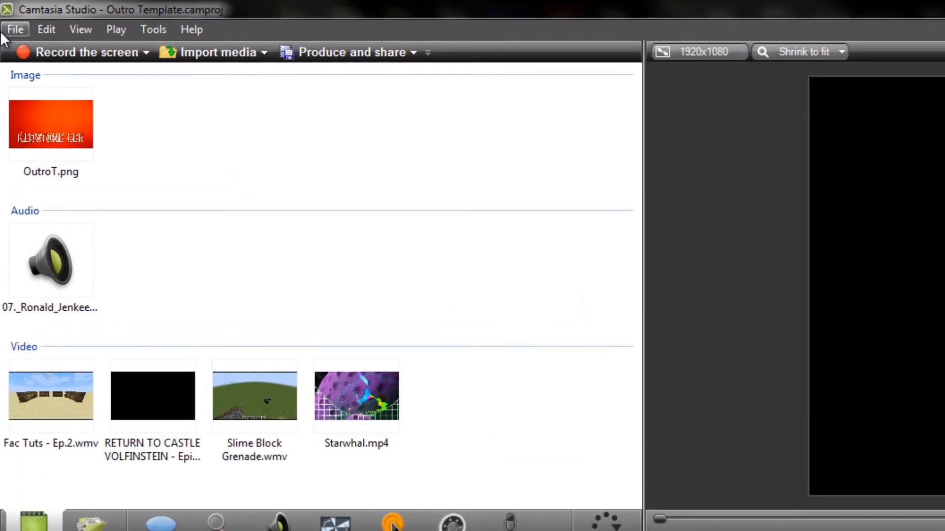
Import the BG image from the Outro Stuff folder on the Desktop into the project's media.
left_click(7, 28)
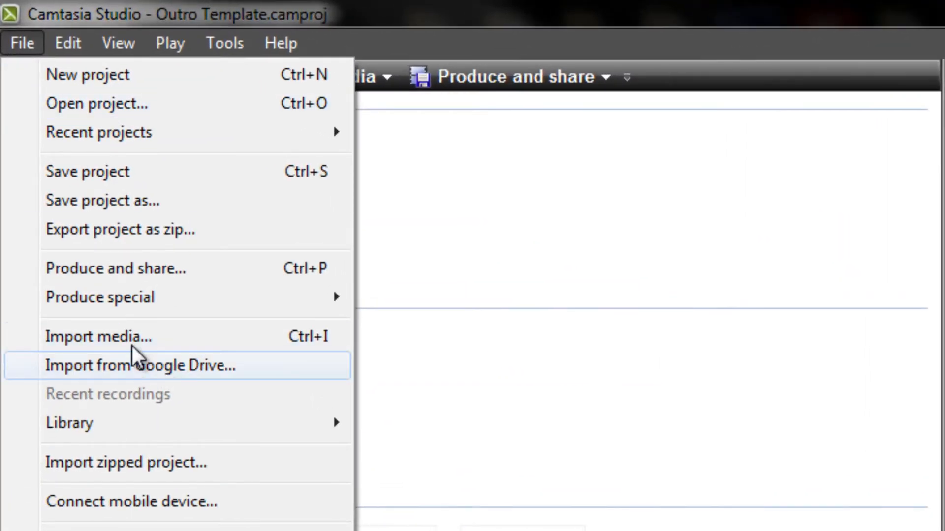
left_click(129, 339)
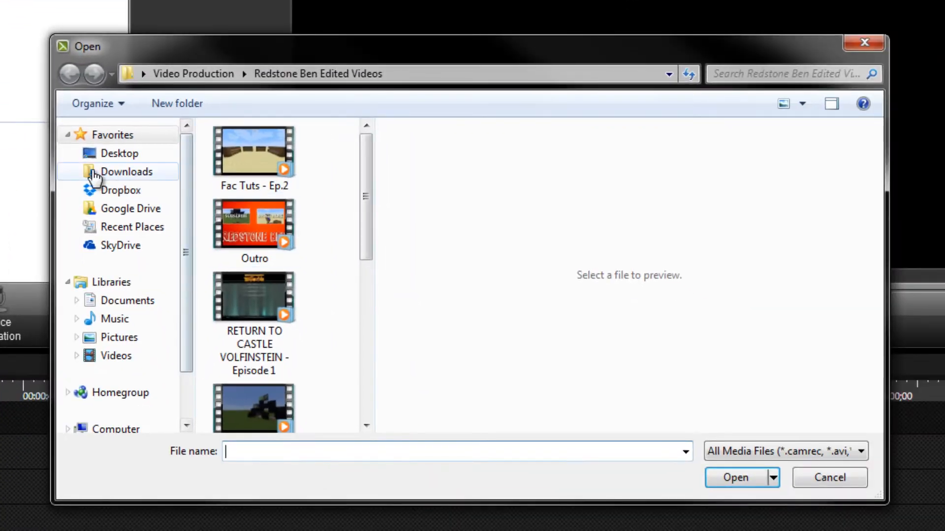
left_click(129, 153)
scroll(360, 325, "down", 1)
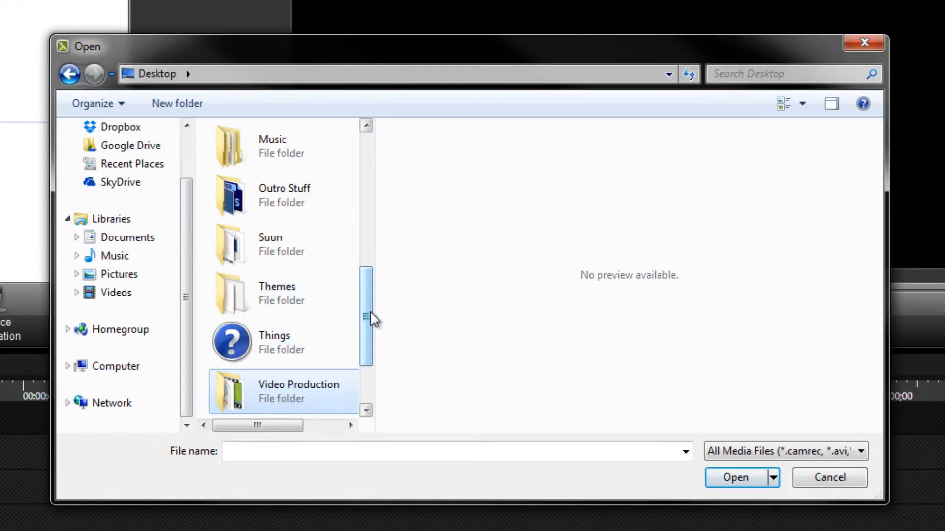
left_click_drag(370, 311, 305, 295)
double_click(305, 293)
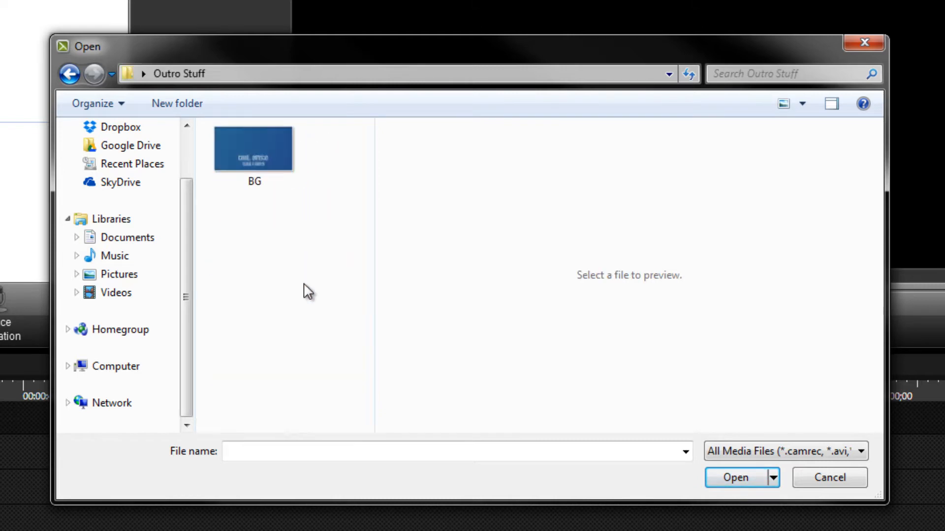
left_click(270, 183)
left_click(733, 477)
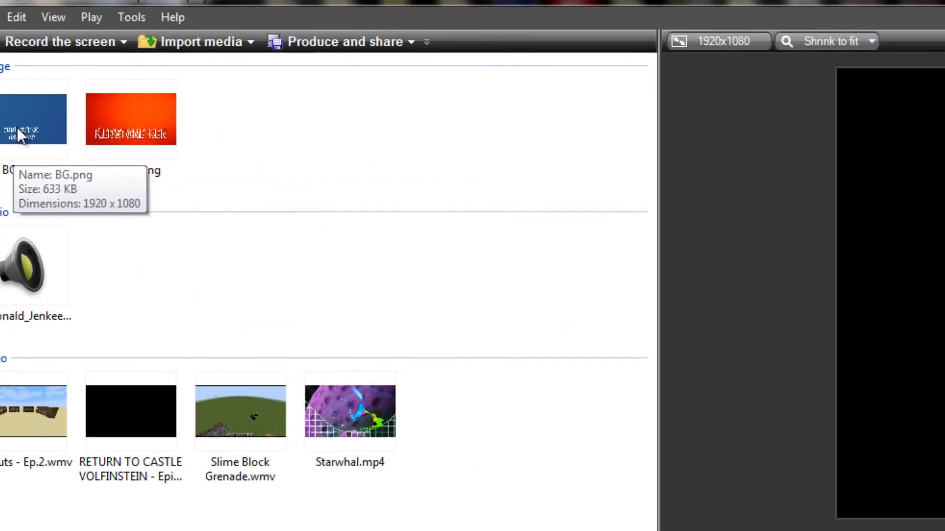
Place BG.png at the start of the B Ground track and extend it to 17 seconds, matching the other clips.
left_click_drag(51, 143, 148, 530)
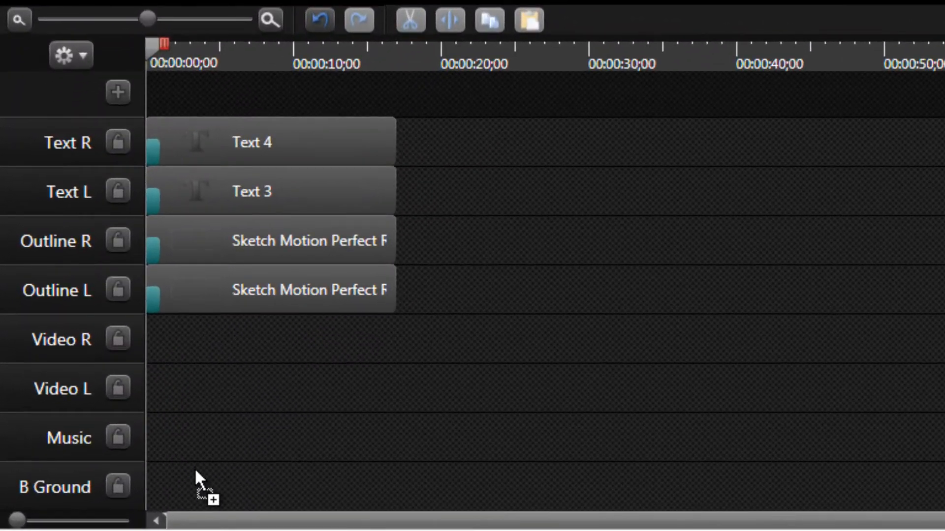
mouse_move(196, 472)
left_mouse_down()
mouse_move(190, 493)
mouse_move(187, 485)
mouse_move(205, 476)
mouse_move(185, 476)
left_mouse_up()
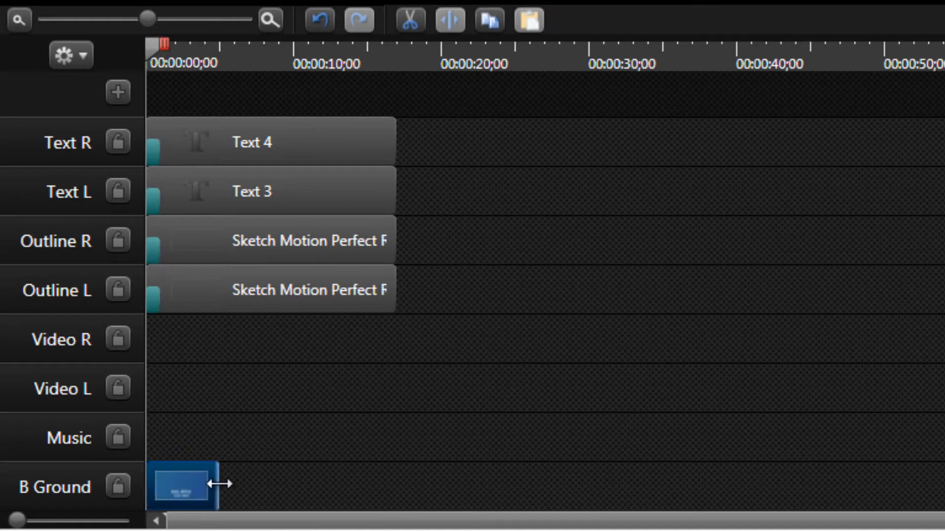
left_click_drag(217, 482, 382, 502)
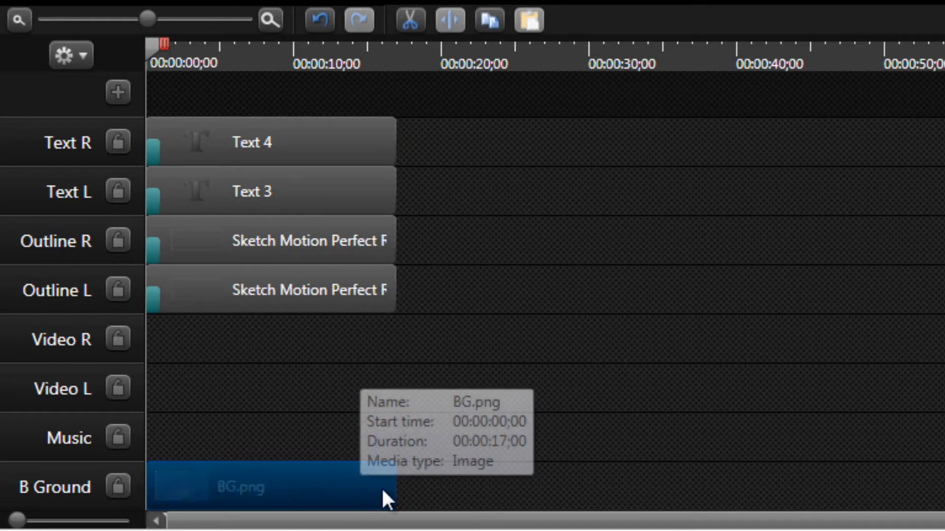
left_click_drag(394, 491, 394, 471)
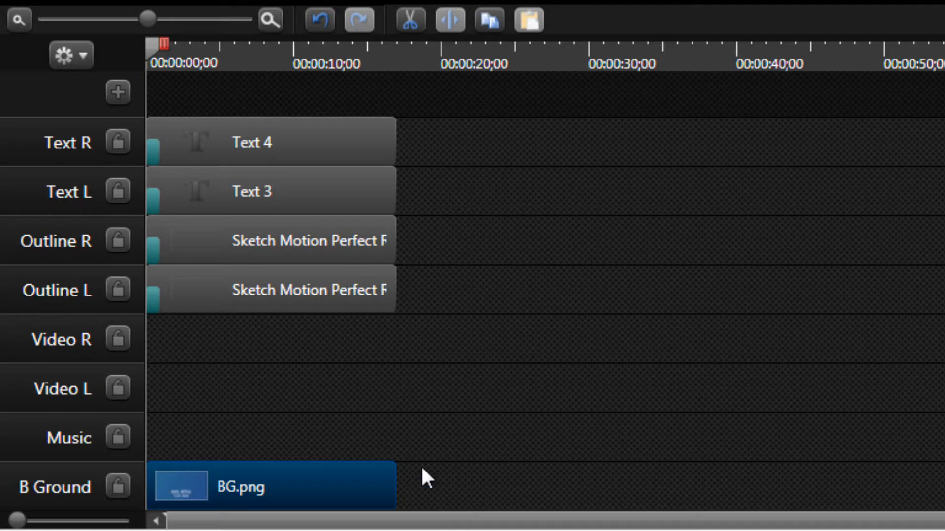
Try lengthening all the timeline clips together past 17 seconds, and undo the change.
left_click(416, 379)
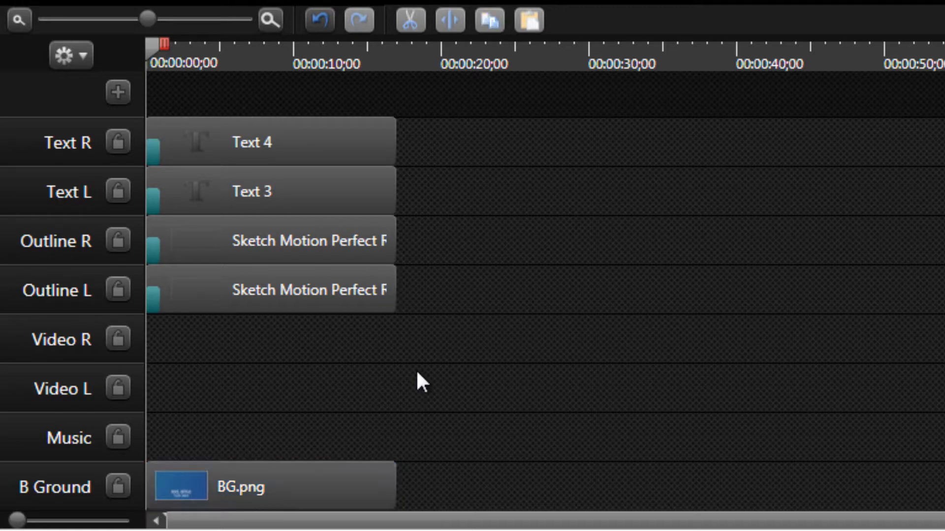
key("ctrl+a")
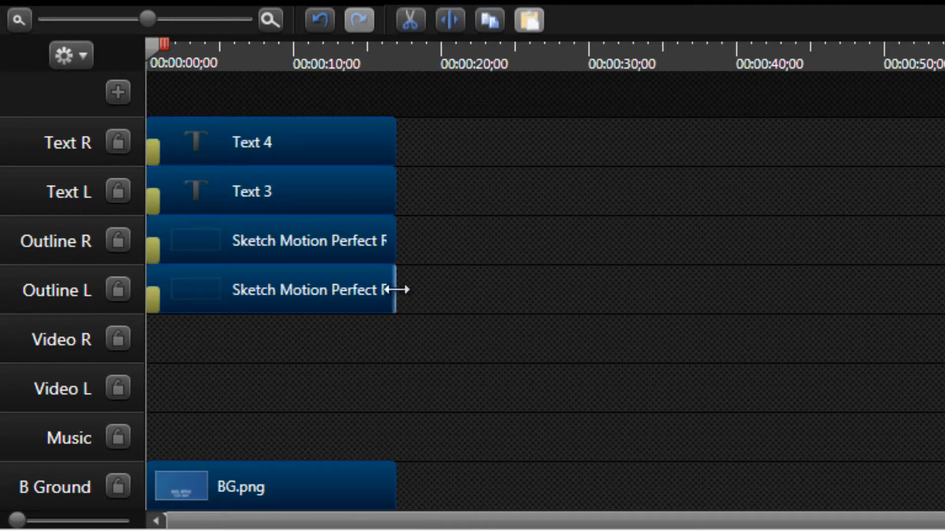
left_click_drag(396, 290, 422, 294)
key("ctrl+z")
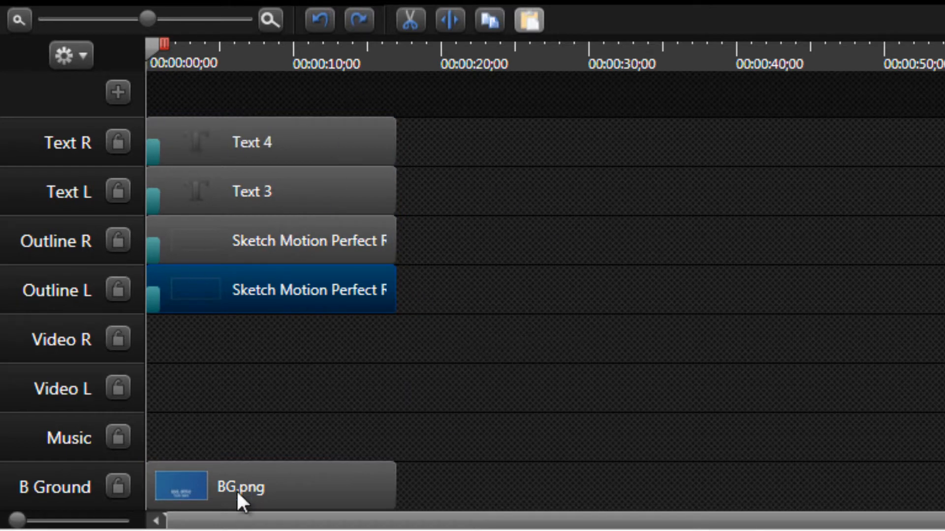
Add a Fade transition to the start of the BG.png clip and preview it.
left_click(273, 493)
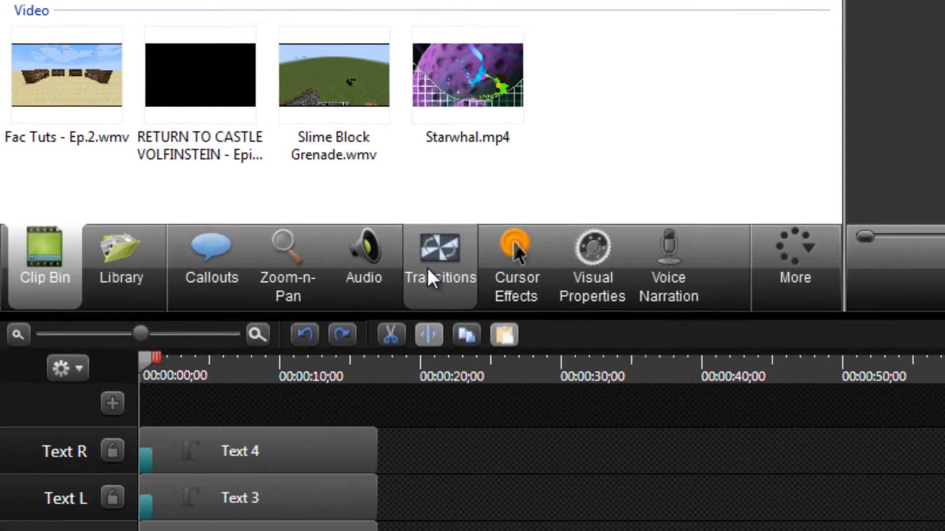
left_click(427, 268)
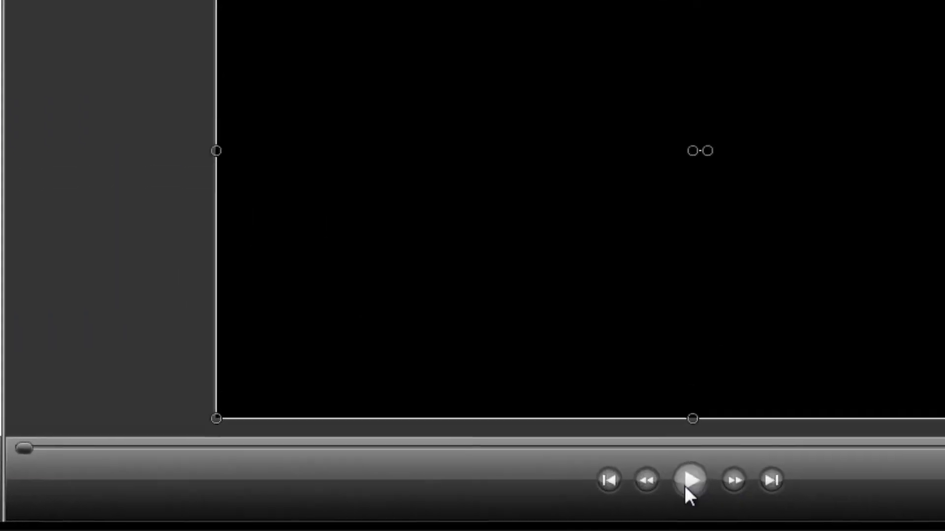
left_click(686, 486)
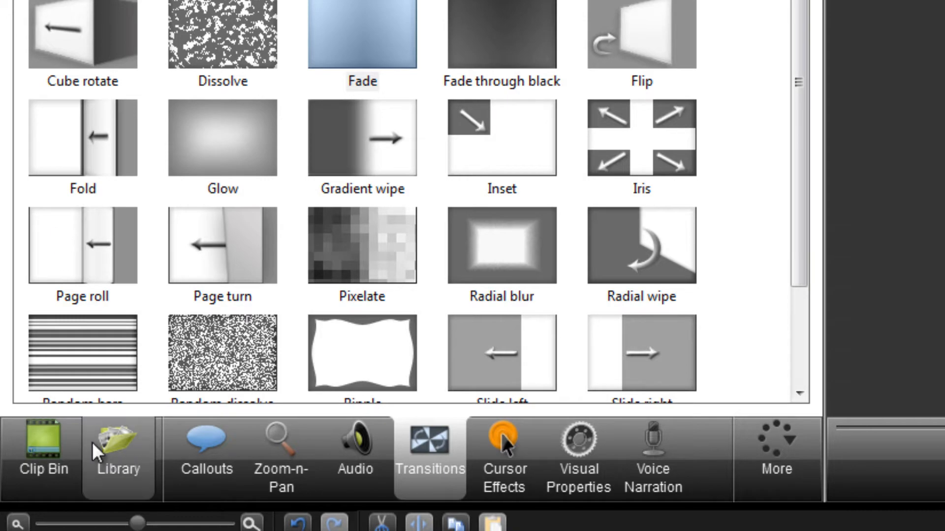
Place the RETURN TO CASTLE VOLFINSTEIN - Episode 1.wmv video on the Video R track, starting at about 20 seconds.
left_click(72, 441)
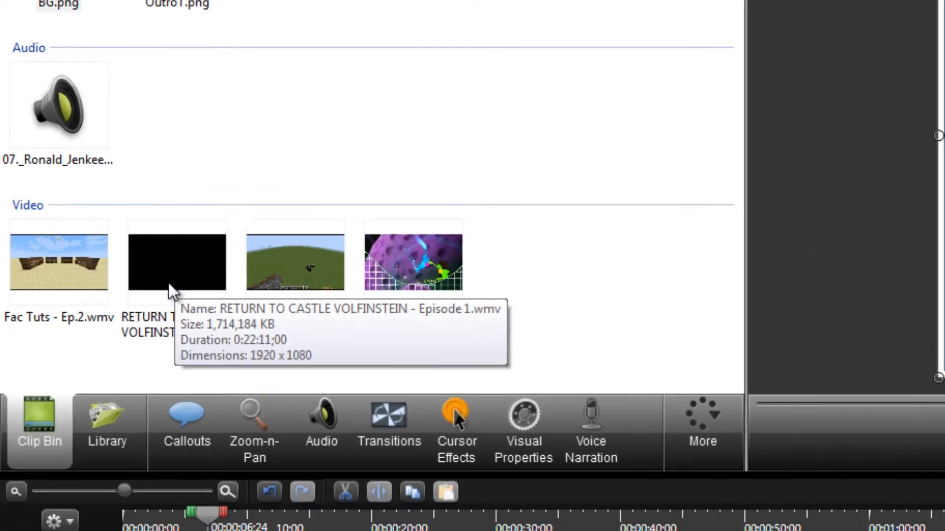
left_click_drag(169, 286, 366, 530)
left_click_drag(272, 412, 282, 411)
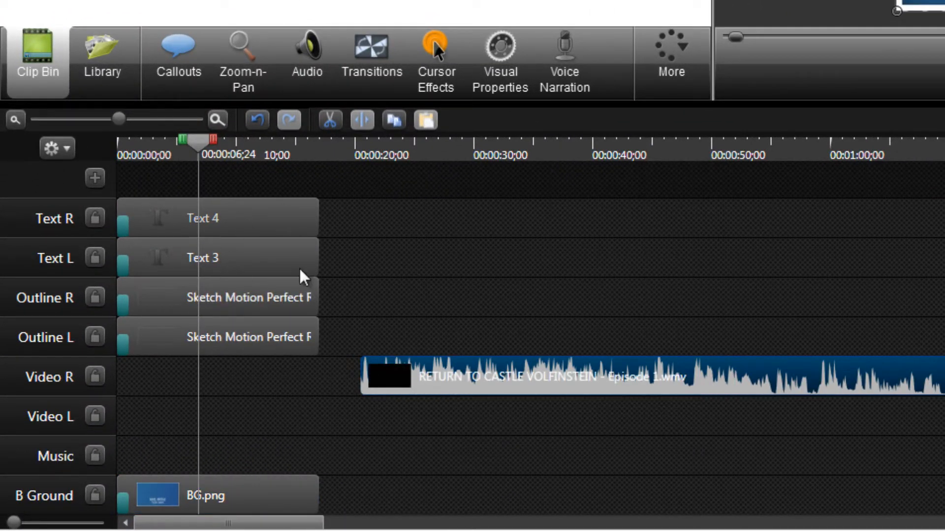
Separate the video and audio of the RETURN TO CASTLE VOLFINSTEIN clip and select its audio part on the Outline L track.
right_click(494, 383)
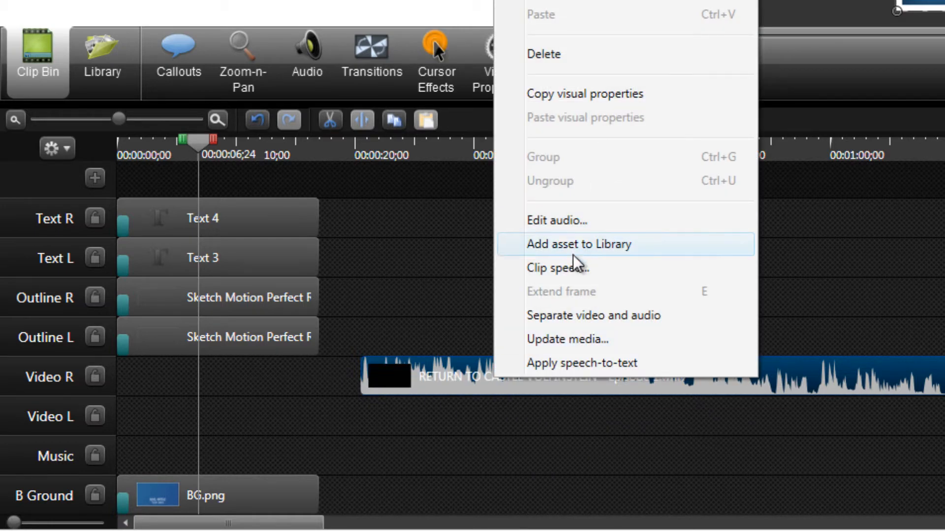
left_click(573, 318)
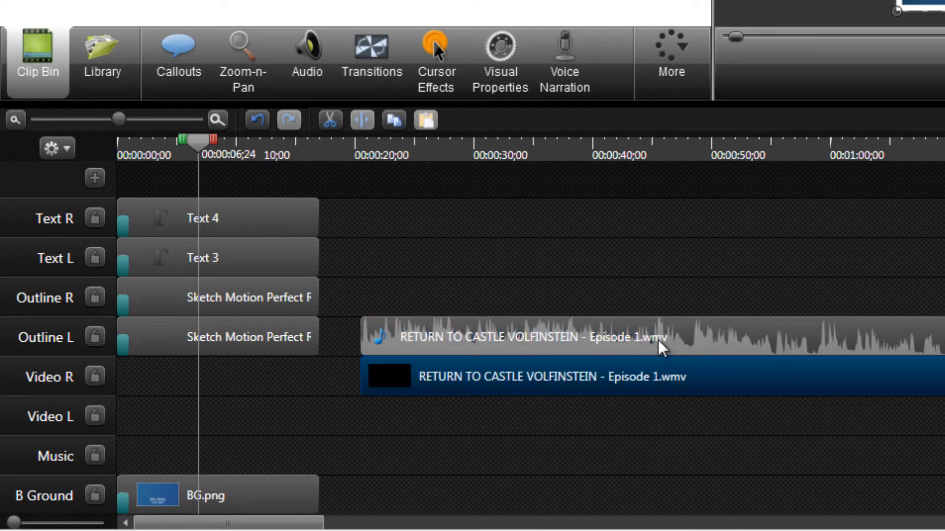
left_click(656, 342)
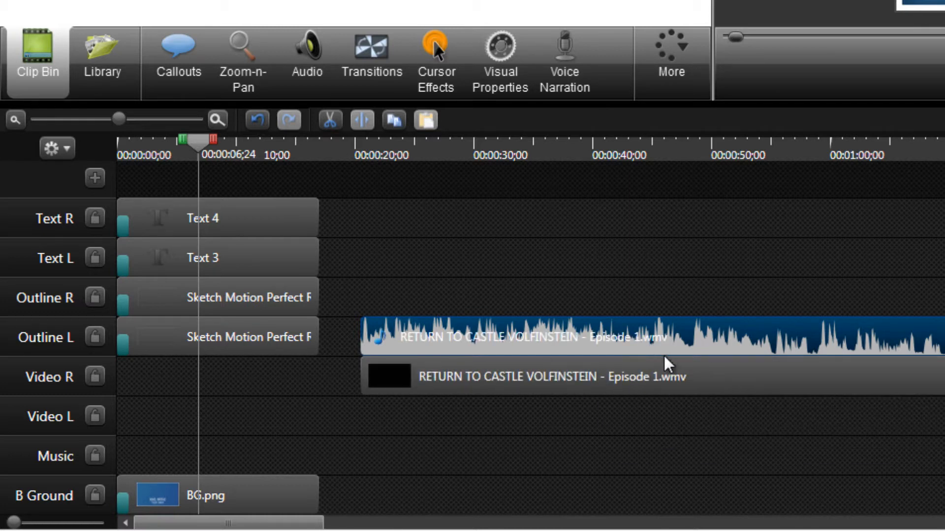
left_click(653, 382)
left_click(678, 349)
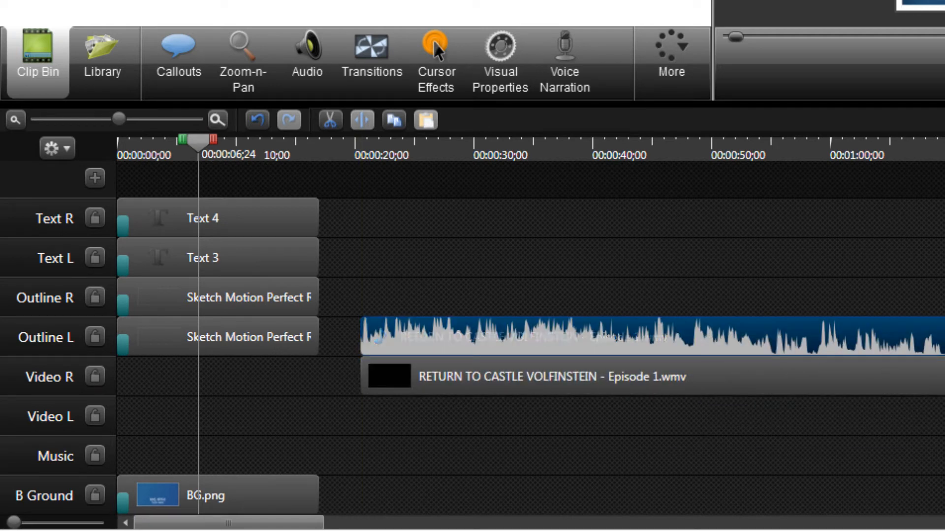
Delete the audio part of the RETURN TO CASTLE VOLFINSTEIN clip and move its video to the start of the Video R track.
key("Delete")
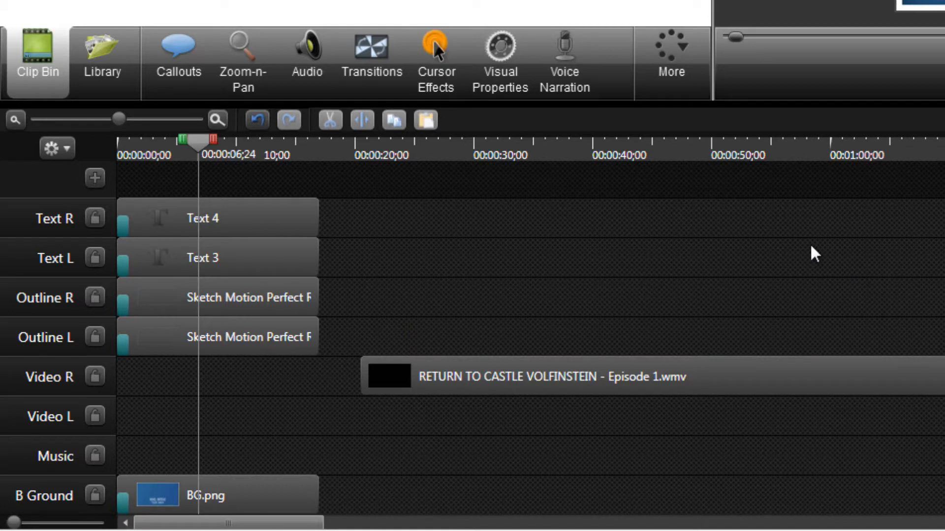
left_click(475, 379)
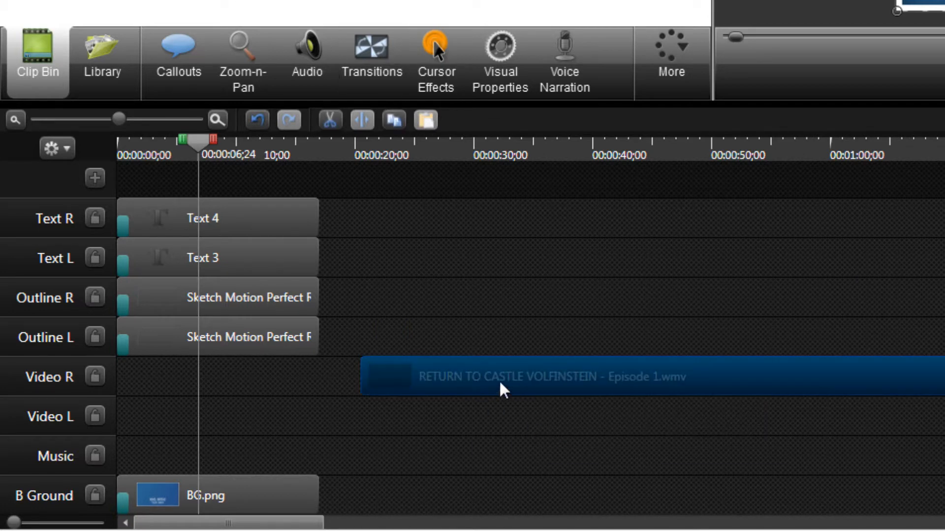
left_click_drag(506, 389, 226, 392)
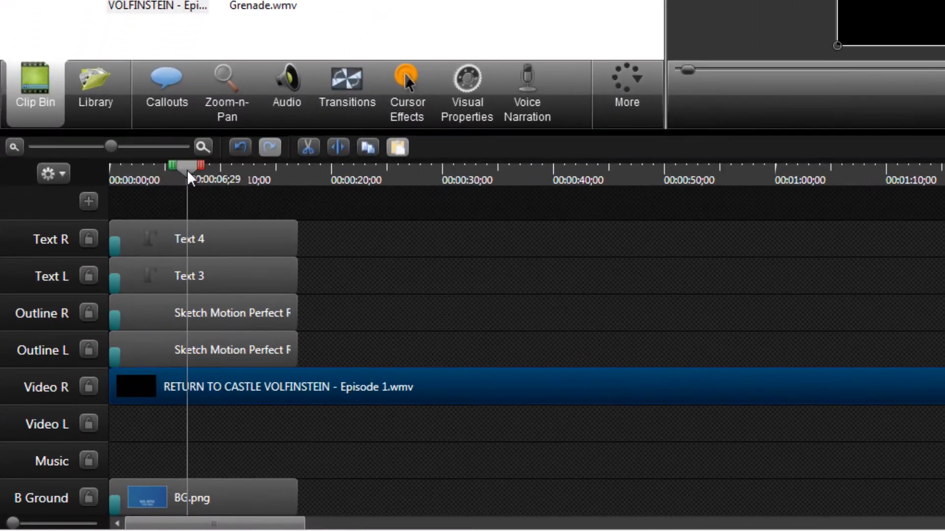
Split the RETURN TO CASTLE VOLFINSTEIN clip at 17 seconds and delete the remainder after the cut.
left_click_drag(118, 308, 141, 309)
left_click_drag(226, 173, 295, 175)
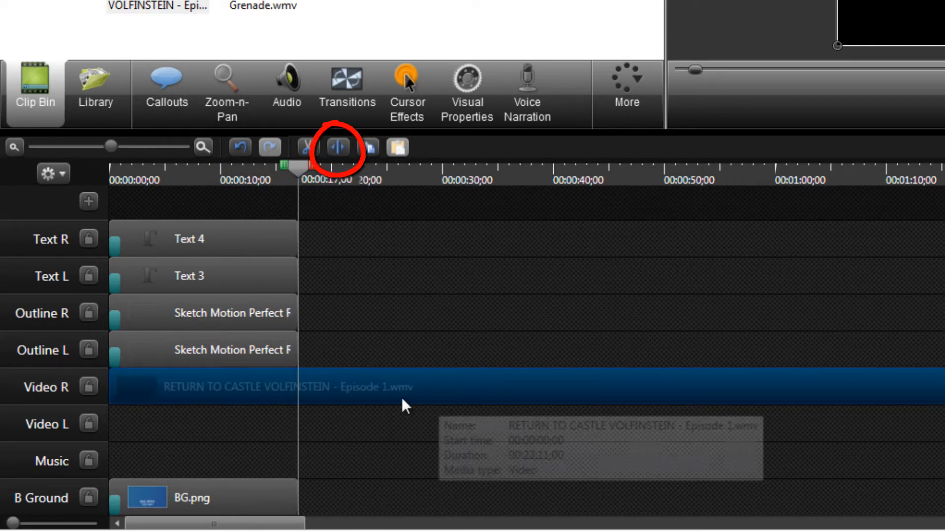
left_click(338, 147)
left_click(390, 405)
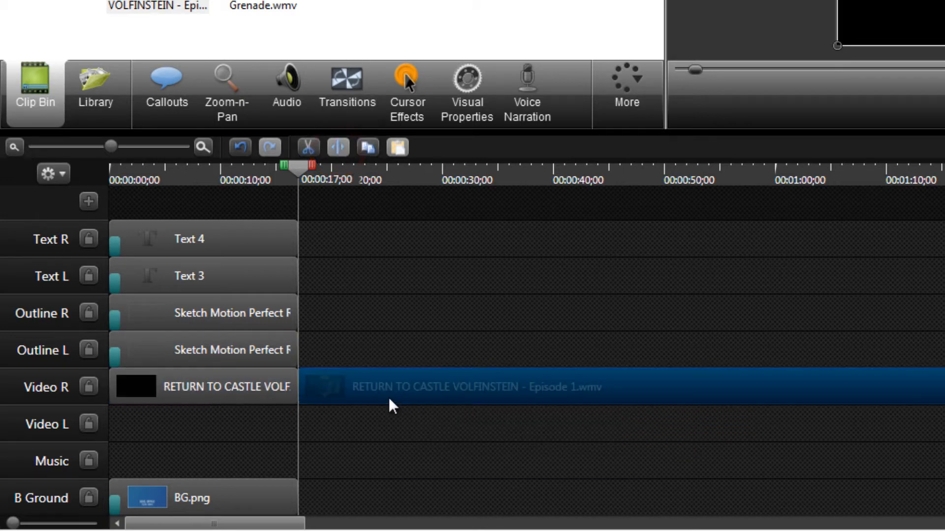
key("Delete")
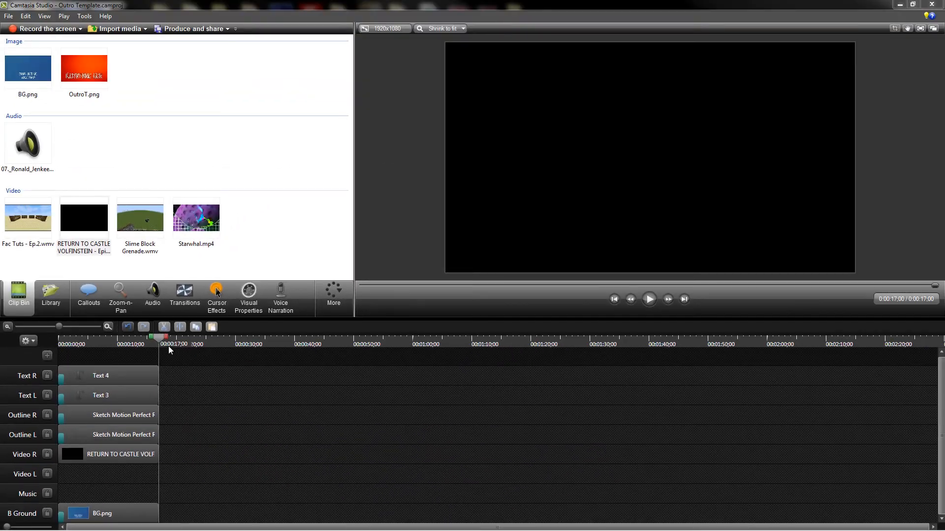
With the playhead at 11 seconds, shrink the RETURN TO CASTLE VOLFINSTEIN video on the canvas and fit it into the left white outline.
left_click_drag(154, 337, 123, 361)
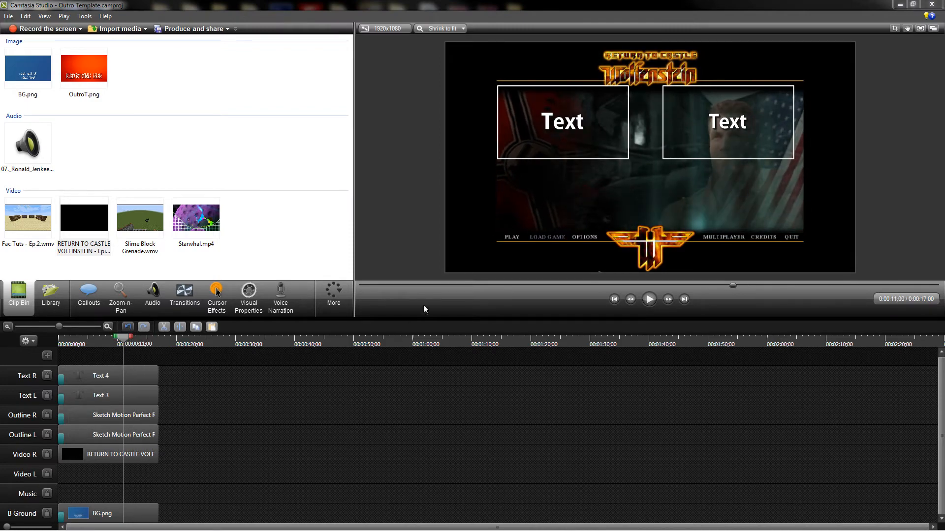
left_click(472, 229)
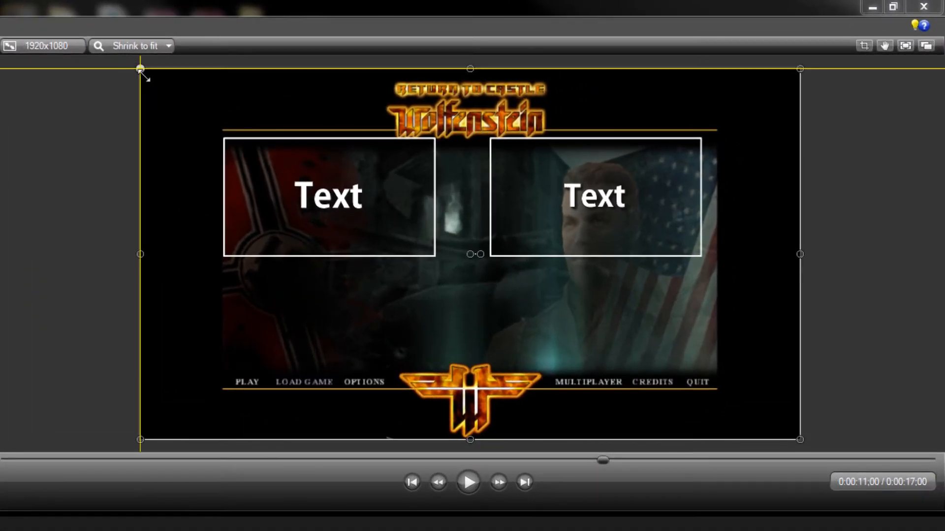
left_click_drag(140, 69, 575, 313)
left_click_drag(625, 380, 275, 228)
left_click_drag(430, 280, 426, 277)
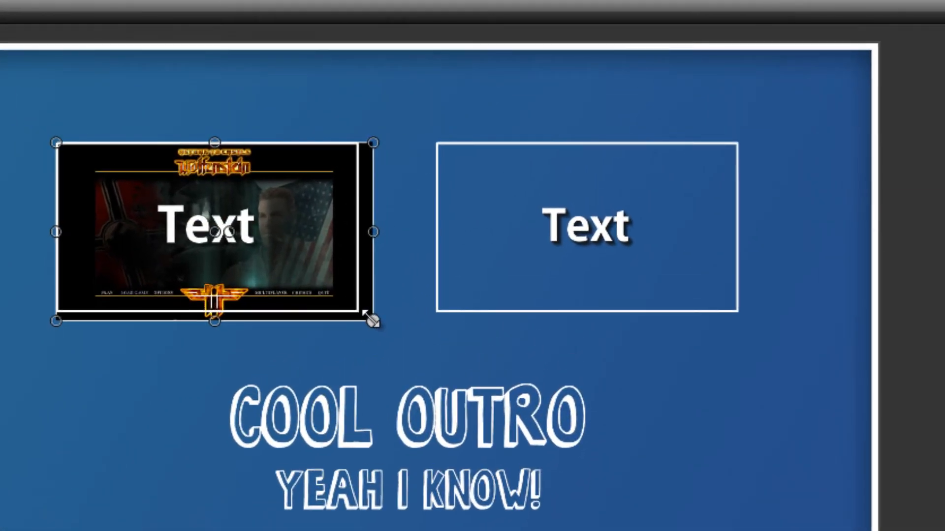
left_click_drag(373, 320, 359, 313)
left_click(693, 404)
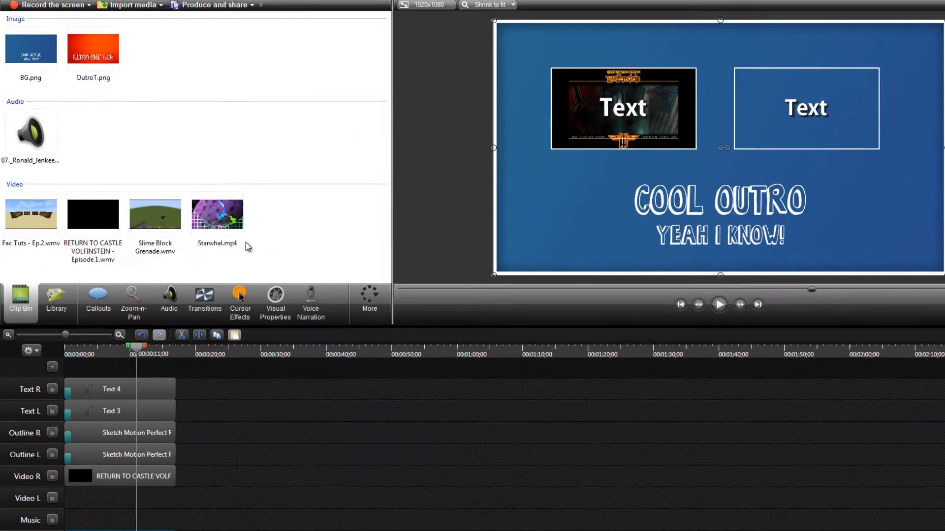
Place Starwhal.mp4 on the Video L track at about 21 seconds, then separate and delete its audio.
left_click(217, 246)
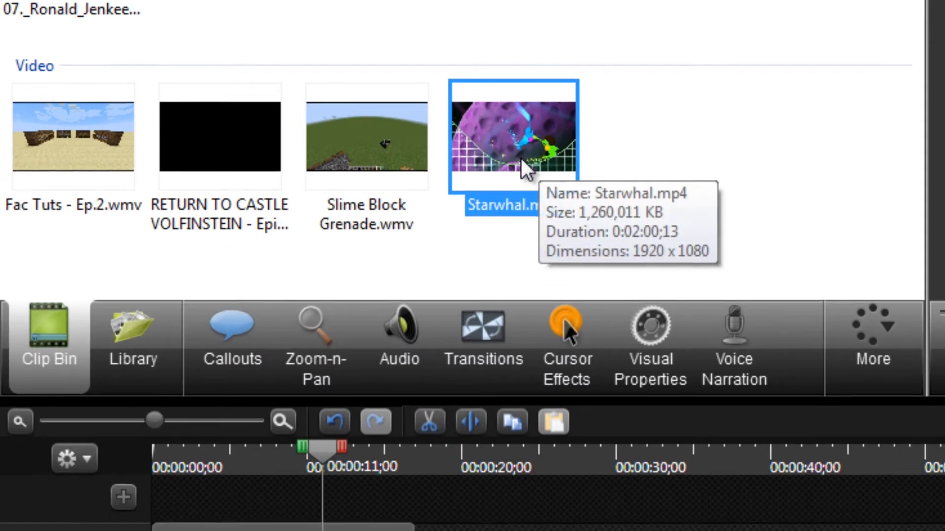
left_click_drag(520, 160, 500, 449)
left_click_drag(513, 392, 486, 407)
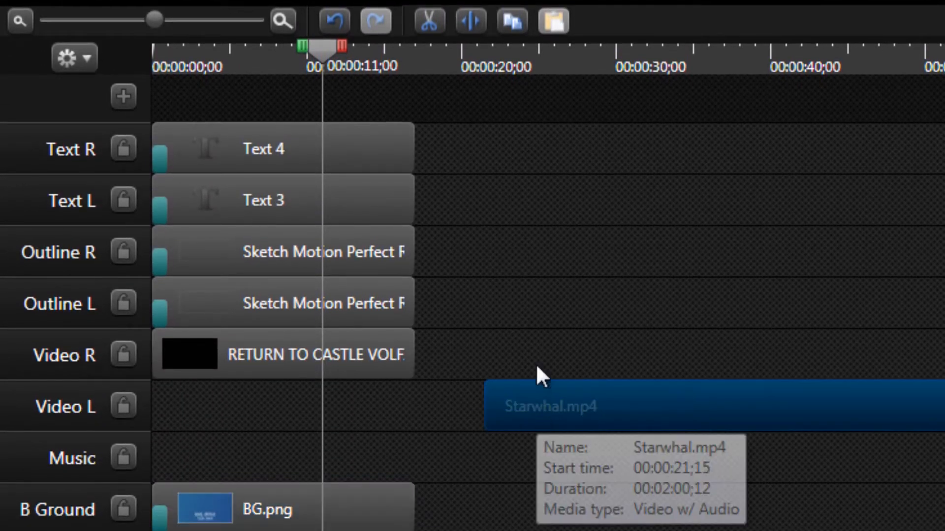
right_click(547, 420)
left_click(649, 322)
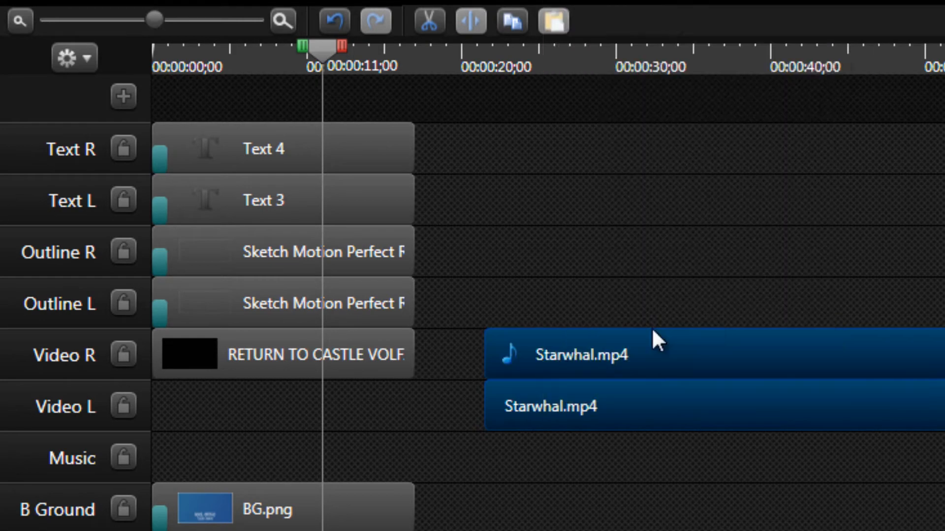
key("Delete")
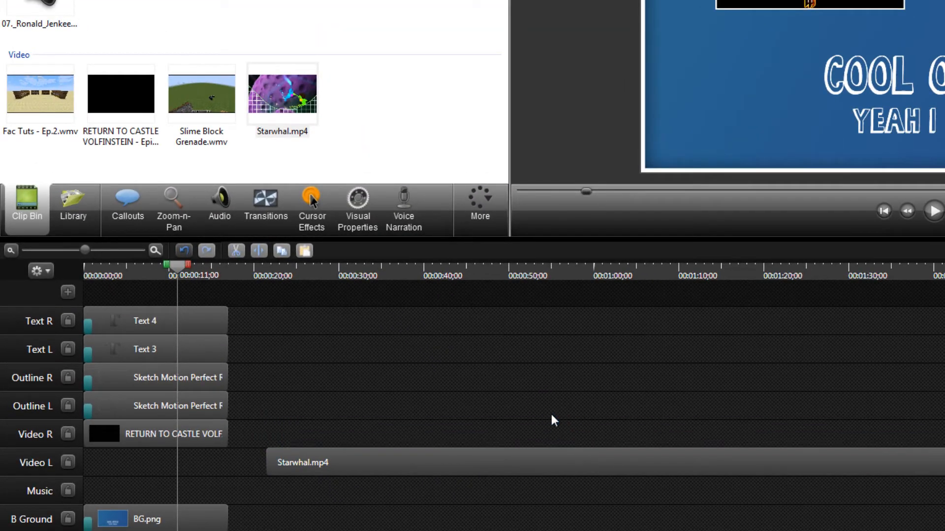
Move the Starwhal.mp4 clip to the start of the Video L track and trim its end to 17 seconds.
left_click(344, 463)
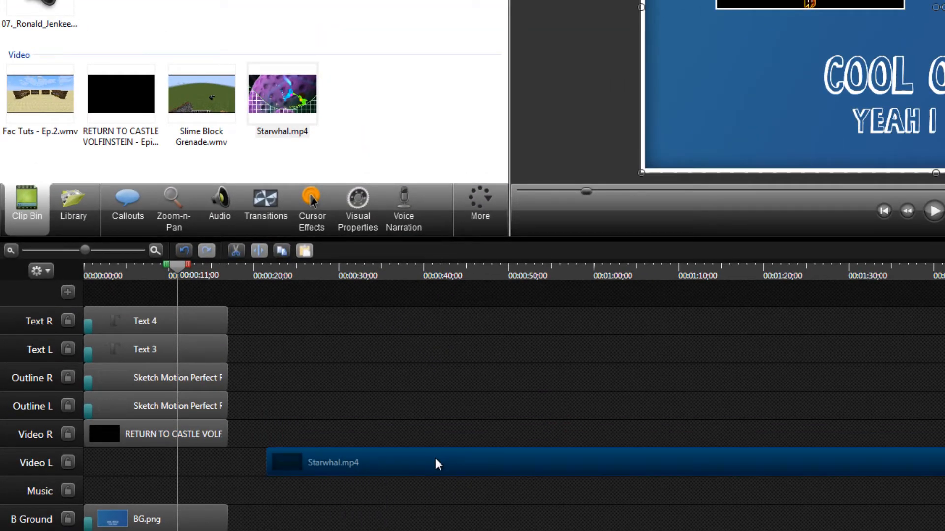
left_click_drag(435, 458, 244, 467)
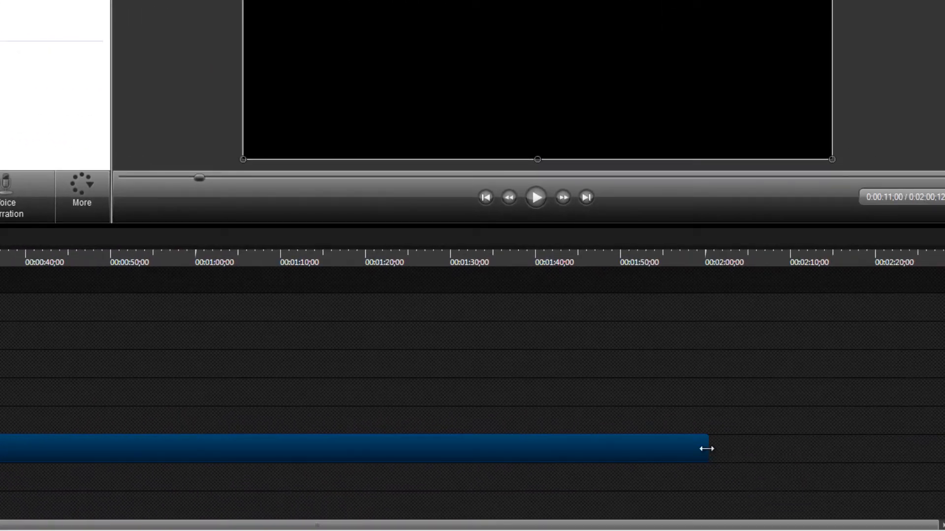
left_click_drag(839, 447, 231, 448)
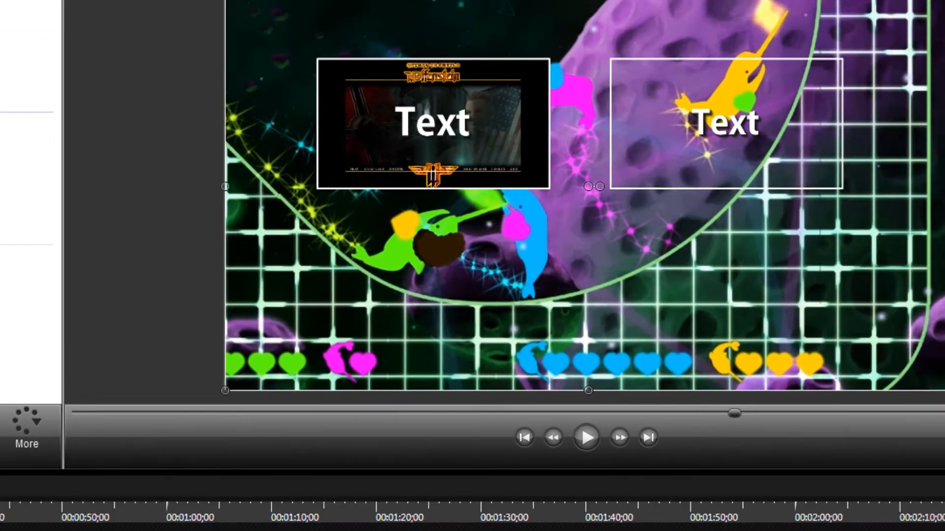
Shrink the Starwhal.mp4 video on the canvas and fit it into the right white outline.
left_click_drag(226, 1, 497, 478)
left_click_drag(617, 500, 510, 284)
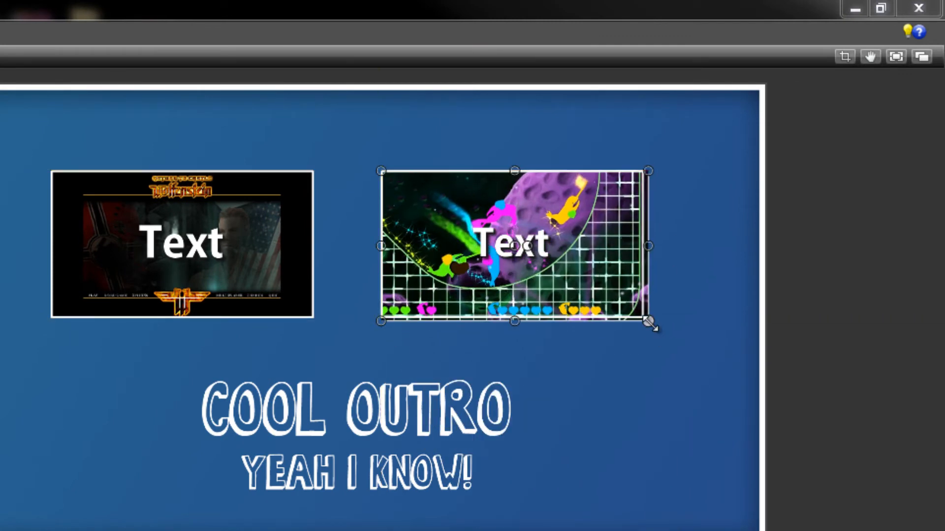
left_click_drag(650, 325, 626, 319)
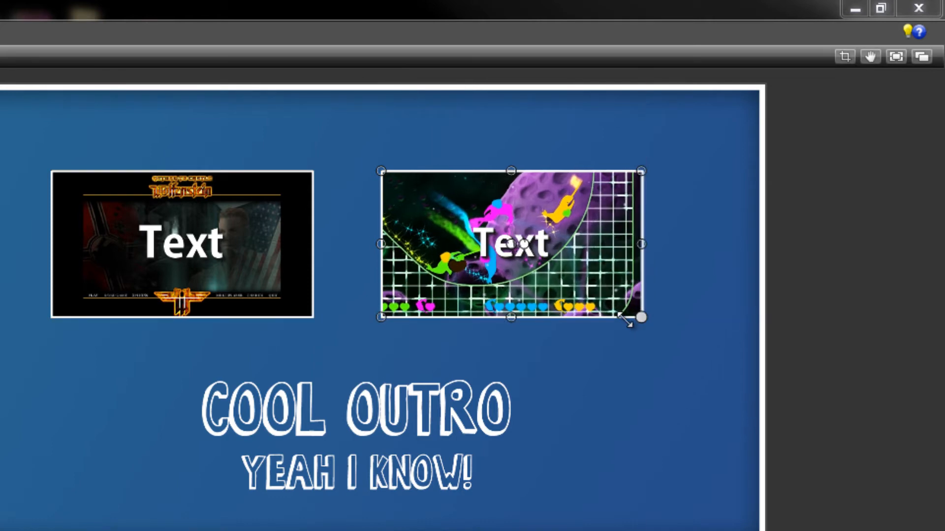
left_click(633, 382)
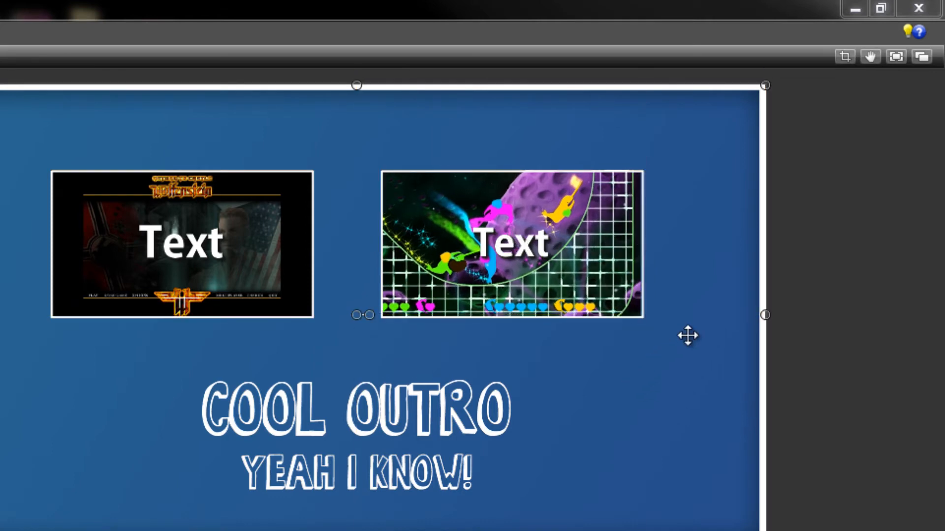
left_click(831, 307)
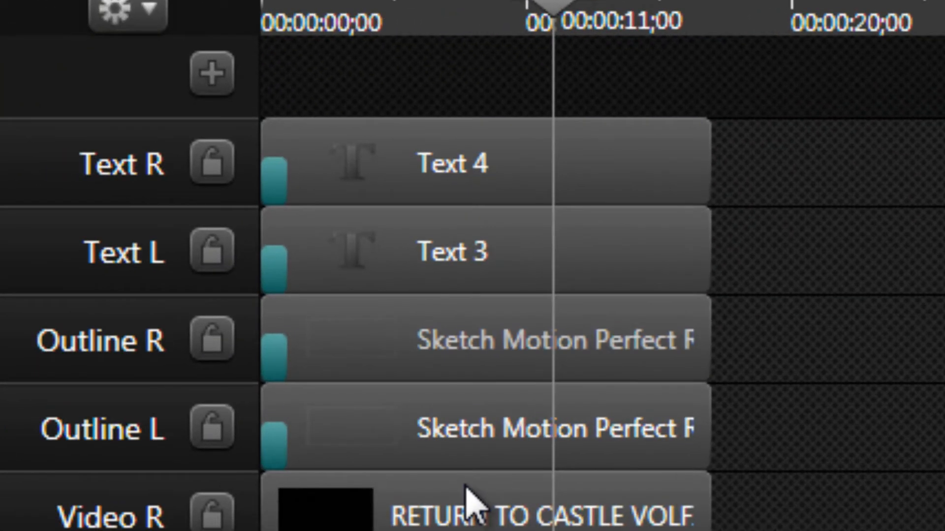
Replace the wording of the Text 4 callout on the Text R track with LIKE.
left_click(408, 163)
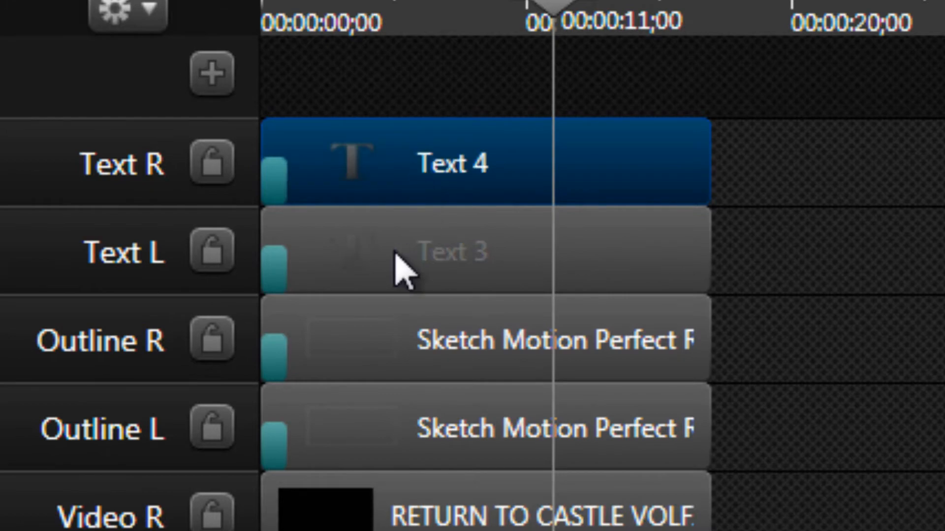
left_click(396, 251)
left_click(434, 184)
double_click(317, 421)
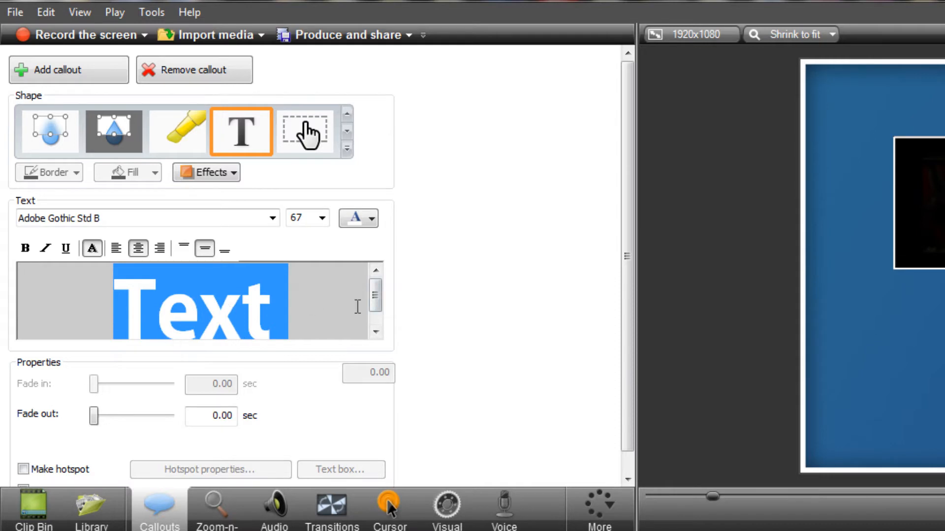
type("Like")
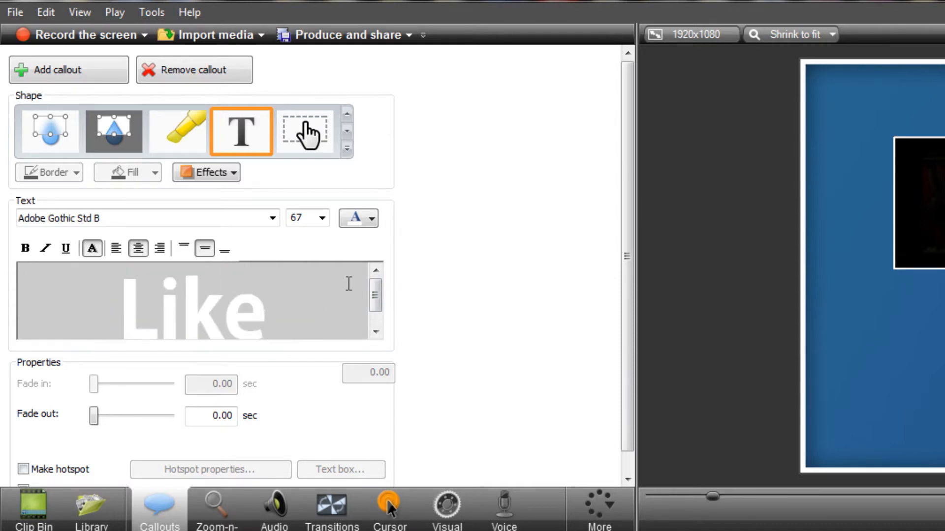
key("BackSpace")
key("BackSpace")
key("BackSpace")
type("IKE")
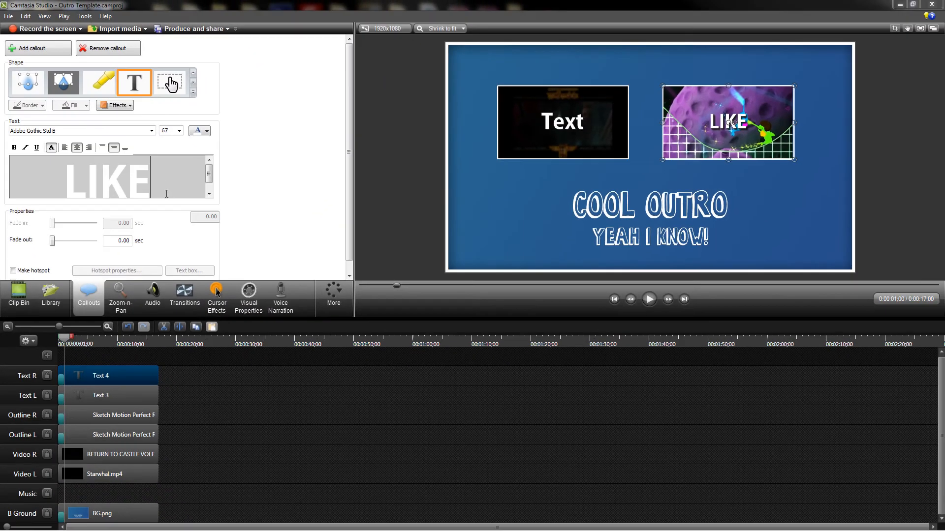
Set the LIKE callout's font to Arial and make it bold.
left_click_drag(348, 284, 70, 289)
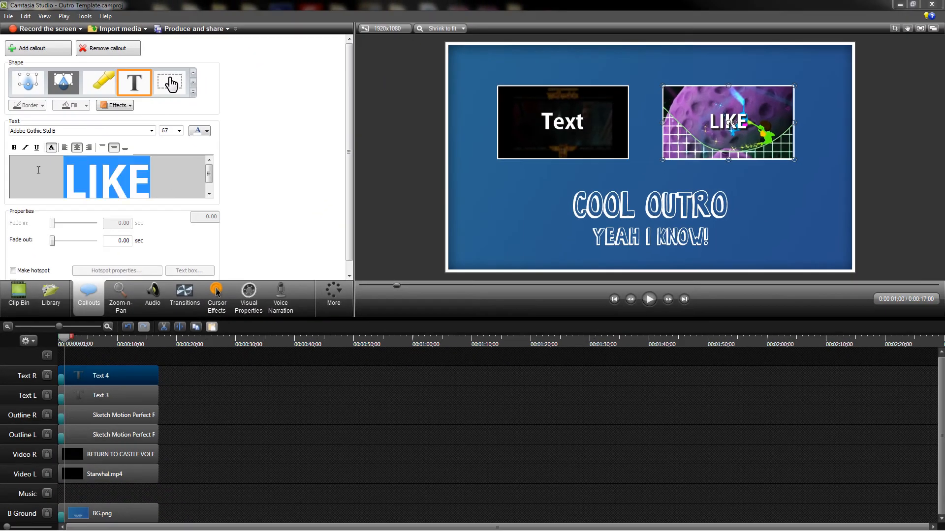
left_click(141, 131)
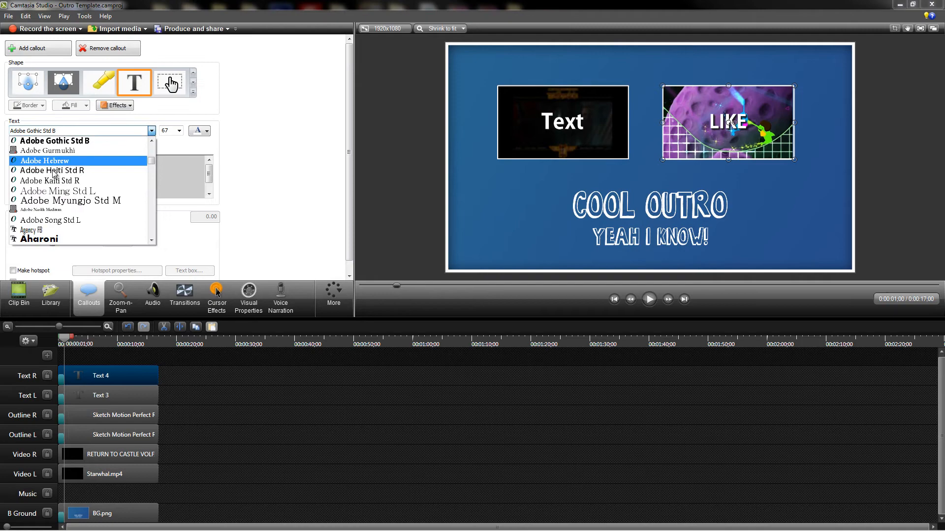
left_click(46, 240)
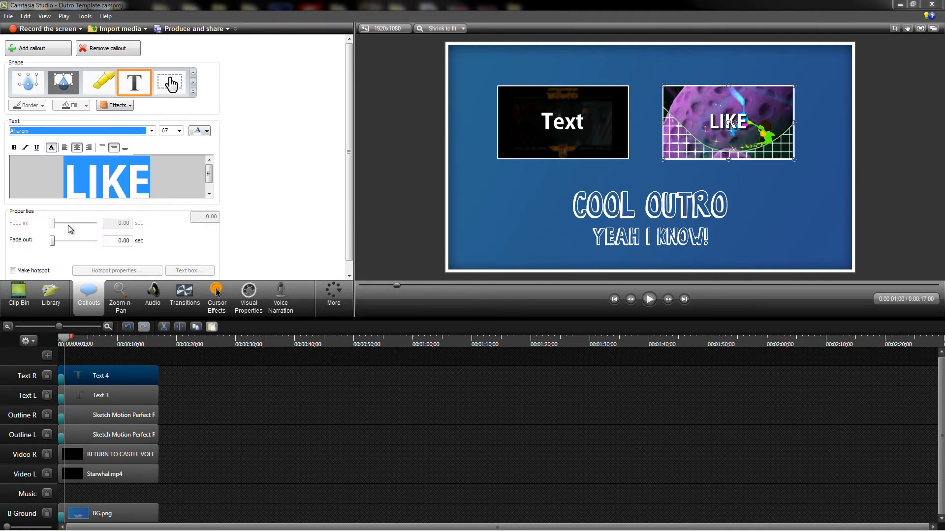
left_click(86, 131)
scroll(39, 216, "down", 1)
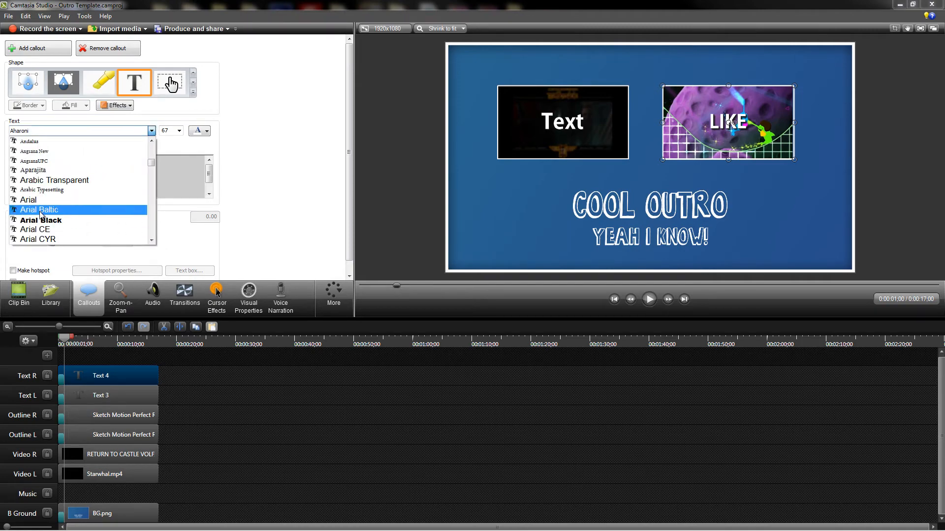
left_click(41, 209)
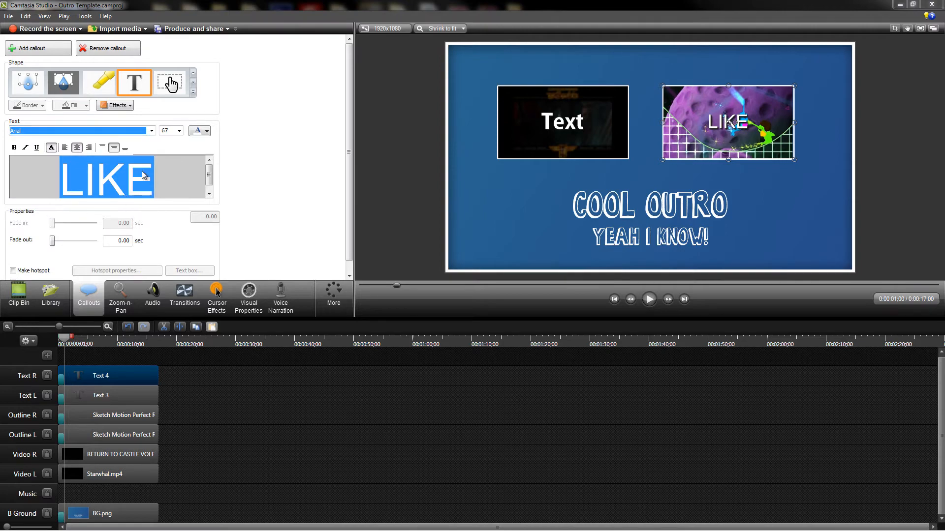
left_click(14, 150)
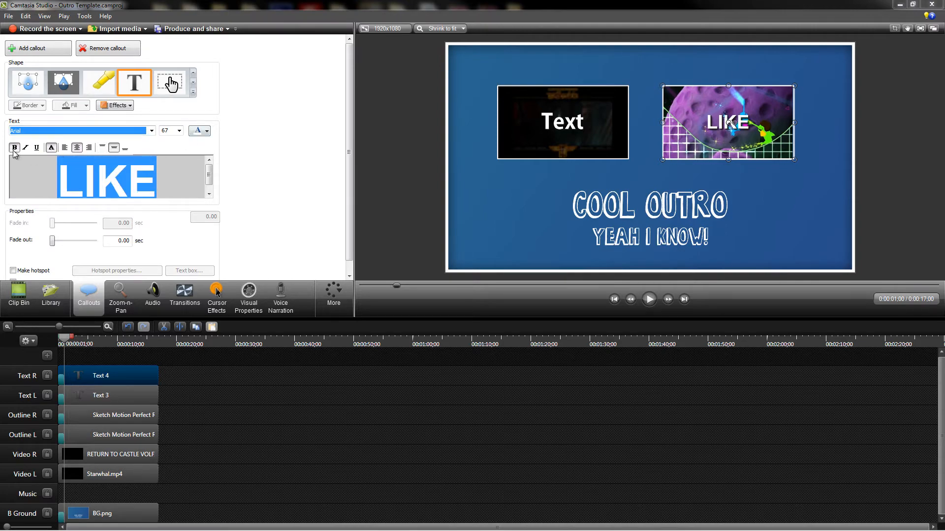
left_click(166, 182)
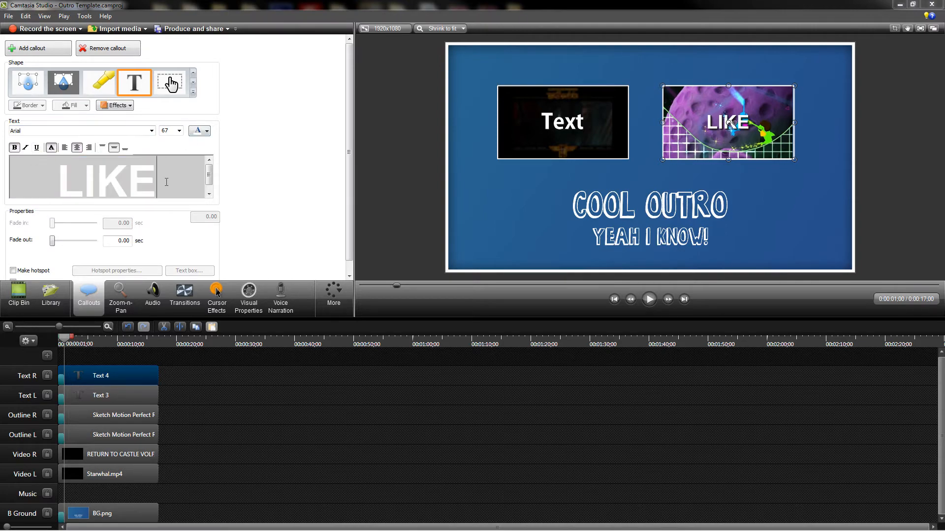
Toggle the LIKE callout's text shadow off and back on to compare the look.
left_click(53, 151)
left_click(53, 151)
left_click(54, 150)
left_click(55, 151)
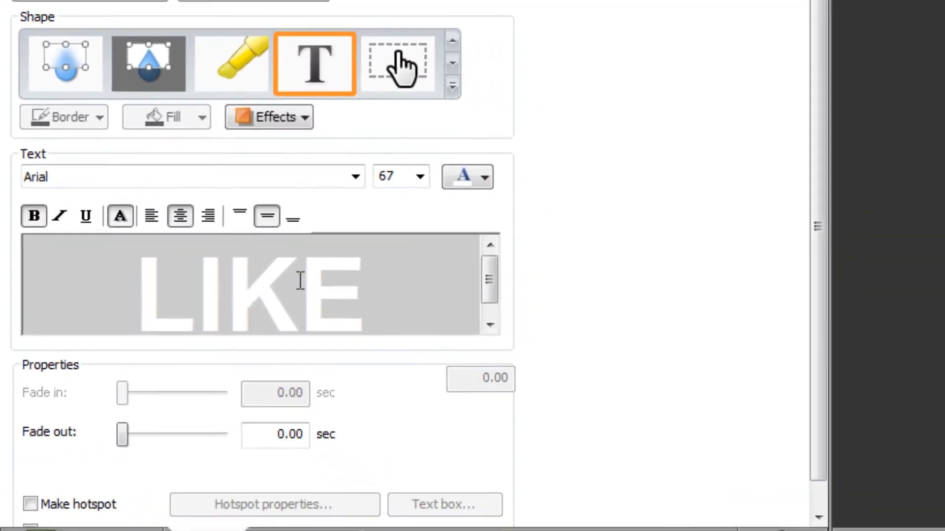
Set the font of the Text 3 callout on the Text L track to Arial and make it bold.
left_click(111, 395)
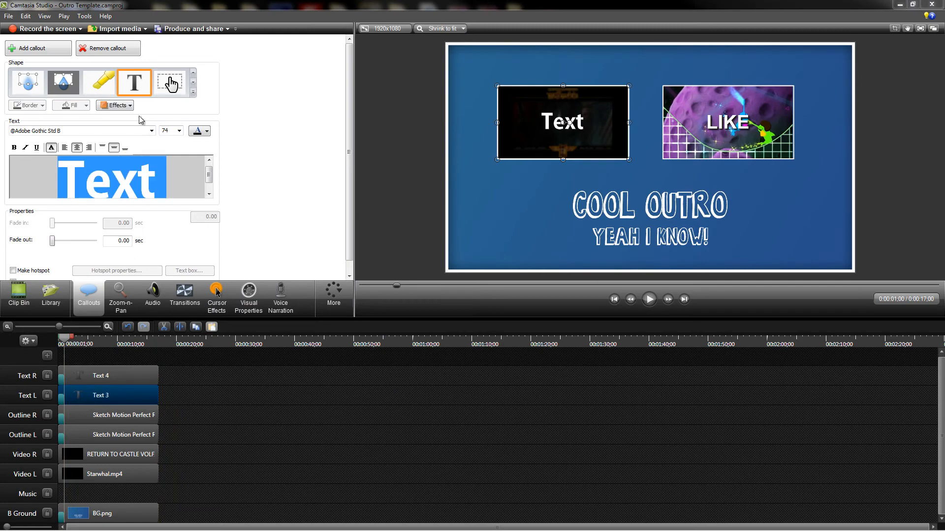
left_click(59, 131)
scroll(63, 217, "down", 10)
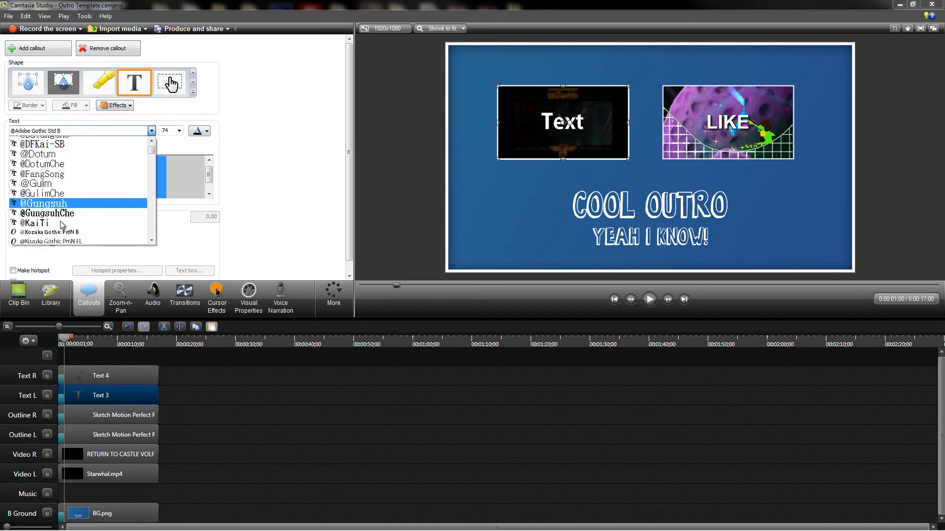
scroll(62, 224, "up", 8)
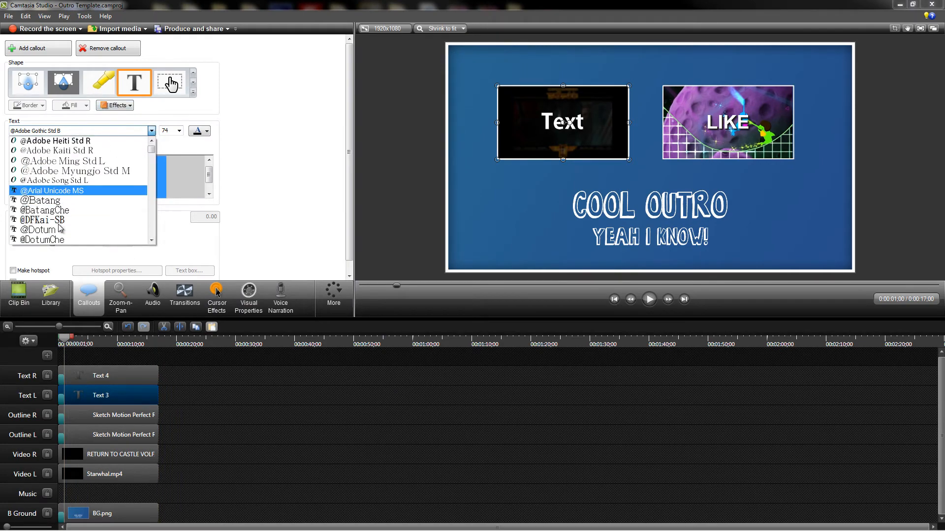
scroll(59, 225, "up", 1)
scroll(64, 221, "down", 5)
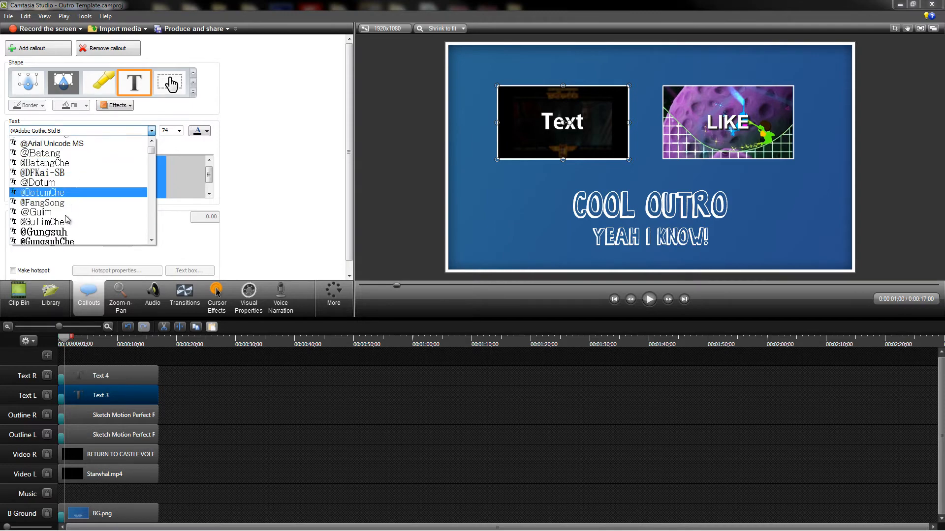
scroll(67, 218, "down", 6)
type("ar")
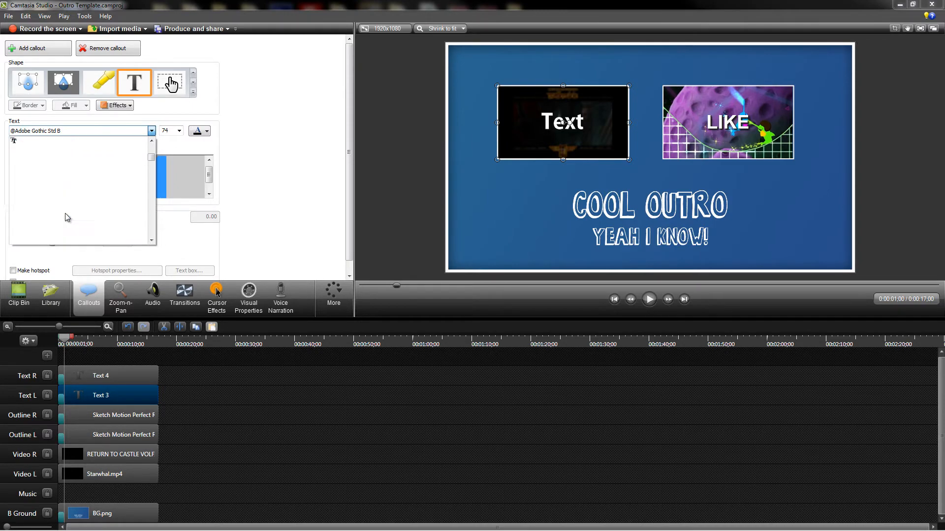
type("ial")
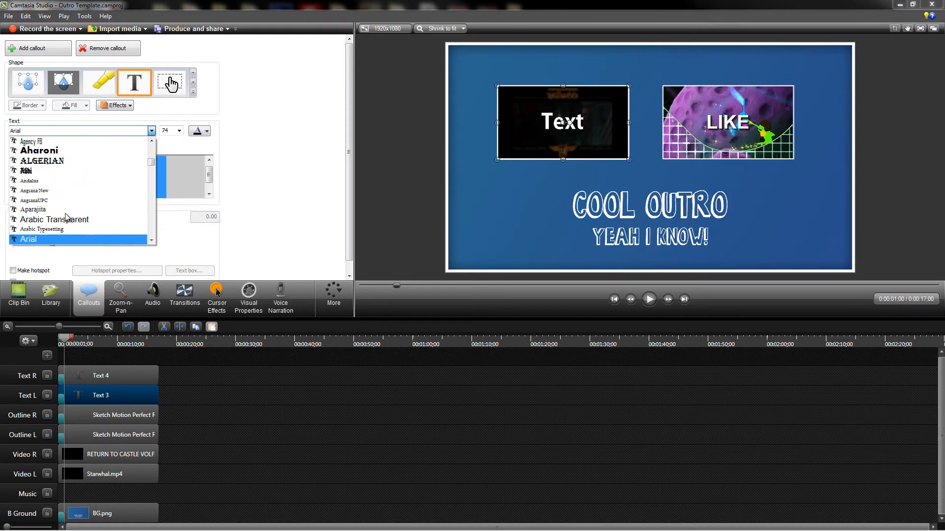
left_click(27, 239)
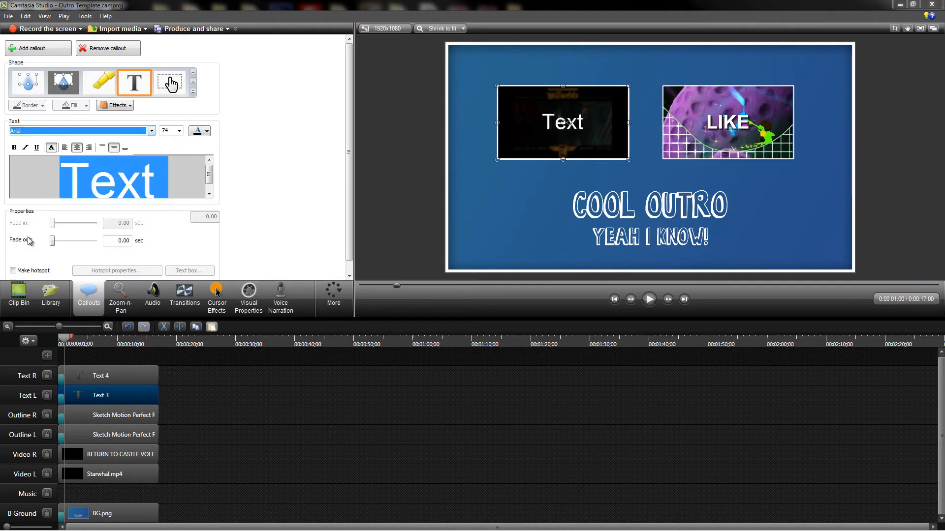
left_click(14, 147)
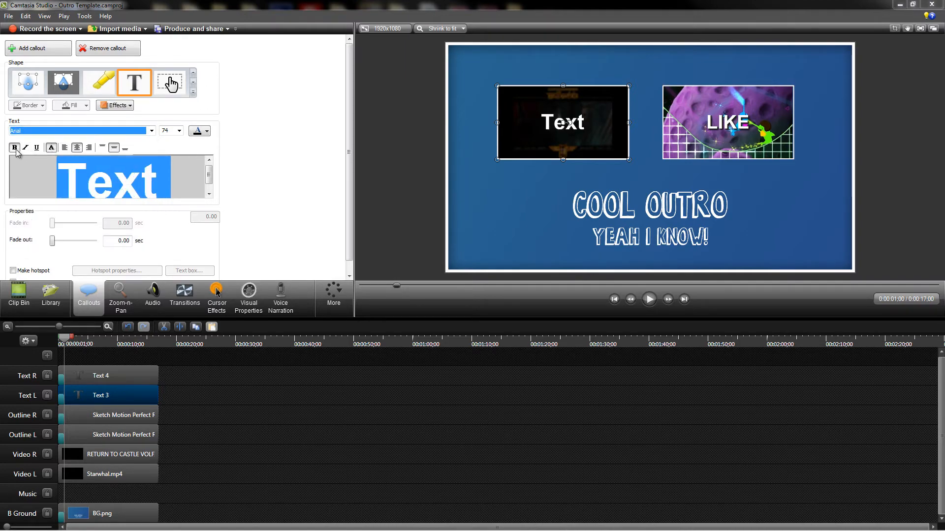
left_click(52, 148)
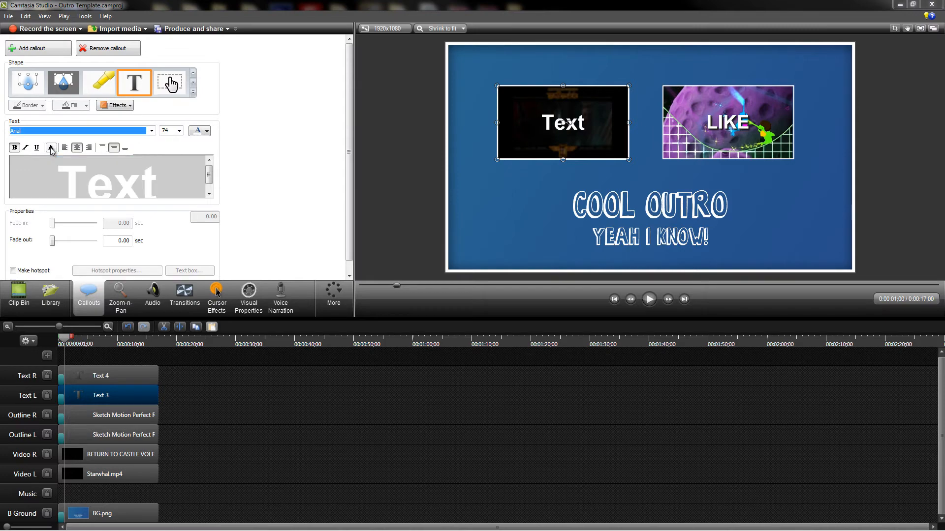
left_click(115, 376)
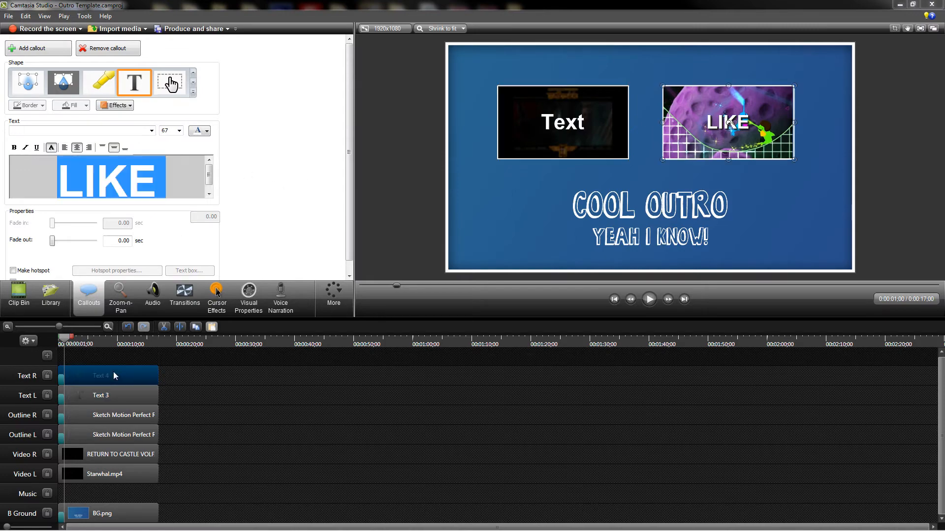
left_click(152, 130)
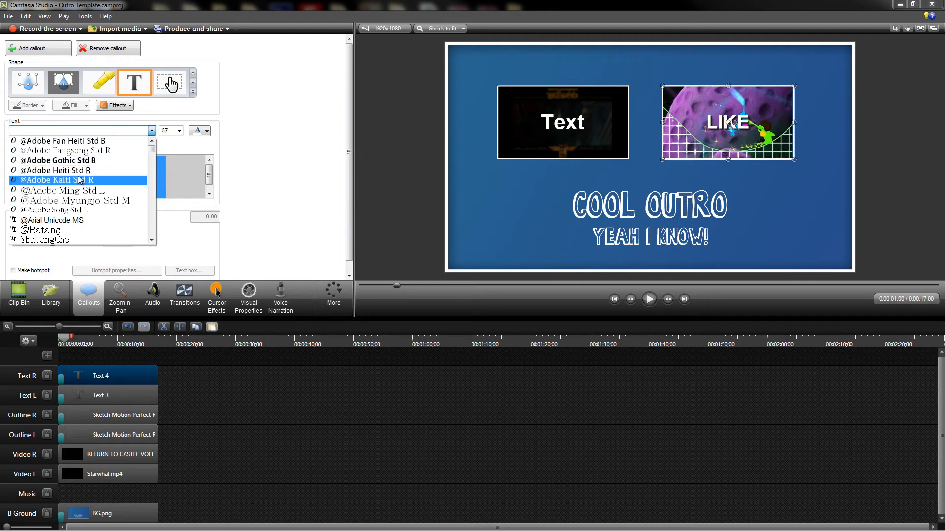
left_click(69, 221)
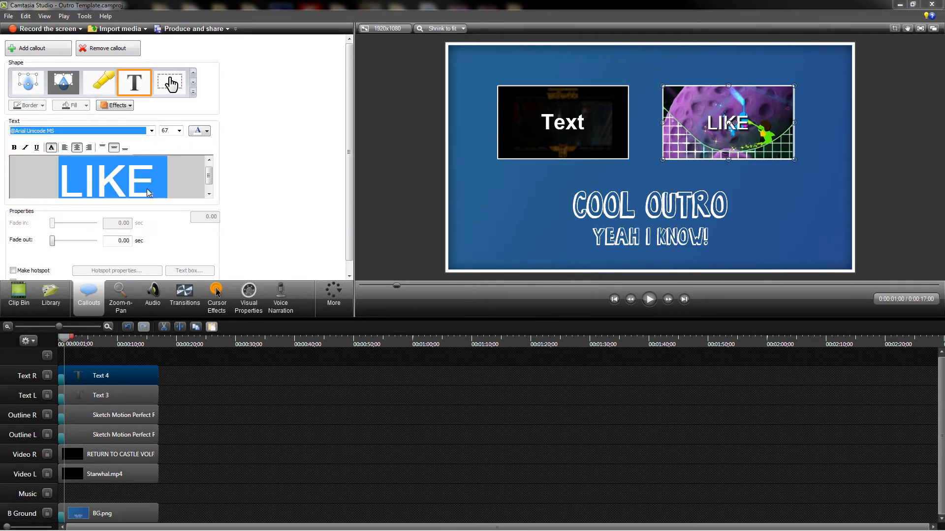
left_click(104, 394)
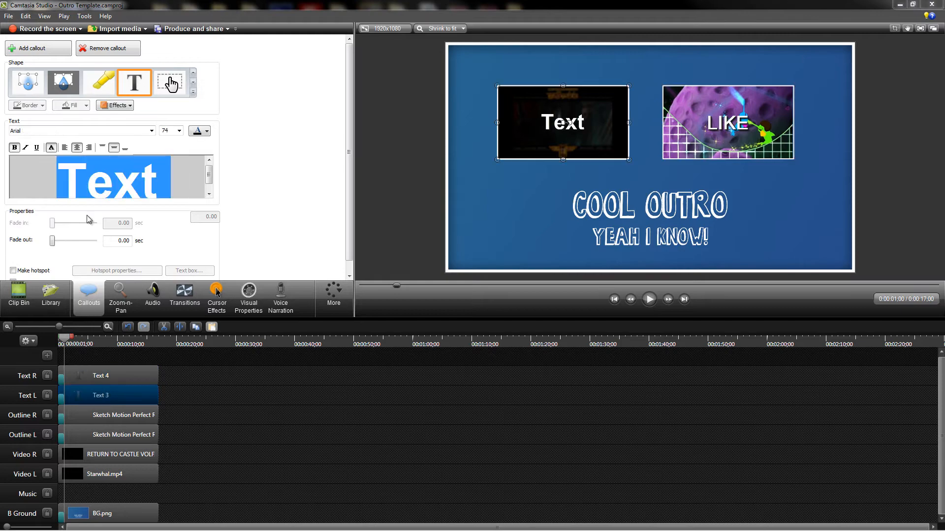
left_click(152, 131)
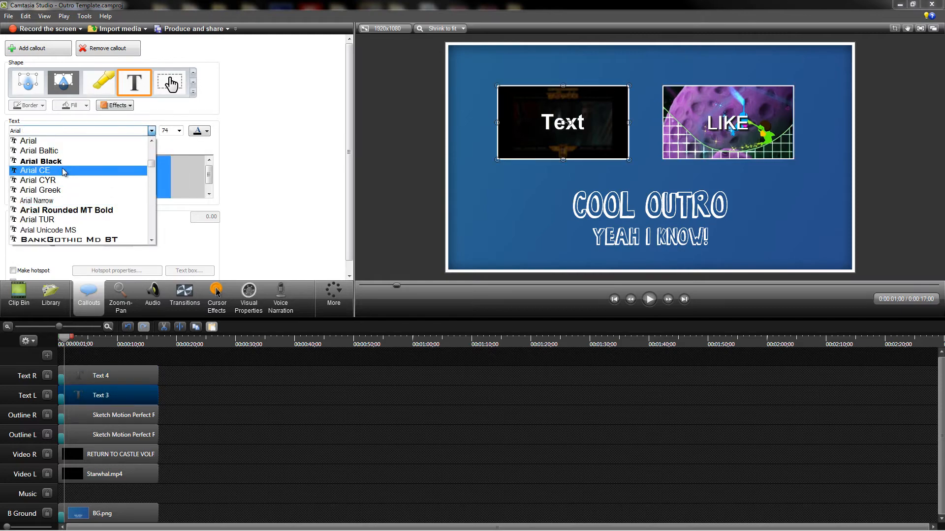
scroll(64, 172, "up", 1)
scroll(66, 183, "down", 2)
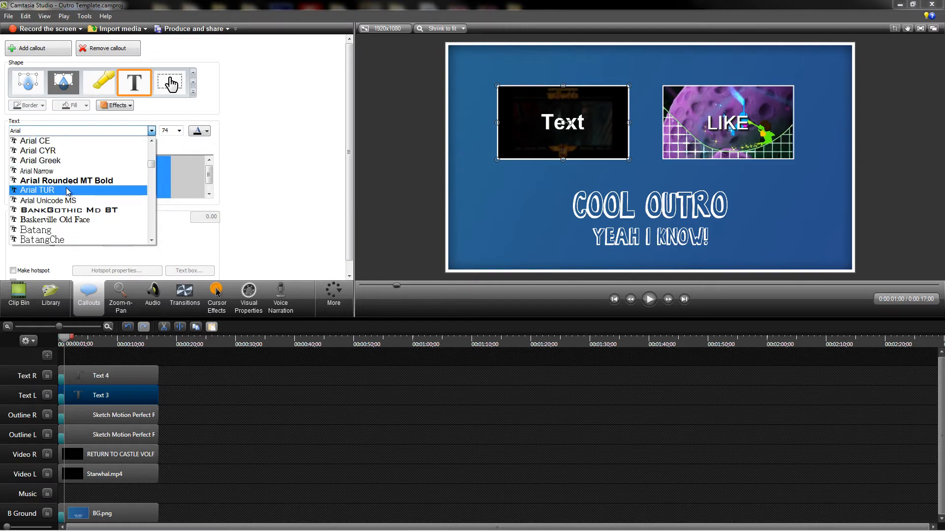
scroll(67, 191, "up", 8)
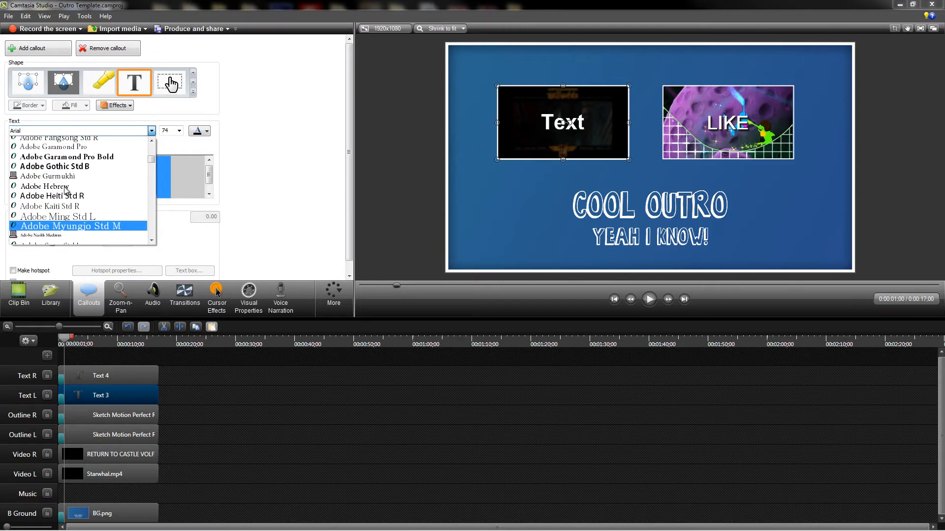
scroll(66, 190, "up", 6)
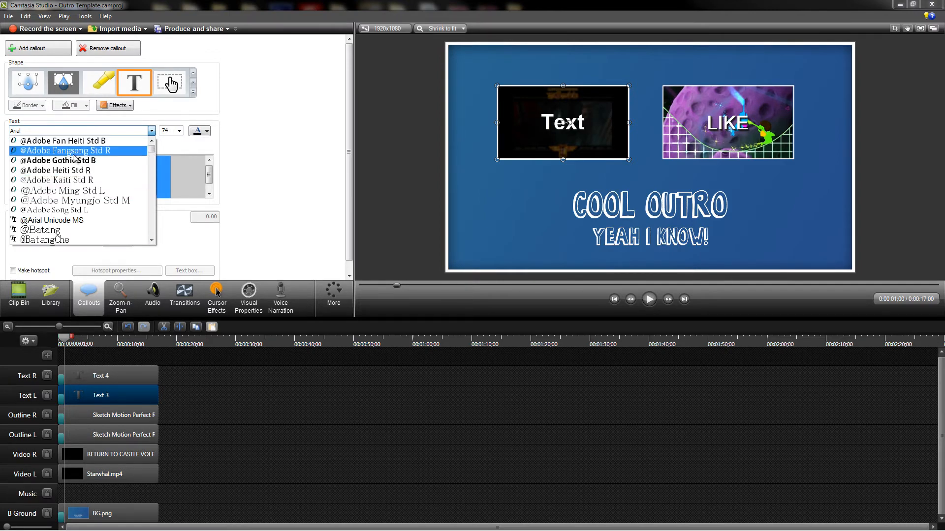
left_click(74, 220)
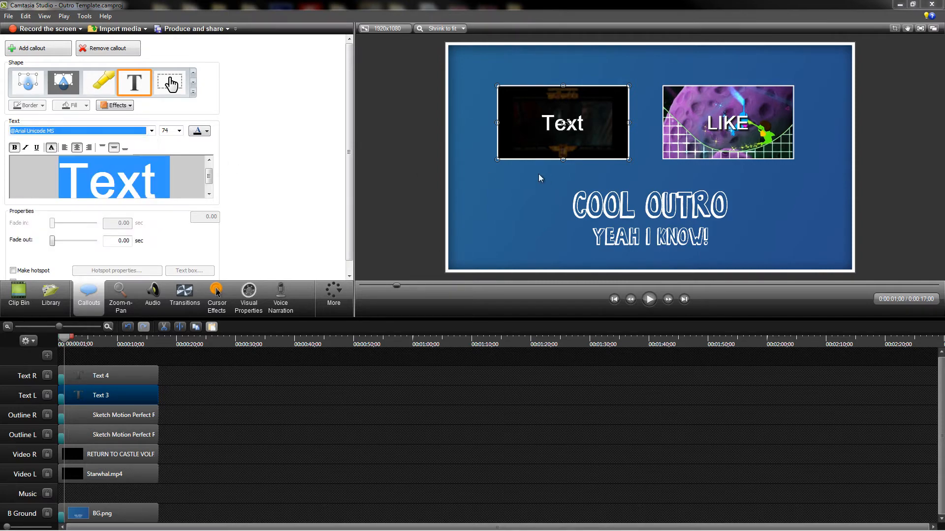
Replace the wording of the Text 3 callout with COMMENT.
left_click(184, 185)
key("ctrl+a")
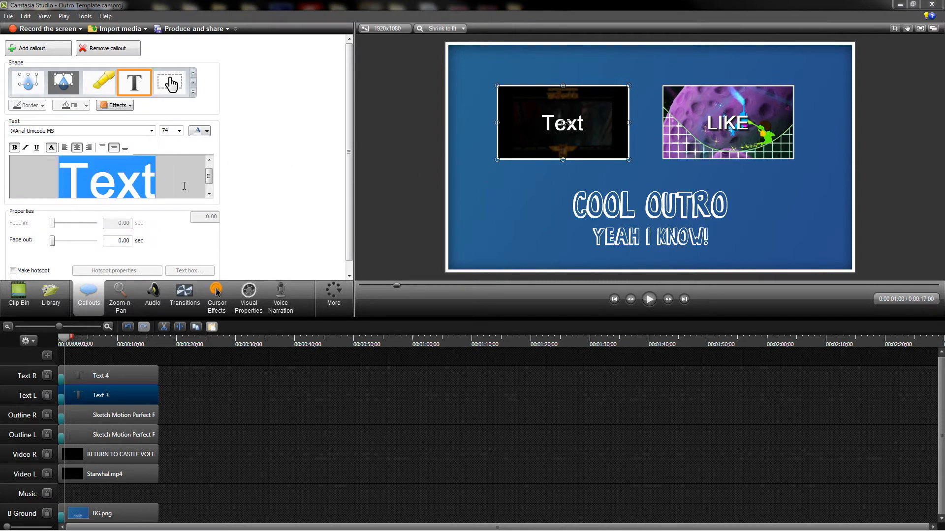
type("T")
key("BackSpace")
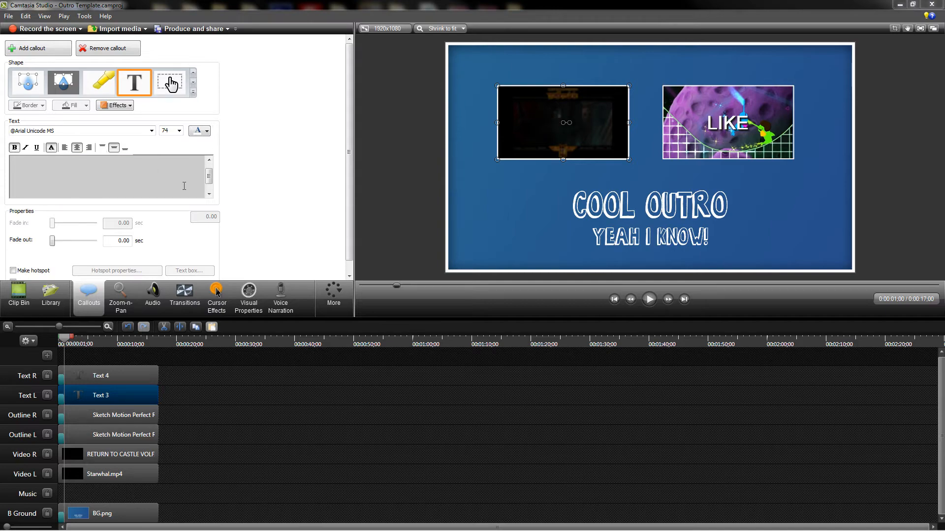
type("COMMENT")
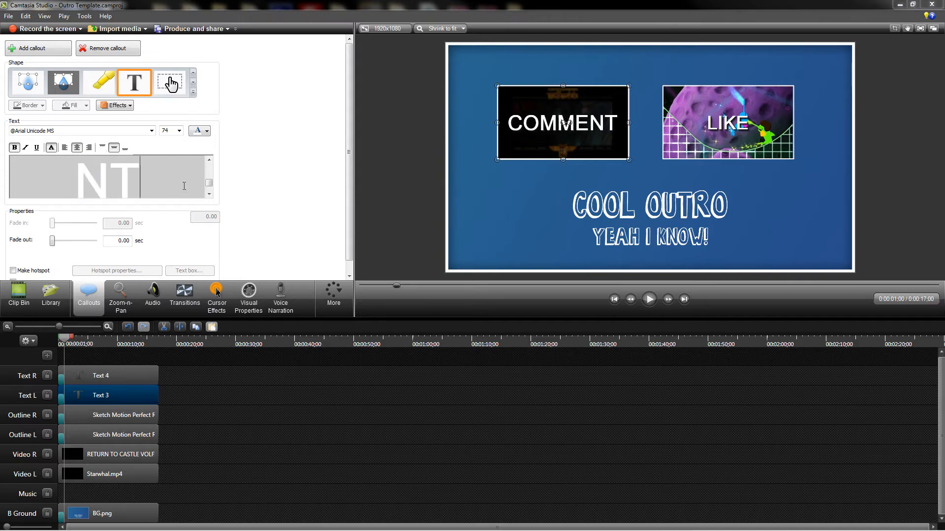
Set the font size of the whole COMMENT text to 48 and deselect the callout.
key("ctrl+a")
left_click(151, 192)
key("ctrl+a")
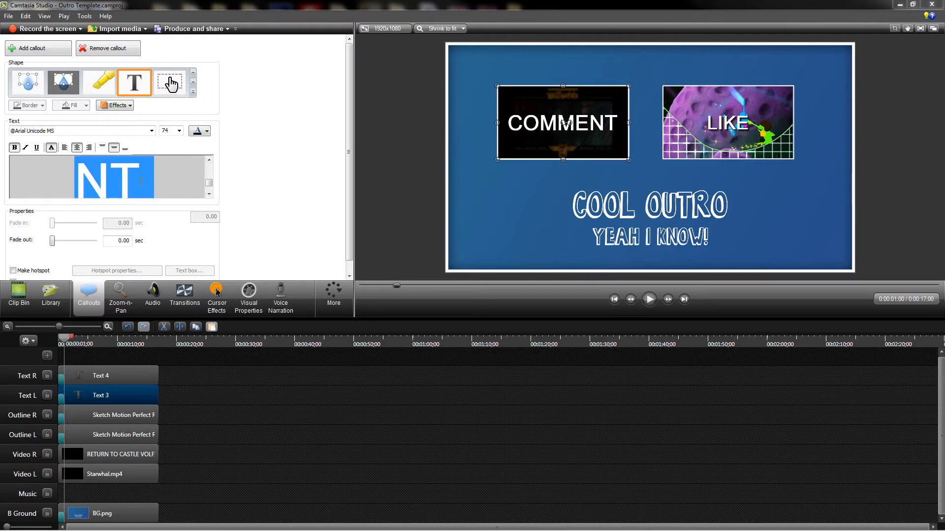
left_click(178, 132)
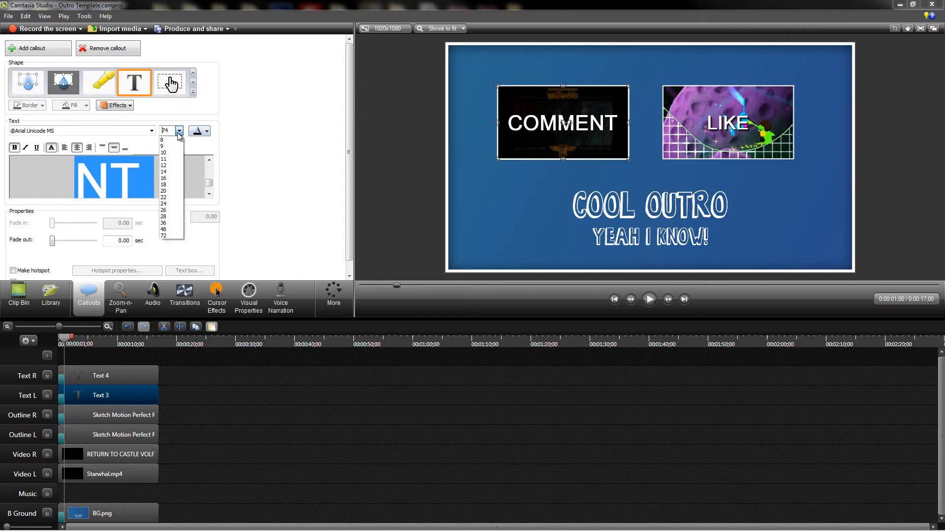
left_click(169, 230)
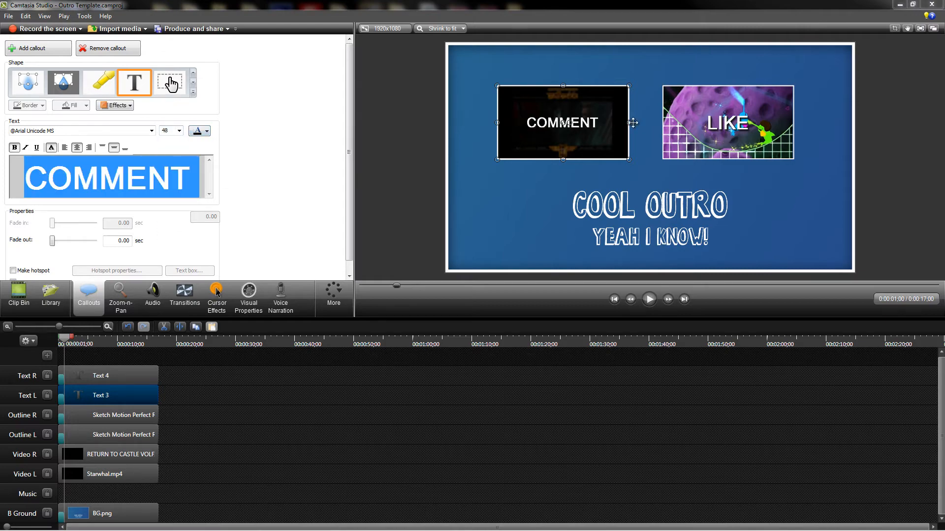
left_click(824, 190)
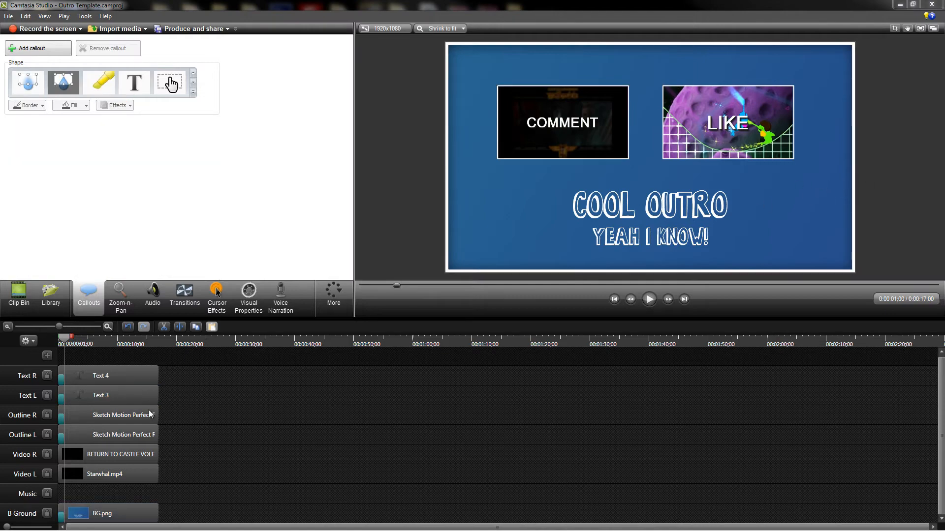
Play the outro from the beginning for a few seconds to check both callouts over the videos.
left_click_drag(65, 339, 19, 339)
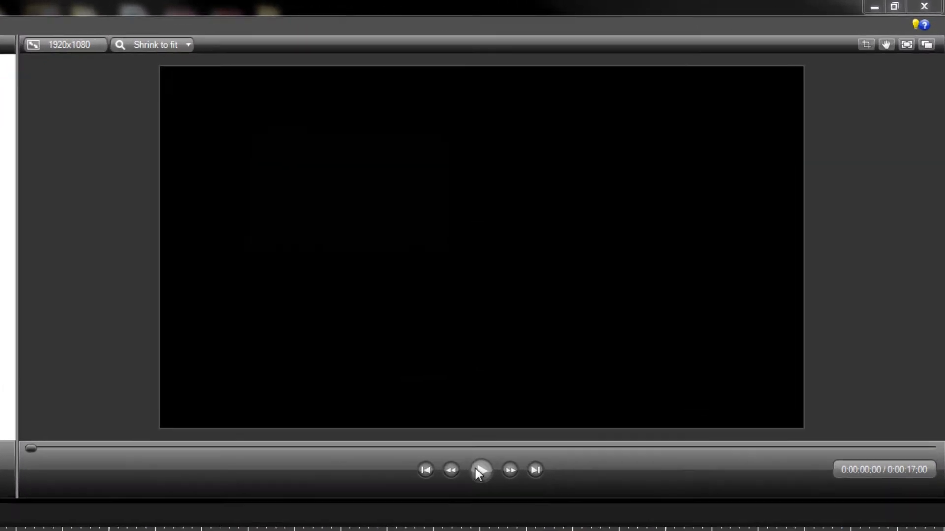
left_click(477, 470)
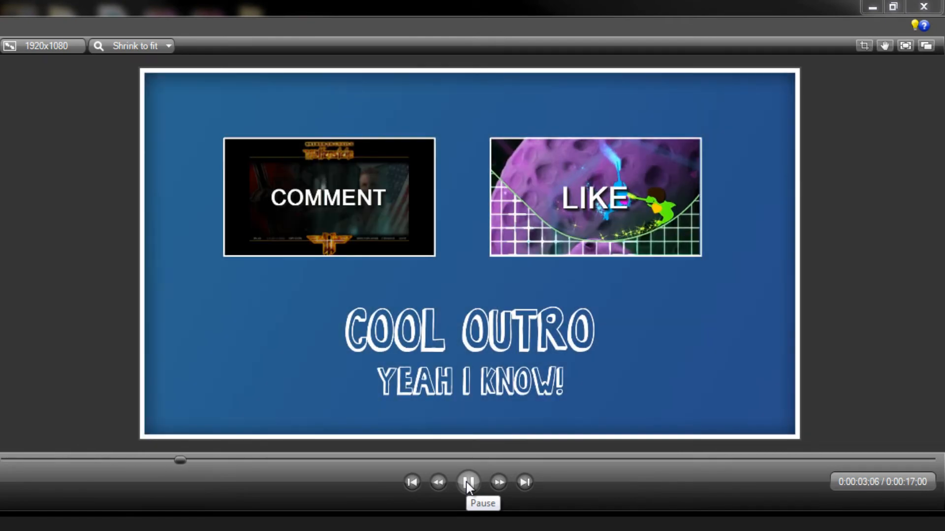
left_click(466, 482)
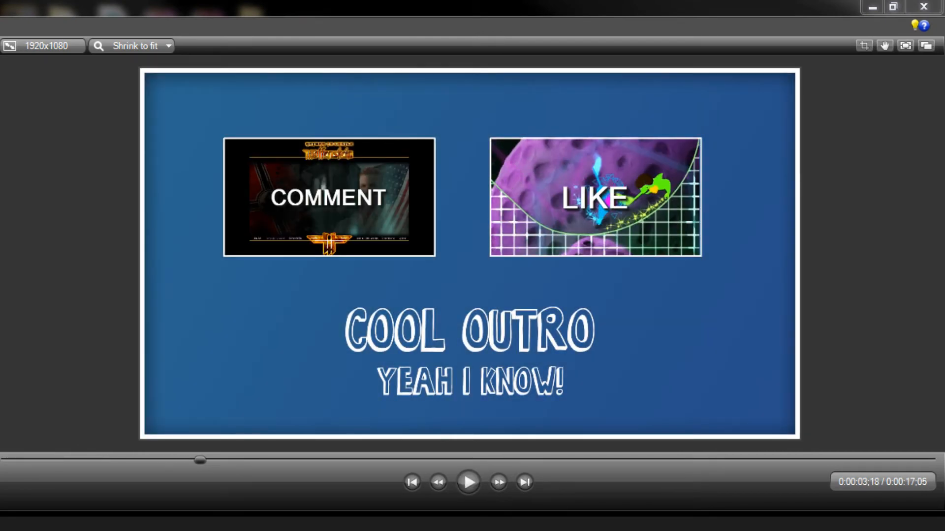
Re-trim the RETURN TO CASTLE VOLFINSTEIN clip on the Video R track to a later section, starting at 0 and lasting 17 seconds.
left_click_drag(66, 497, 484, 497)
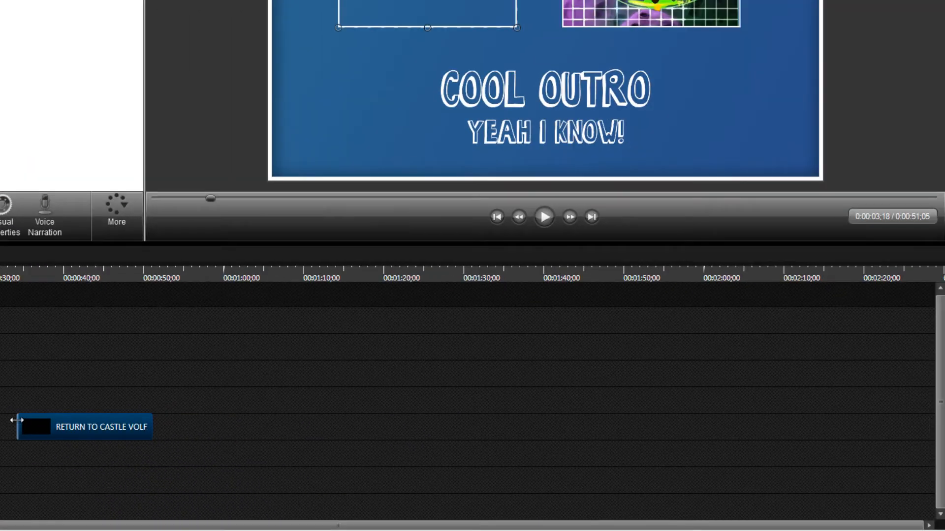
left_click_drag(150, 428, 741, 428)
left_click_drag(18, 430, 627, 431)
left_click_drag(738, 429, 871, 426)
left_click_drag(625, 426, 668, 426)
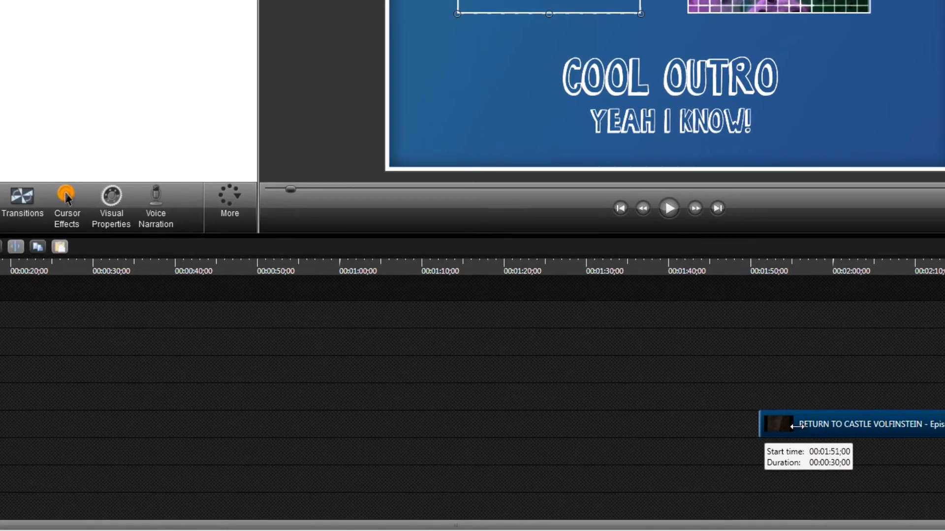
left_click_drag(797, 426, 798, 426)
left_click_drag(816, 425, 100, 414)
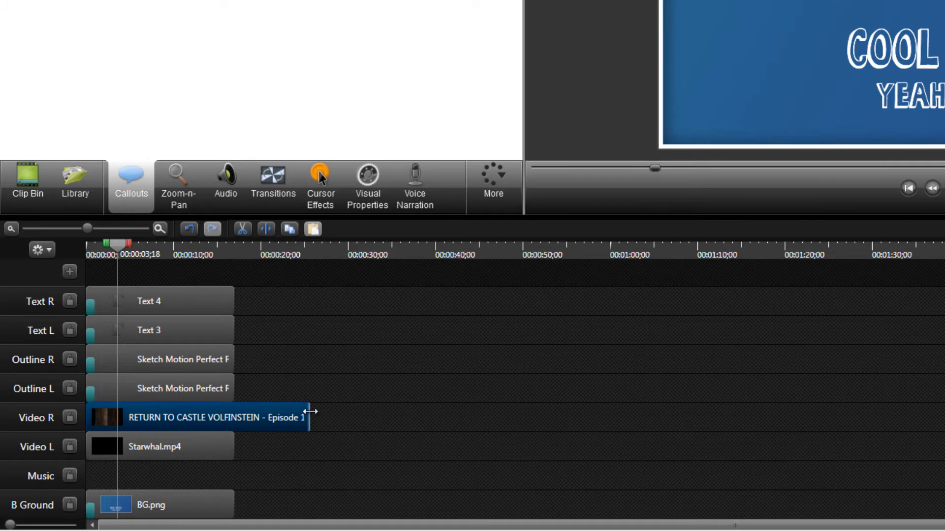
left_click_drag(310, 412, 235, 414)
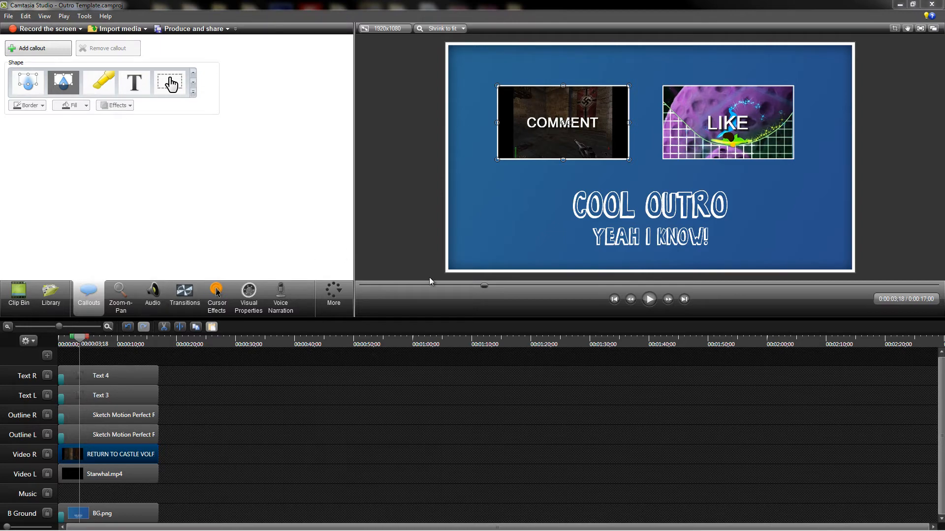
Preview the outro from the start with the re-trimmed video, and return the playhead to the beginning.
left_click_drag(78, 338, 60, 339)
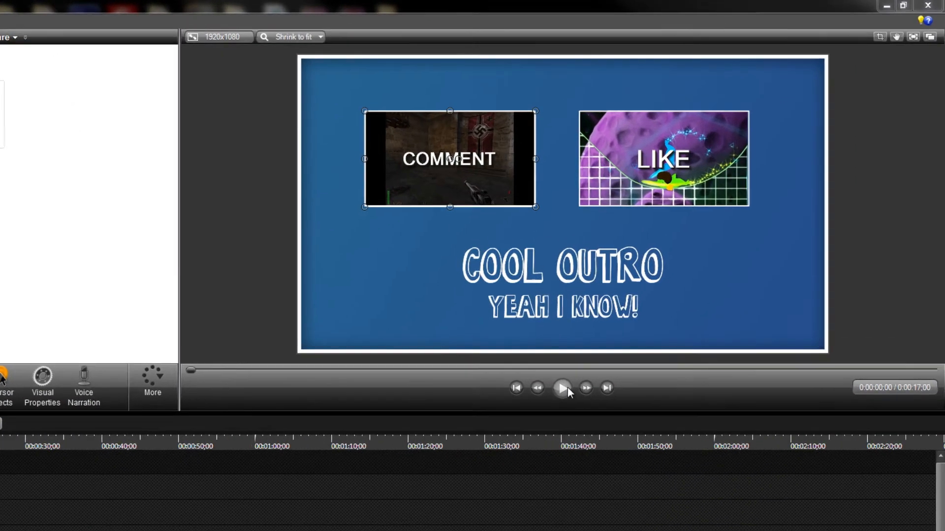
left_click(649, 299)
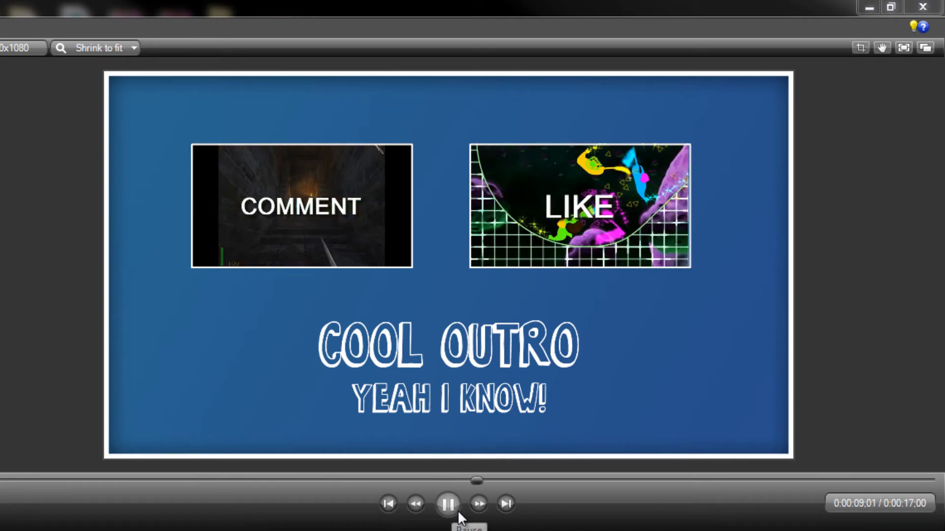
key("ctrl+Home")
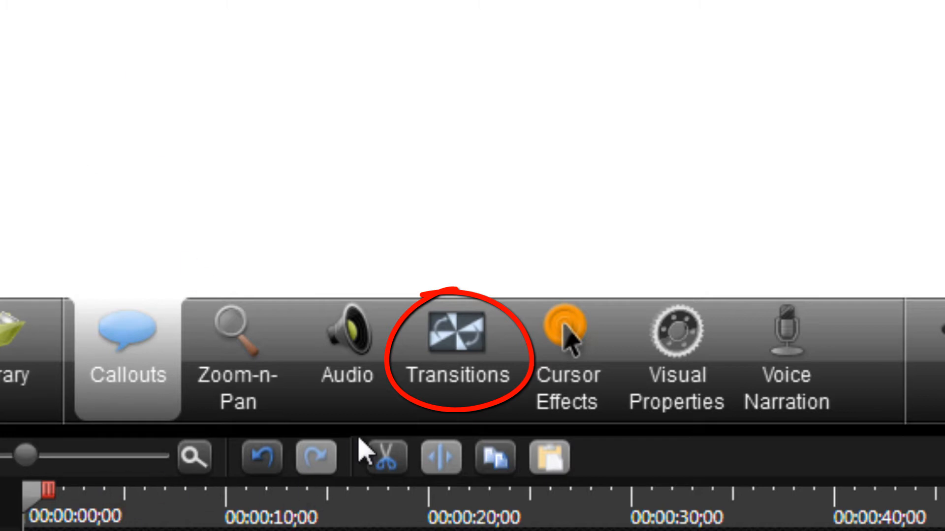
Add the Glow transition to the start of the RETURN TO CASTLE VOLFINSTEIN clip on the Video R track and play the outro.
left_click(442, 399)
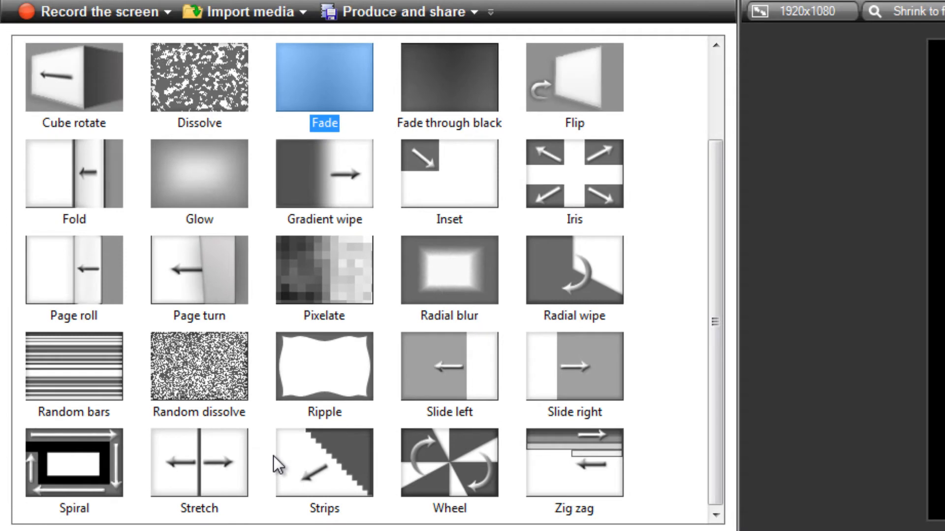
scroll(274, 455, "up", 2)
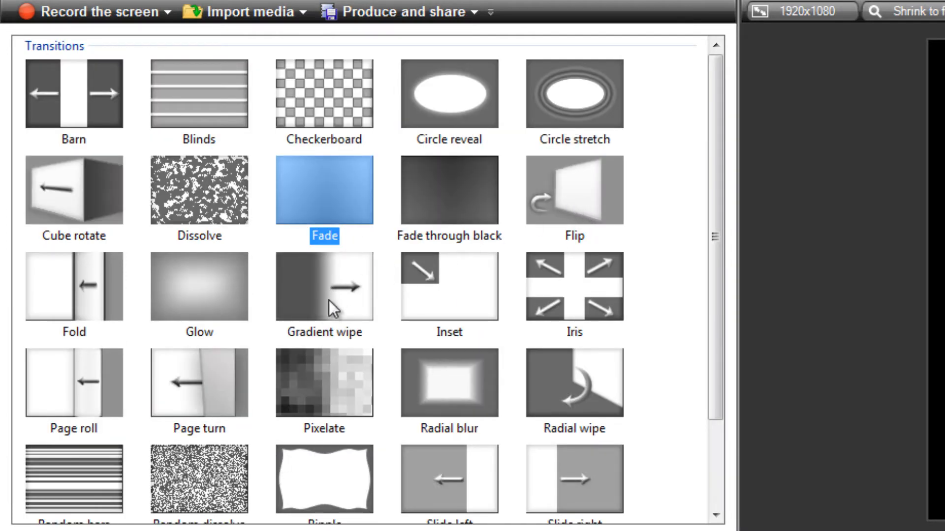
left_click(187, 288)
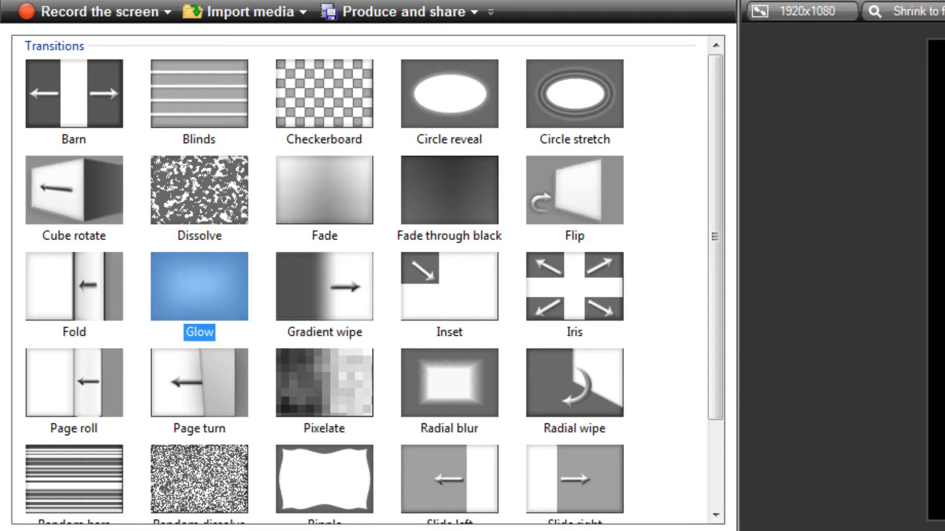
key("space")
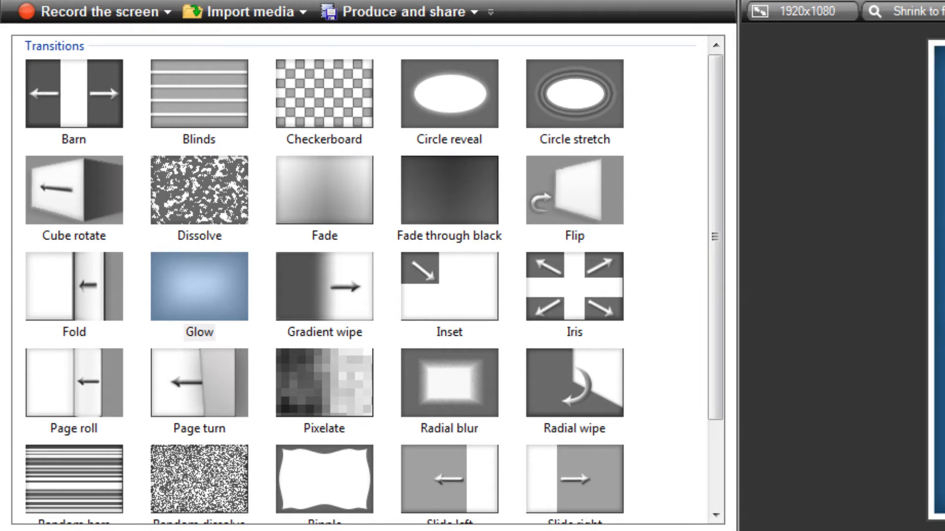
left_click_drag(278, 391, 130, 382)
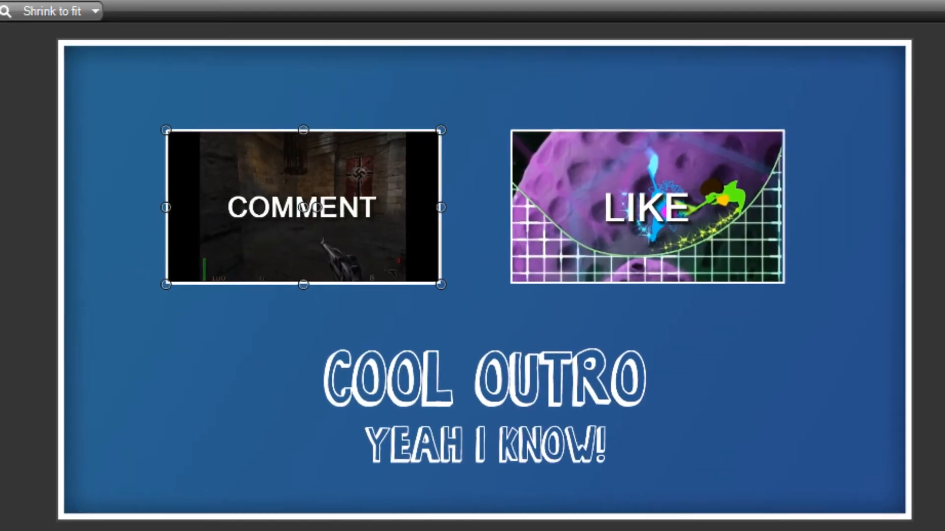
key("space")
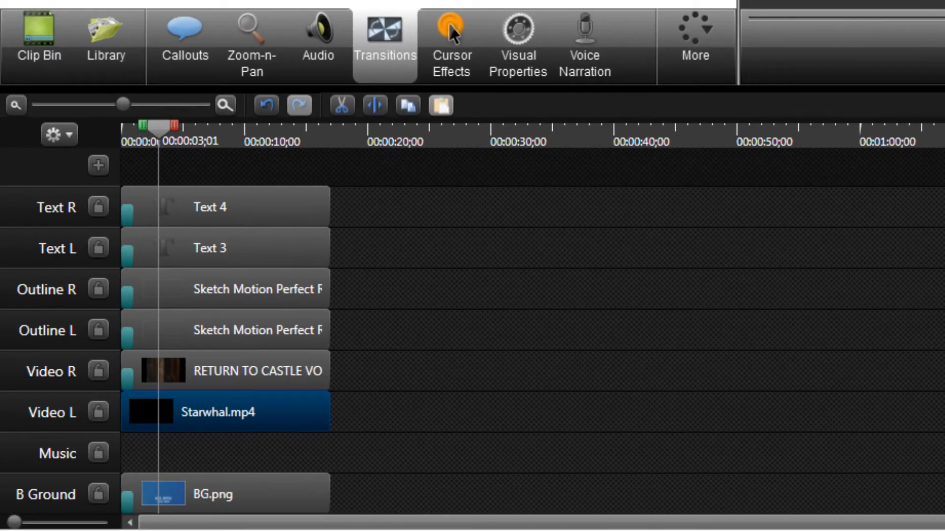
Add the Pixelate transition to the start of Starwhal.mp4 on the Video L track and play the opening seconds.
mouse_move(162, 1)
left_mouse_down()
mouse_move(158, 383)
mouse_move(142, 401)
left_mouse_up()
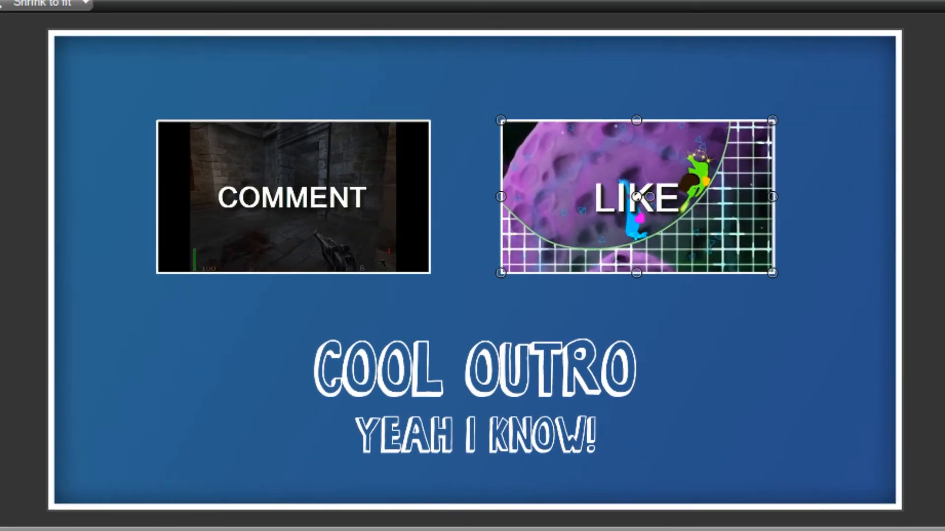
key("space")
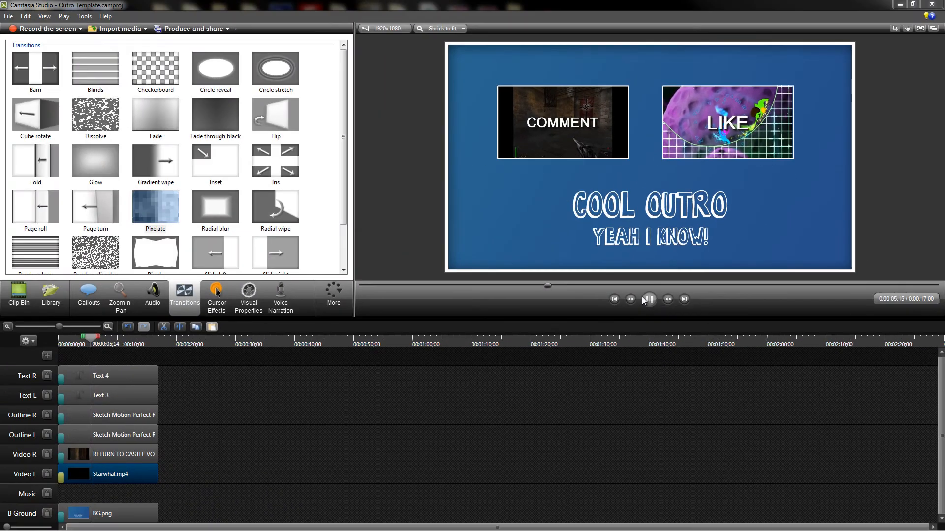
left_click(643, 298)
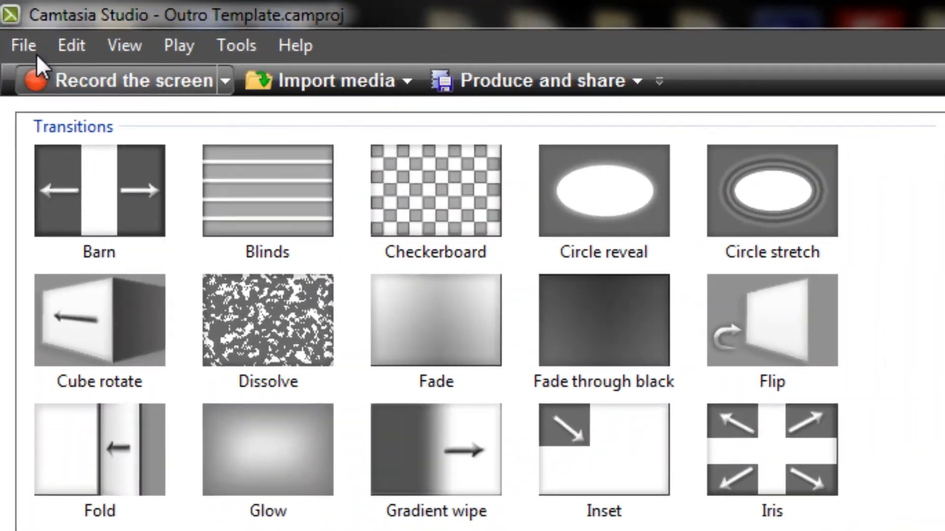
Start importing media and look through the Desktop for the folder that holds the music.
left_click(10, 17)
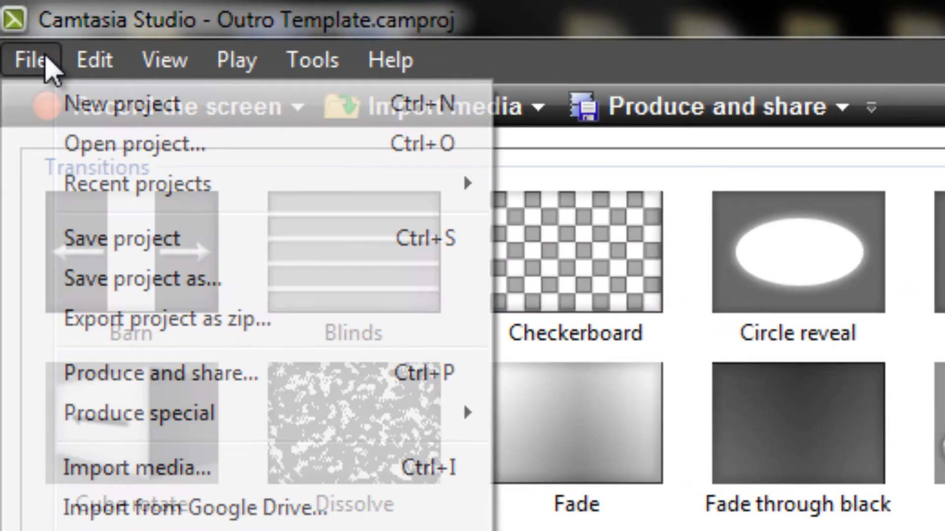
mouse_move(25, 15)
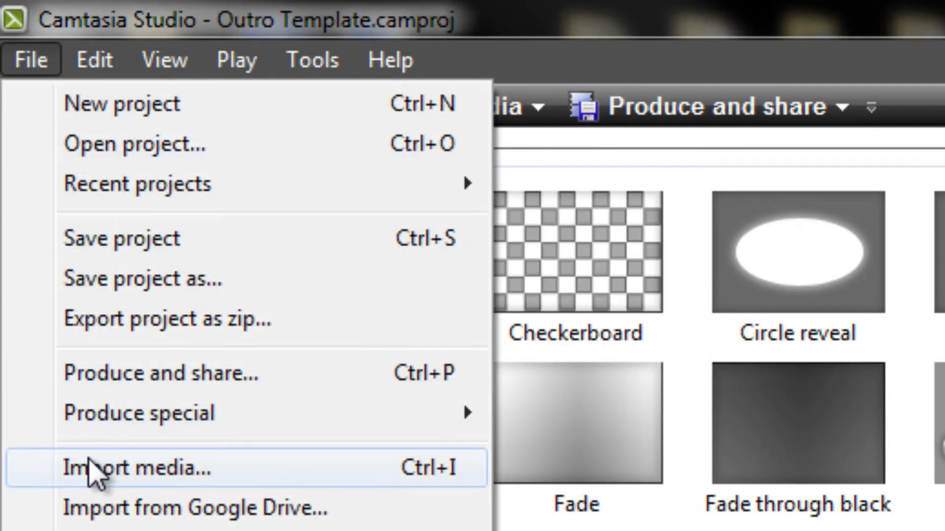
left_click(99, 468)
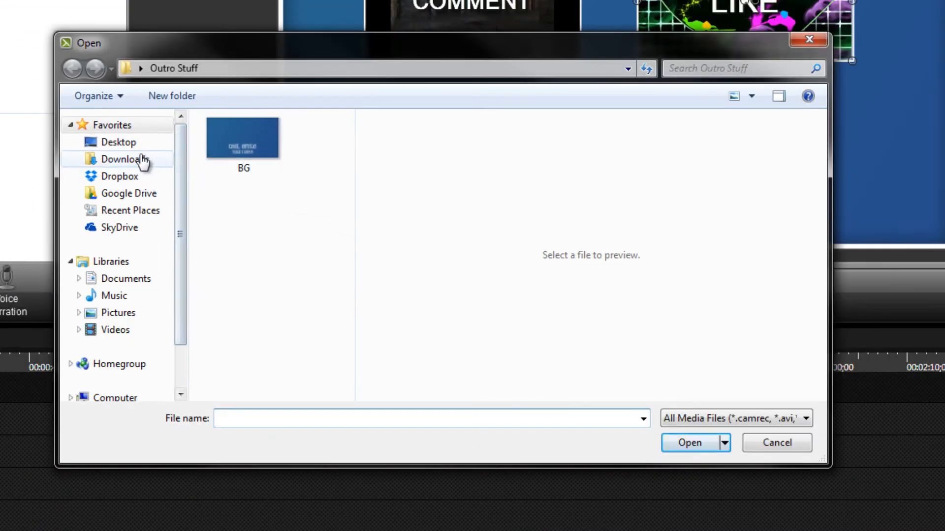
left_click(120, 142)
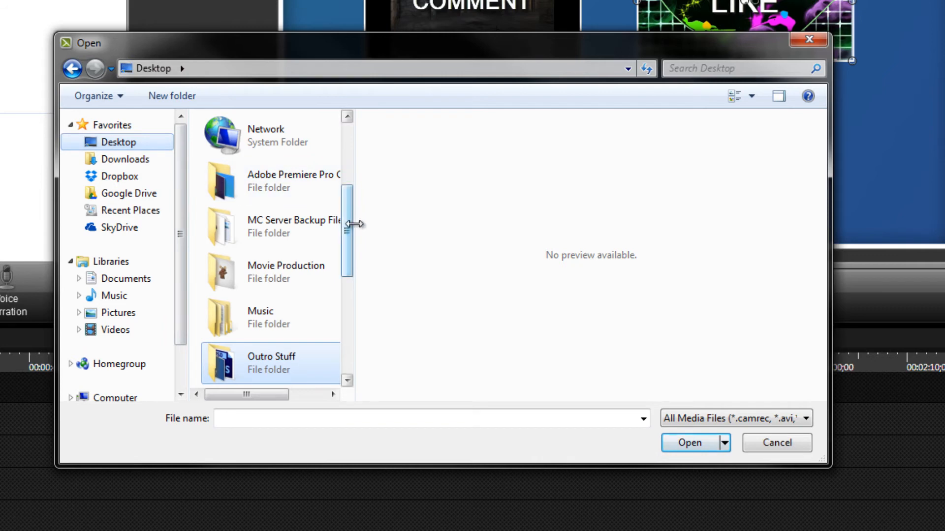
left_click_drag(348, 249, 340, 364)
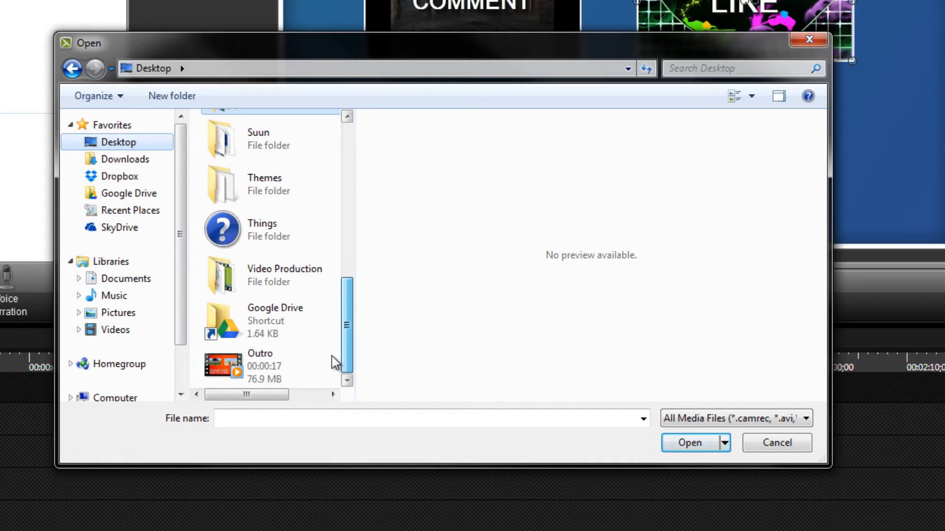
left_click_drag(334, 363, 336, 325)
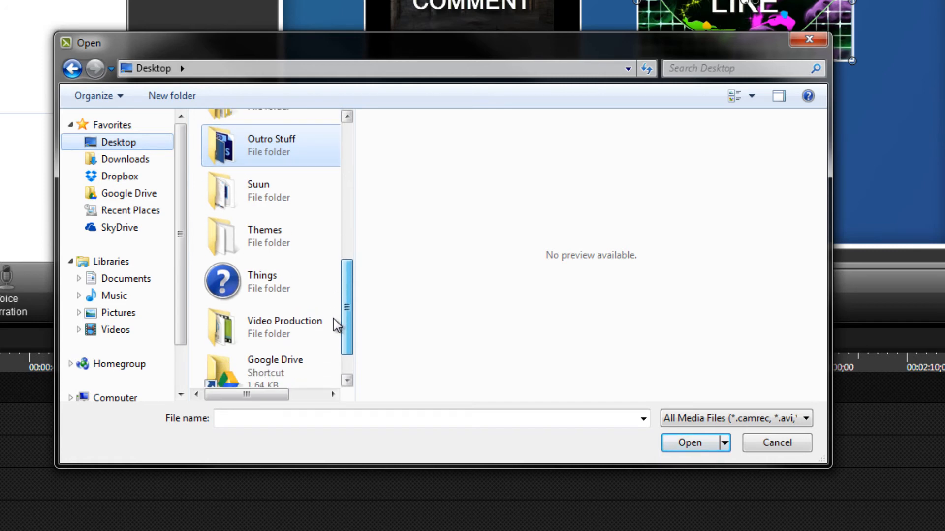
mouse_move(335, 325)
left_mouse_down()
mouse_move(340, 246)
mouse_move(350, 346)
mouse_move(348, 301)
left_mouse_up()
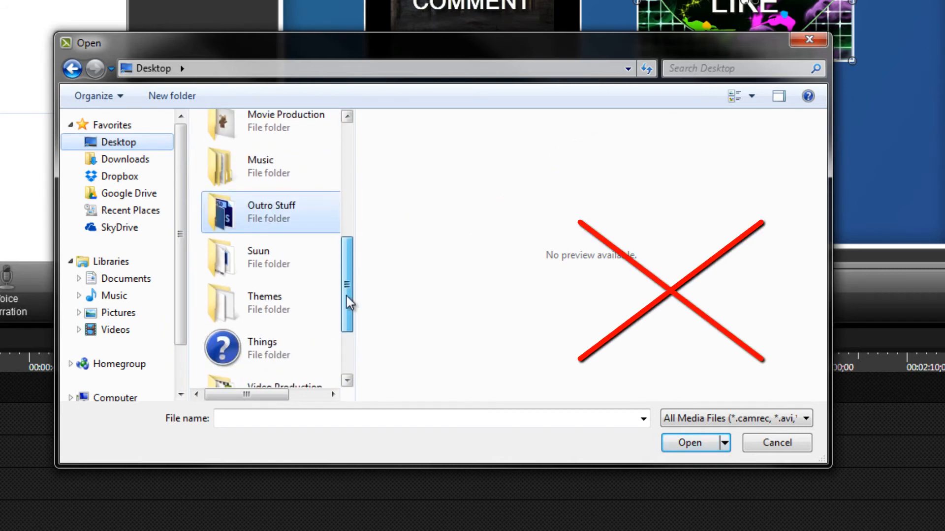
left_click_drag(348, 303, 346, 254)
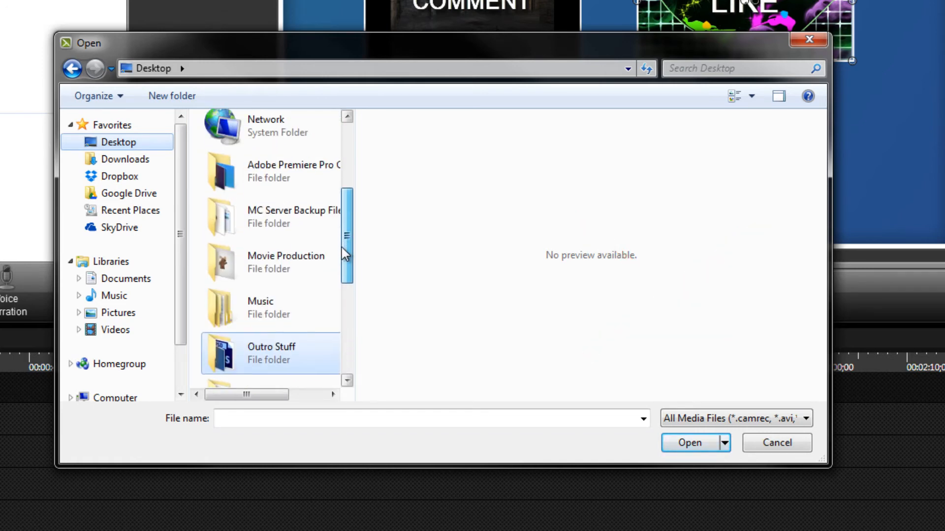
Look for a track in the Music folder's Chrome Sparks subfolders, limiting the file type to Audio Files, and return to the Desktop.
double_click(249, 325)
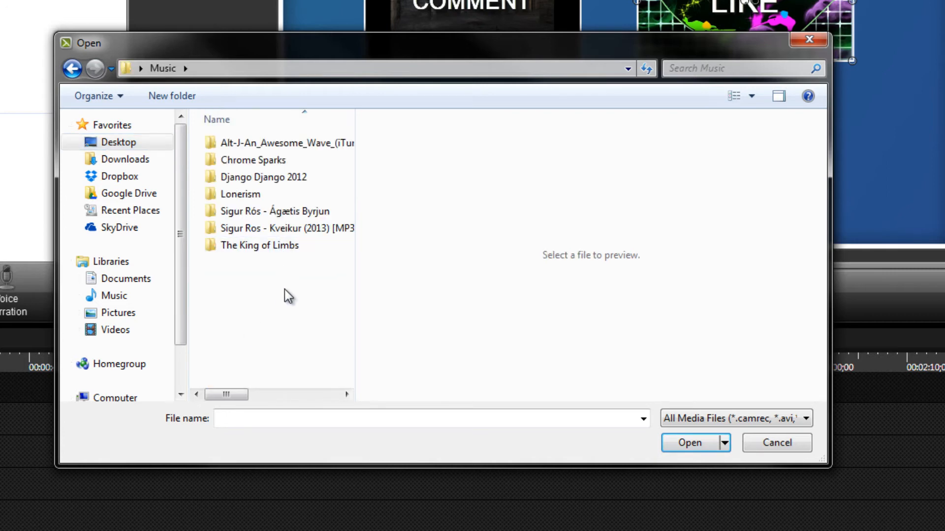
double_click(279, 165)
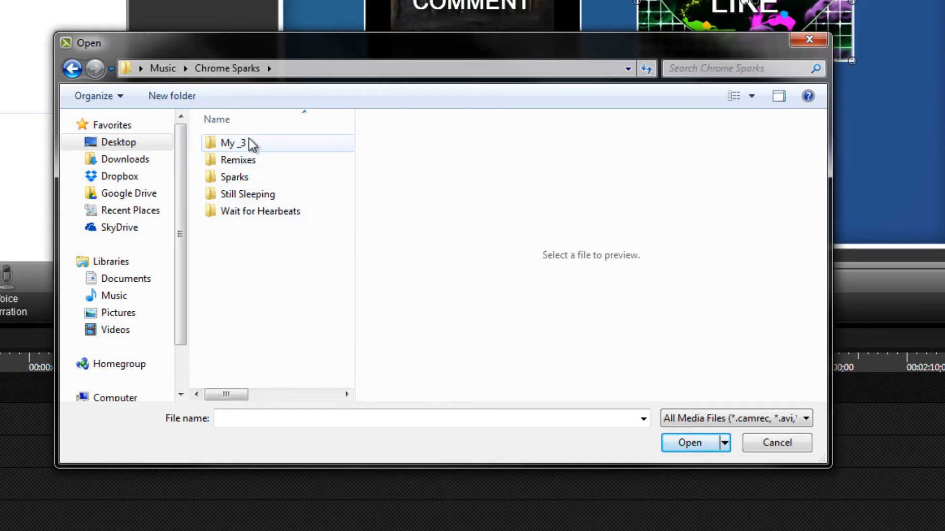
double_click(236, 178)
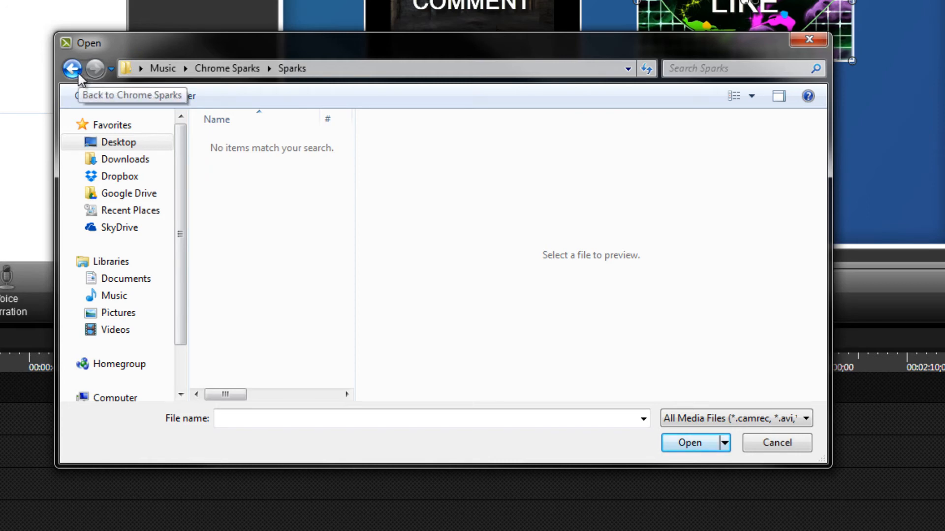
left_click(723, 418)
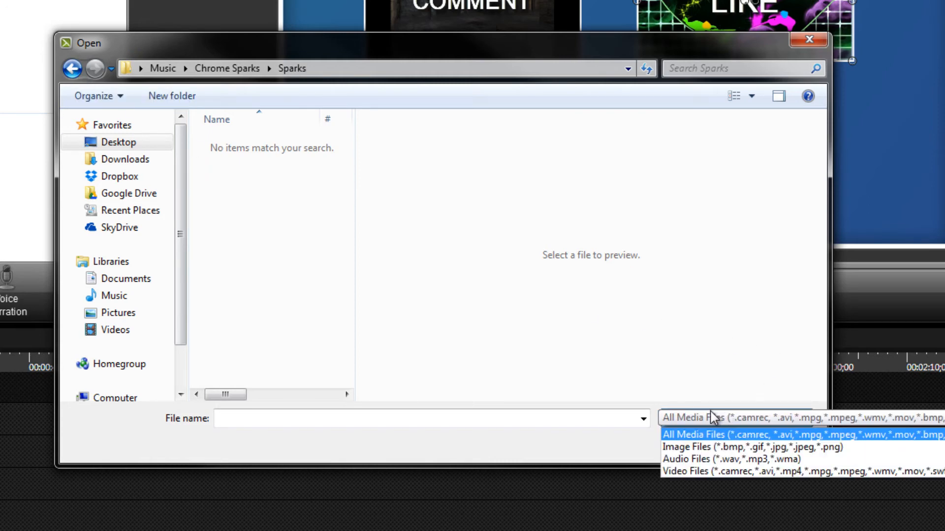
left_click(688, 458)
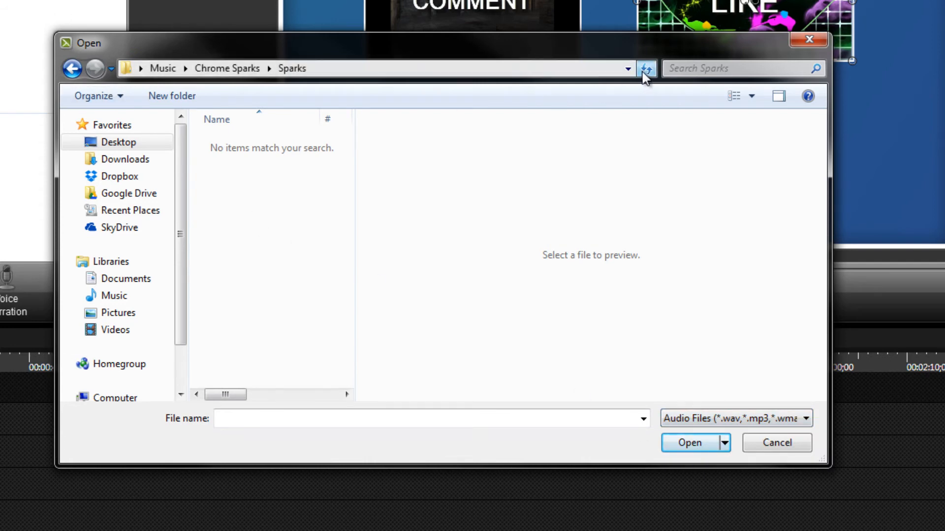
left_click(72, 68)
double_click(255, 158)
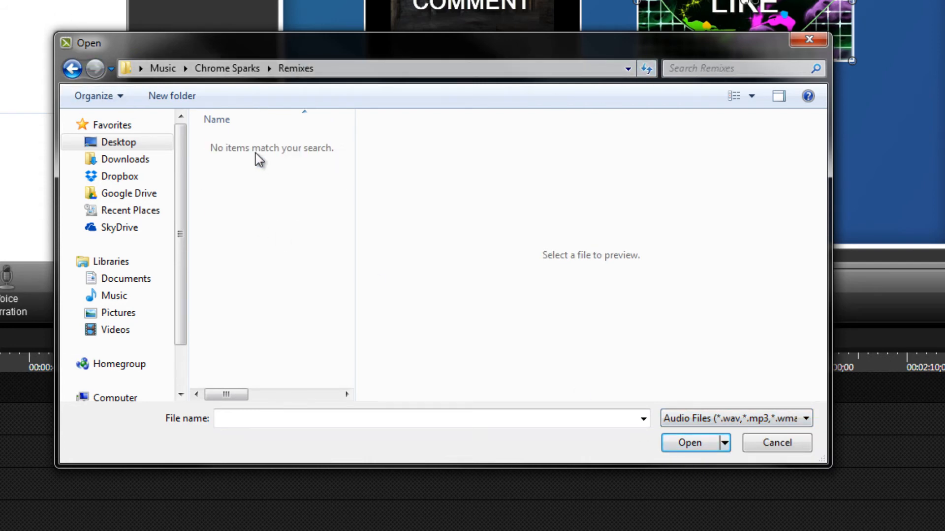
left_click(72, 68)
left_click(72, 68)
left_click(72, 68)
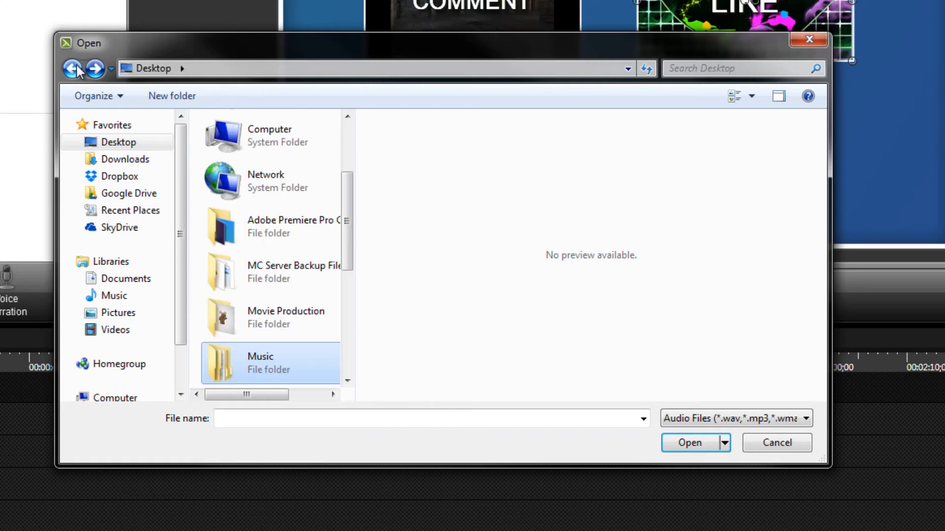
Import Portanexus - Time Wizard VIP.mp3 from the Desktop's Video Production folder.
scroll(268, 261, "down", 3)
scroll(266, 251, "up", 3)
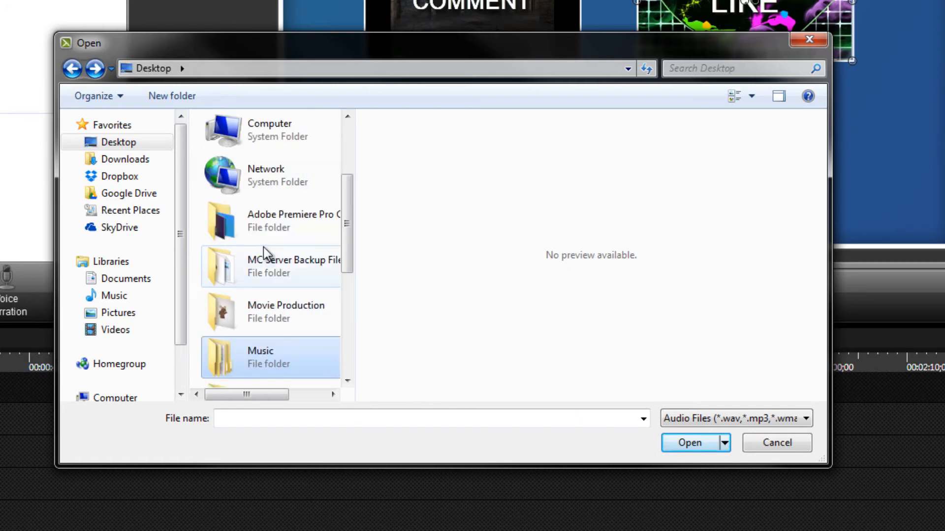
scroll(281, 295, "down", 5)
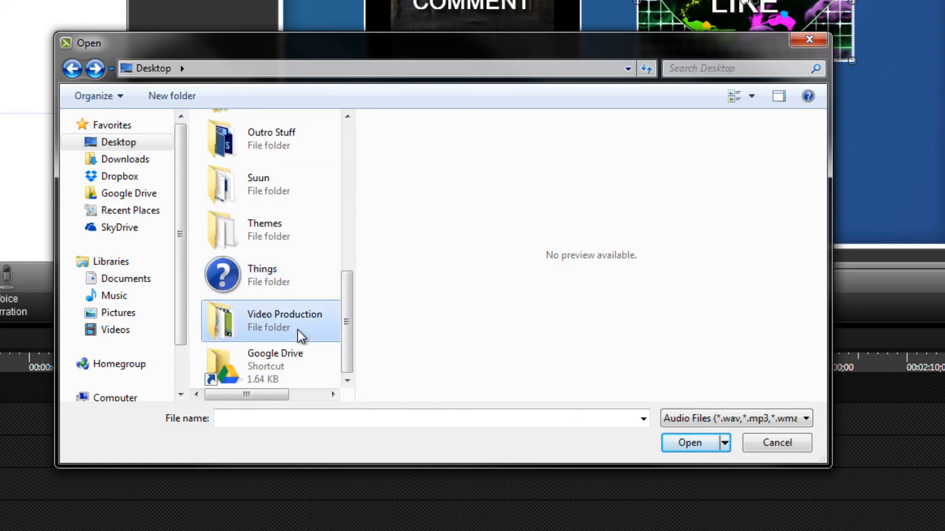
double_click(300, 328)
left_click(272, 313)
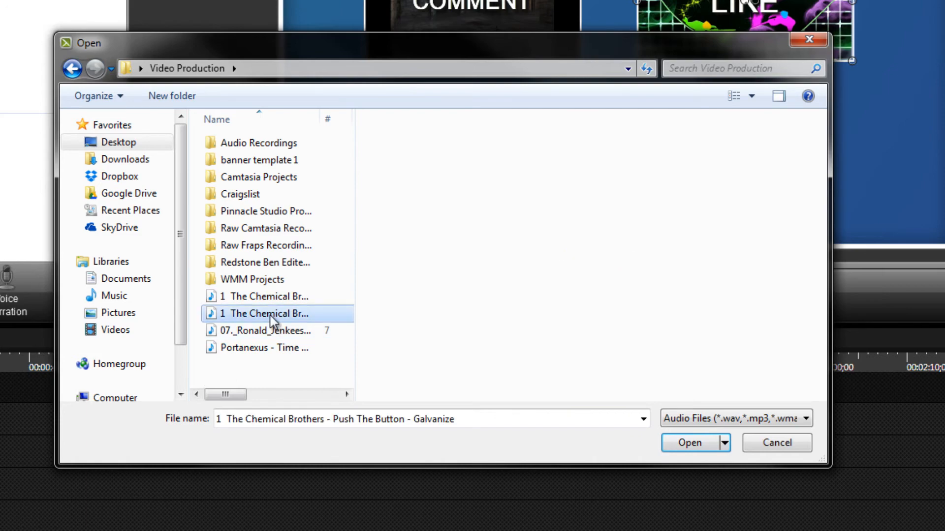
left_click(274, 348)
left_click(688, 443)
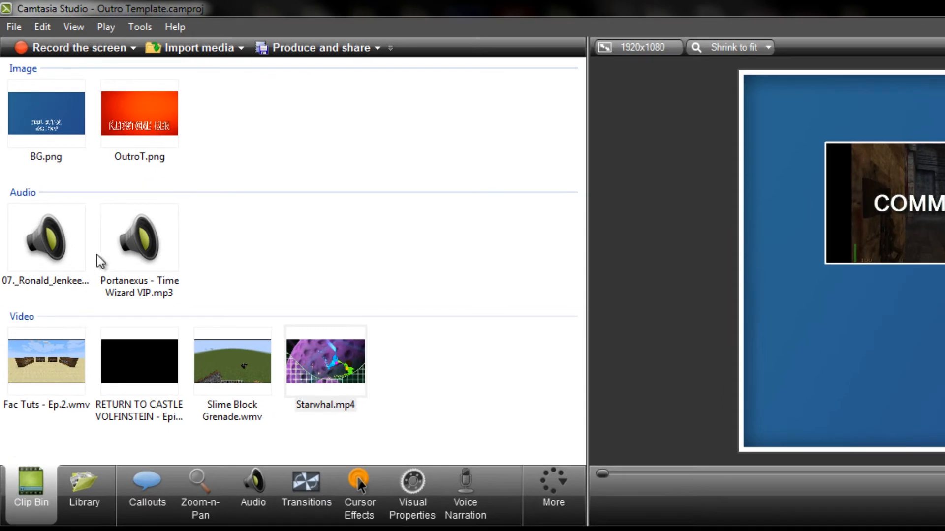
Place Portanexus - Time Wizard VIP.mp3 at the start of the Music track and play the outro with it.
left_click(148, 248)
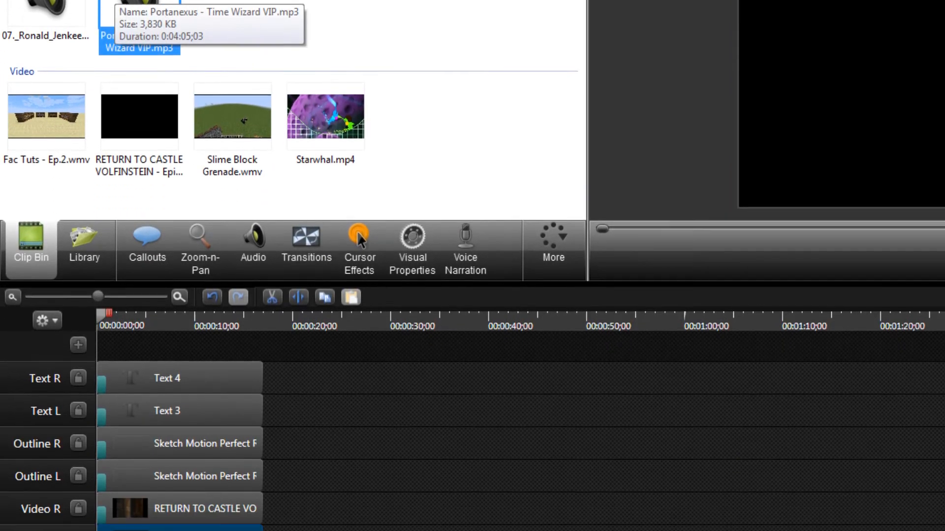
left_click_drag(115, 237, 118, 468)
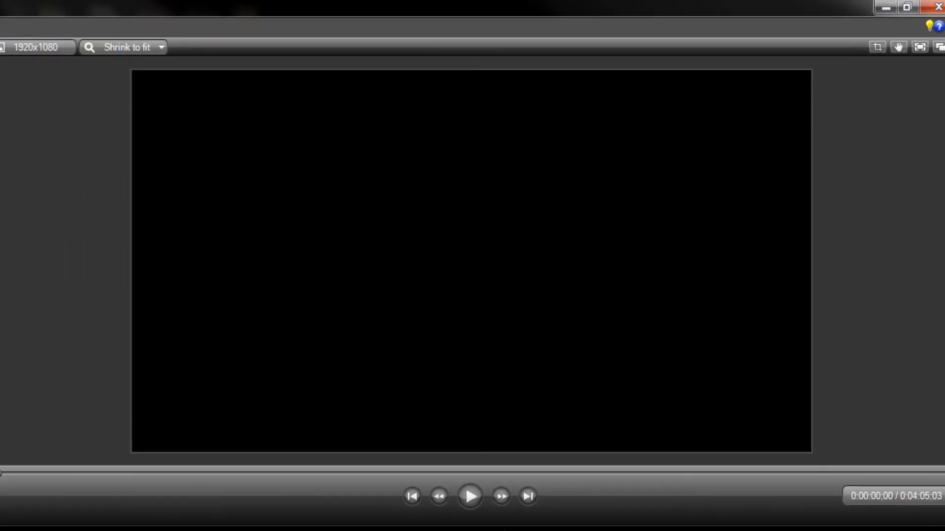
left_click(473, 502)
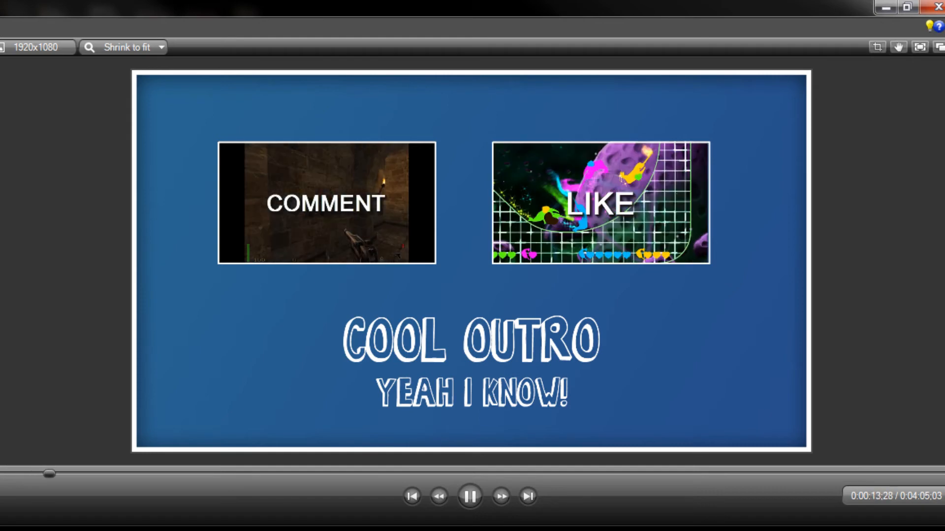
left_click(469, 496)
key("Escape")
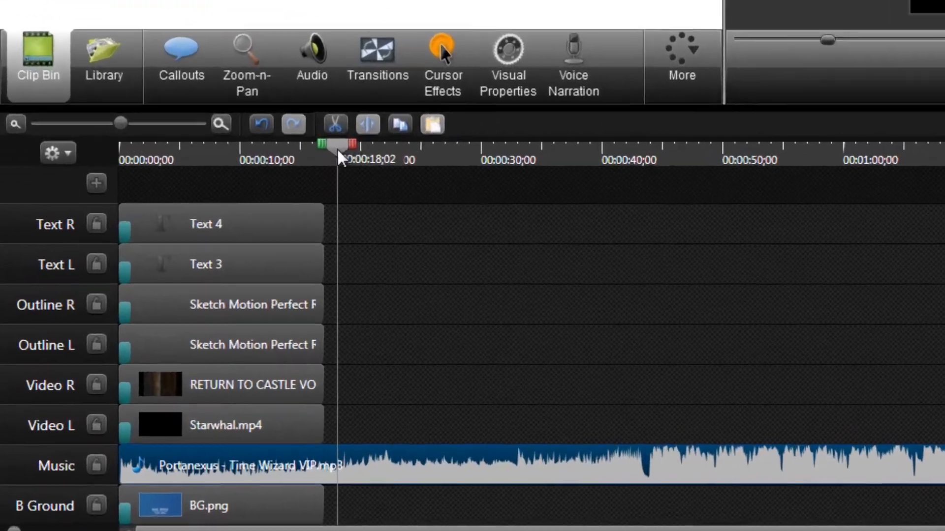
Split the music clip at 00:00:17;00, where the other clips end, and delete the remainder after it.
left_click_drag(337, 148, 324, 150)
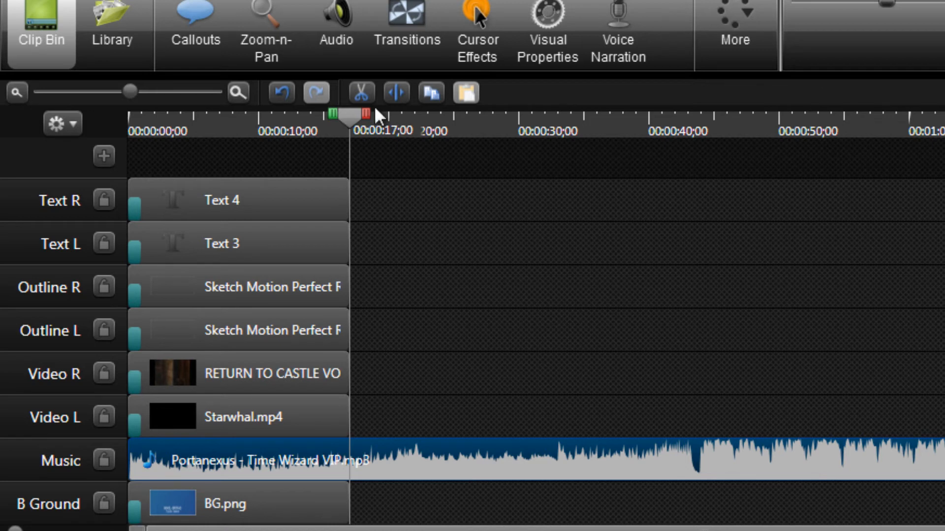
left_click(392, 90)
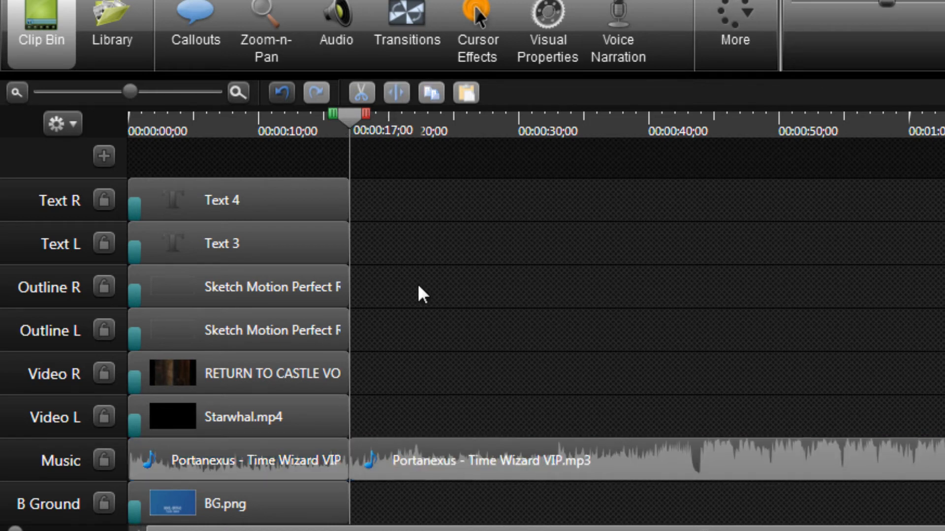
left_click(421, 457)
key("Delete")
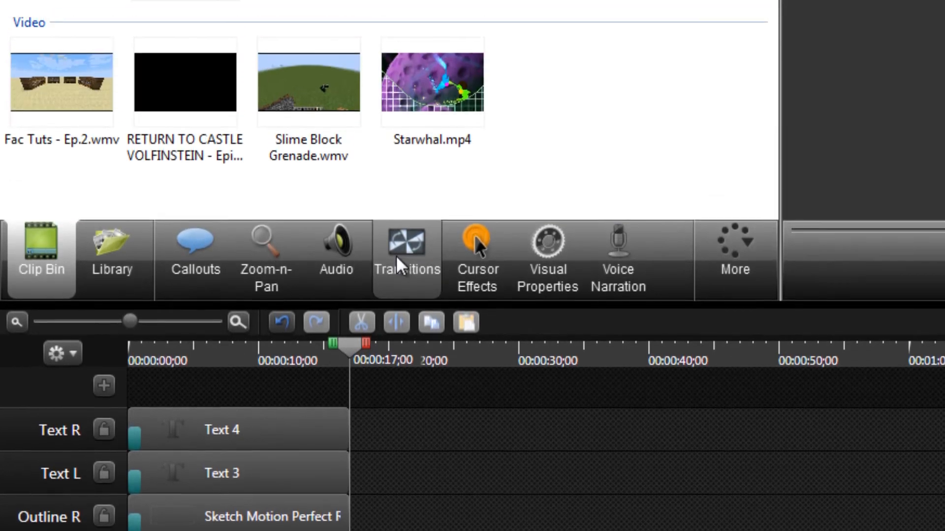
Add the Fade transition to the end of every text, outline, video and background clip on the timeline.
left_click(396, 23)
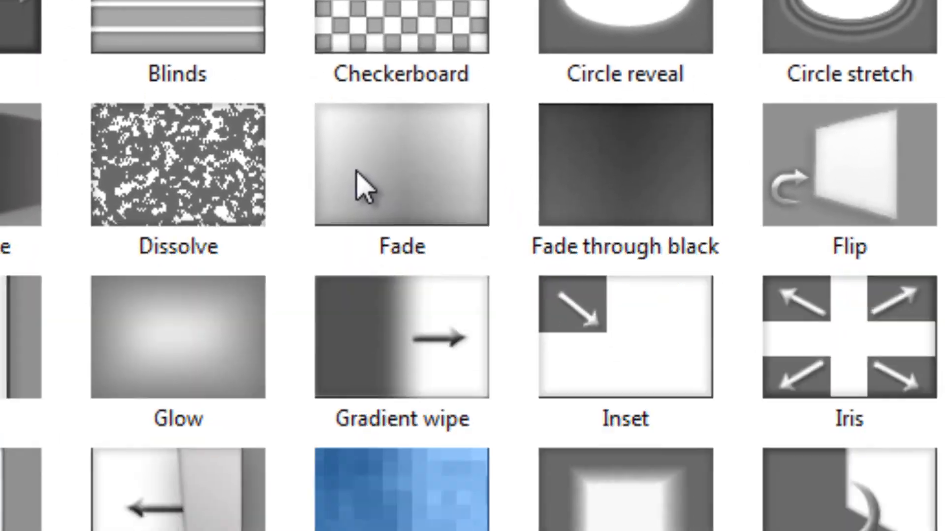
left_click_drag(361, 269, 405, 116)
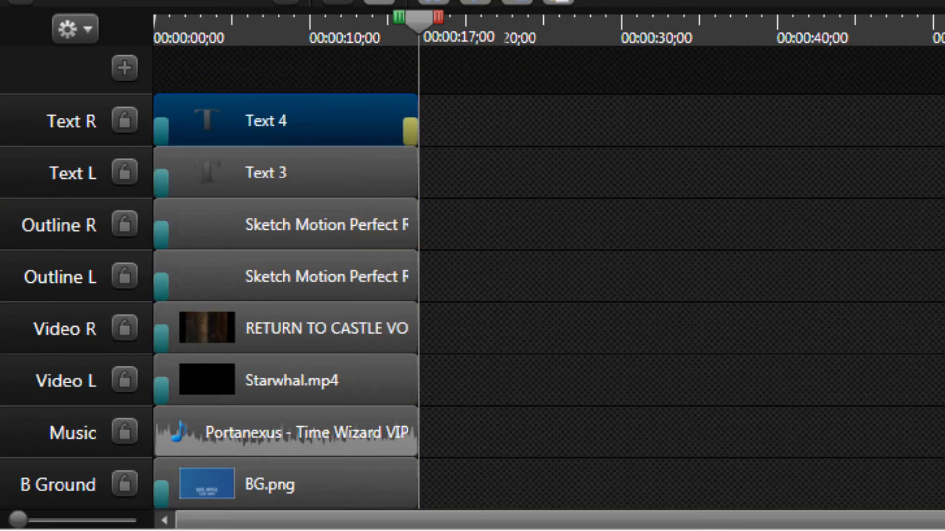
left_click_drag(389, 2, 415, 184)
left_click_drag(376, 3, 410, 236)
left_click_drag(369, 3, 387, 278)
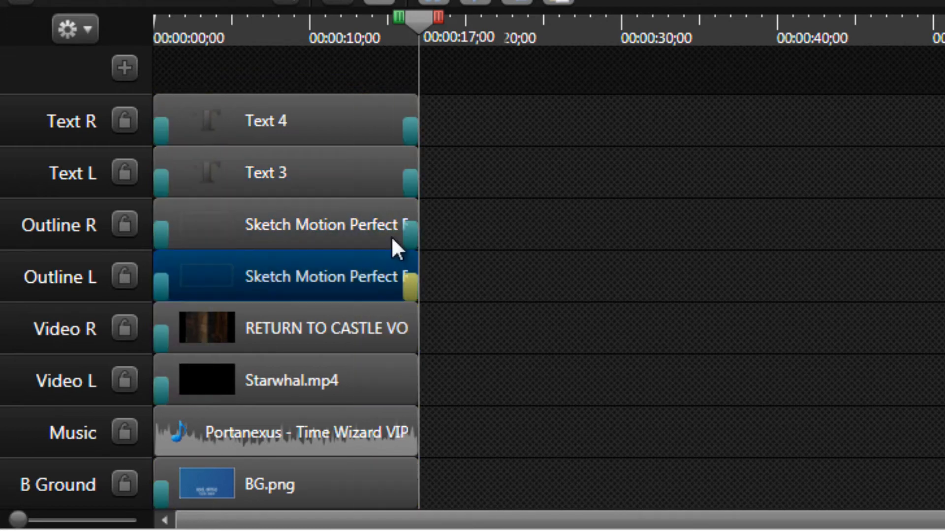
left_click_drag(389, 2, 415, 378)
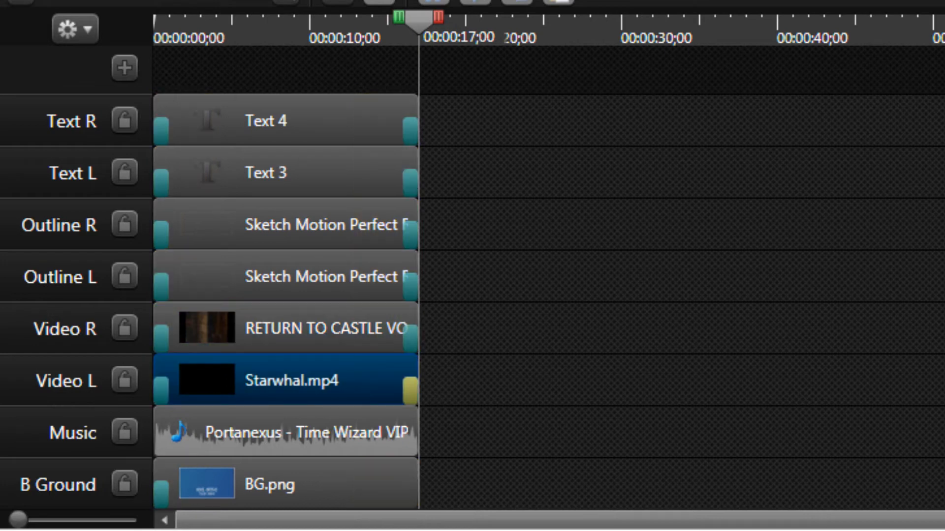
left_click_drag(388, 3, 412, 480)
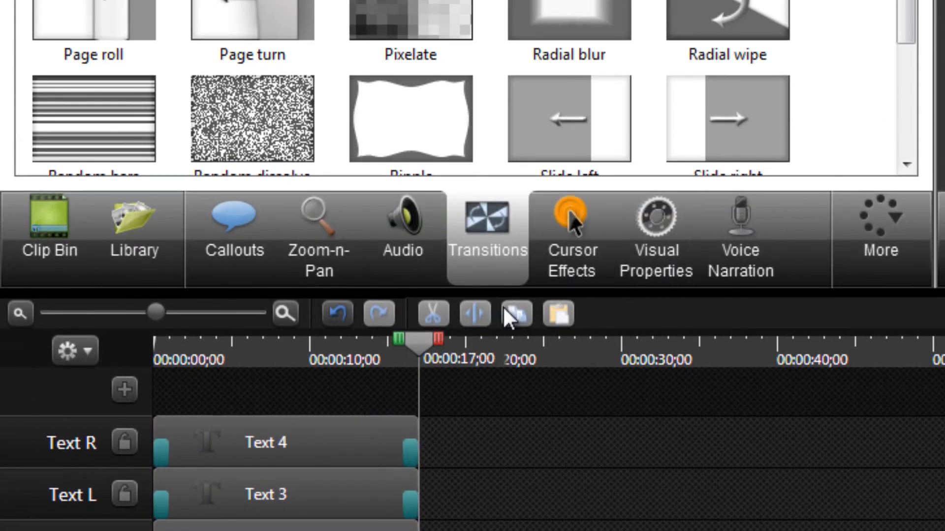
Give the music clip a short fade-out at its end and play the outro from 0:00:14;05 to check it.
left_click(412, 258)
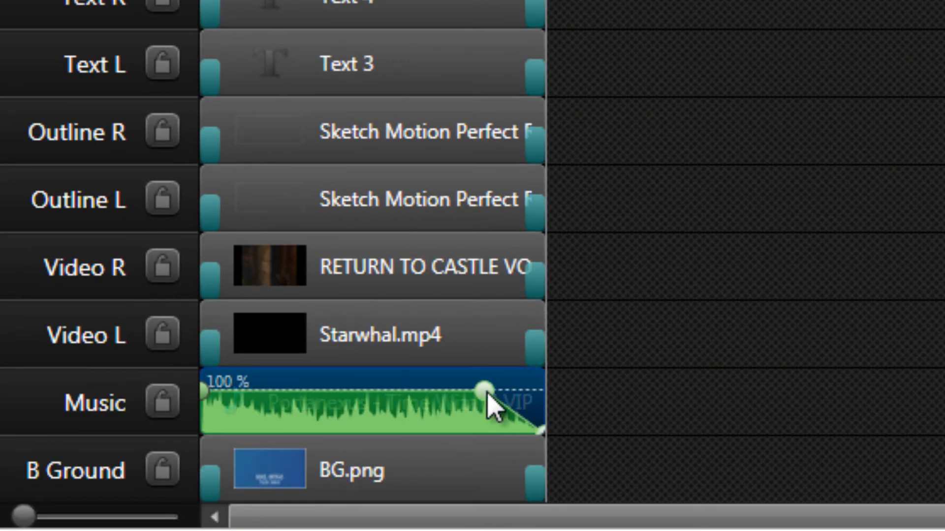
left_click_drag(489, 392, 509, 392)
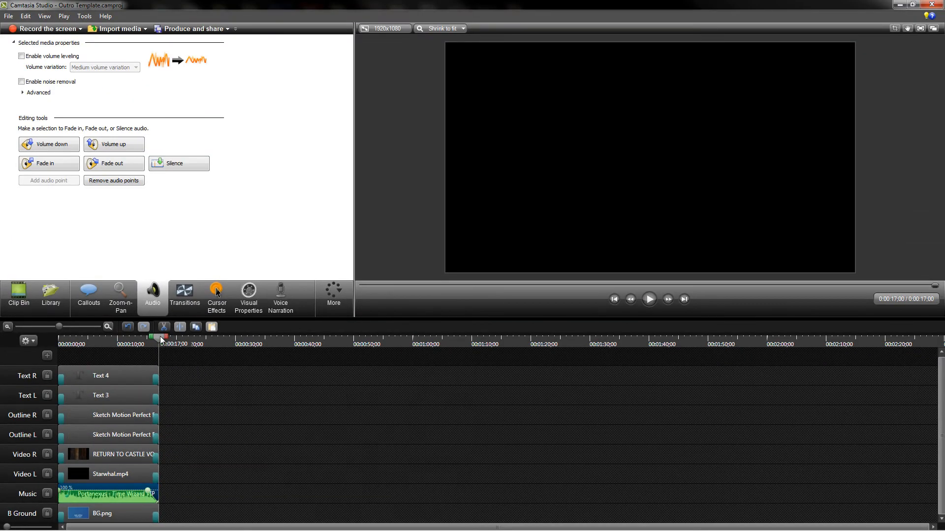
left_click_drag(161, 337, 143, 335)
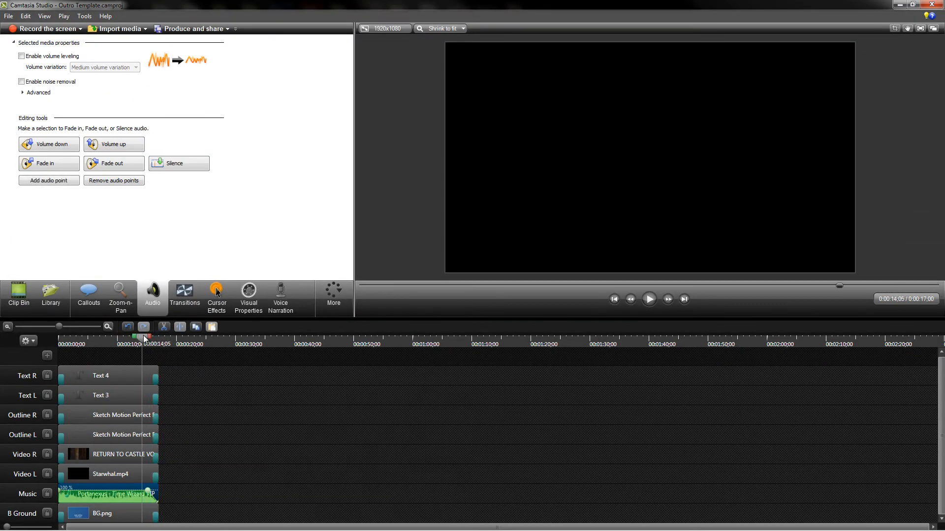
left_click(648, 299)
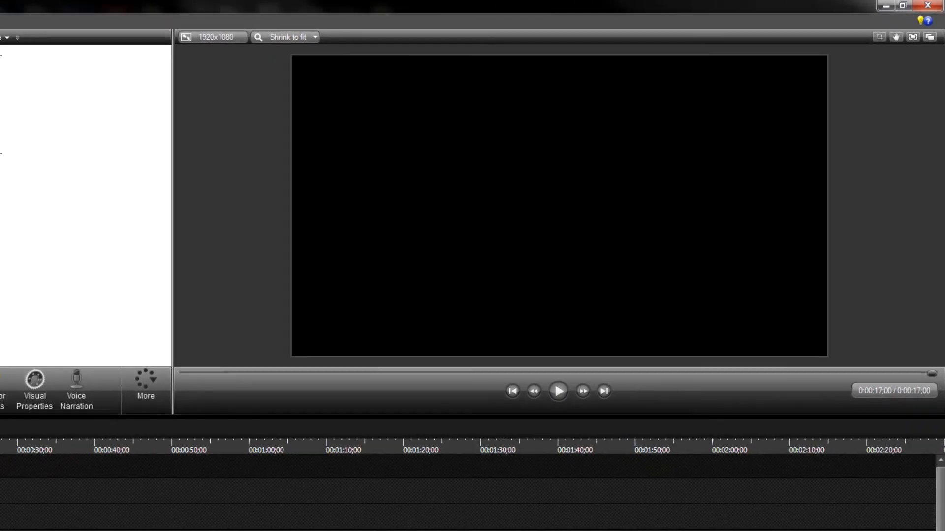
Save the project under the new name MyOutro in the Outro Stuff folder.
left_click(14, 21)
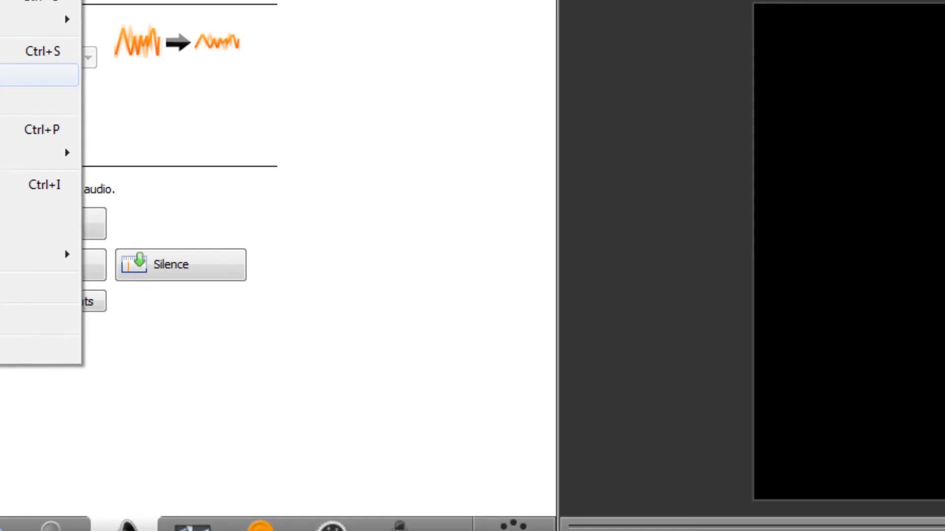
left_click(15, 74)
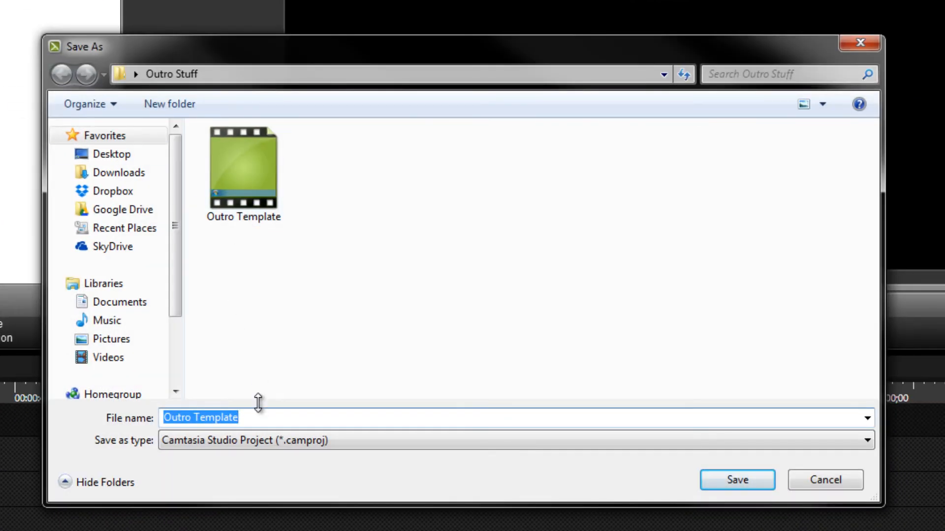
type("MyOut")
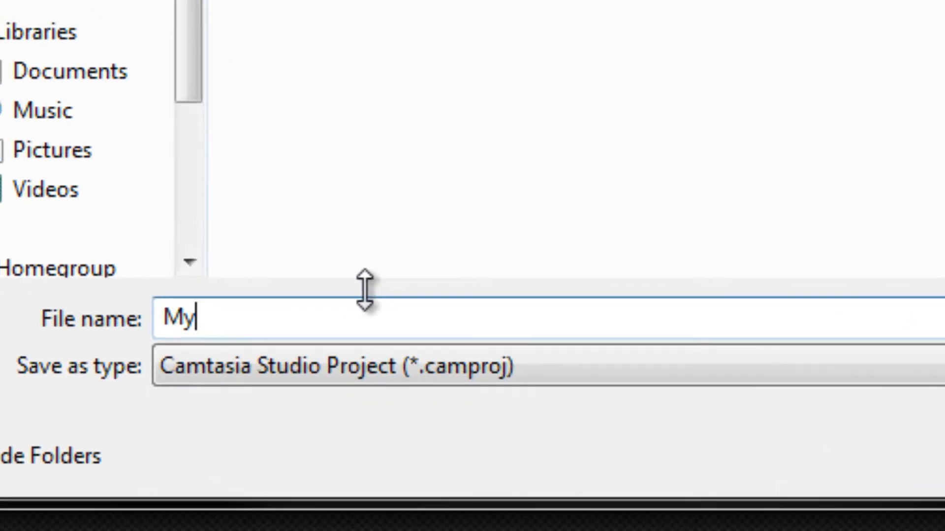
type("ro")
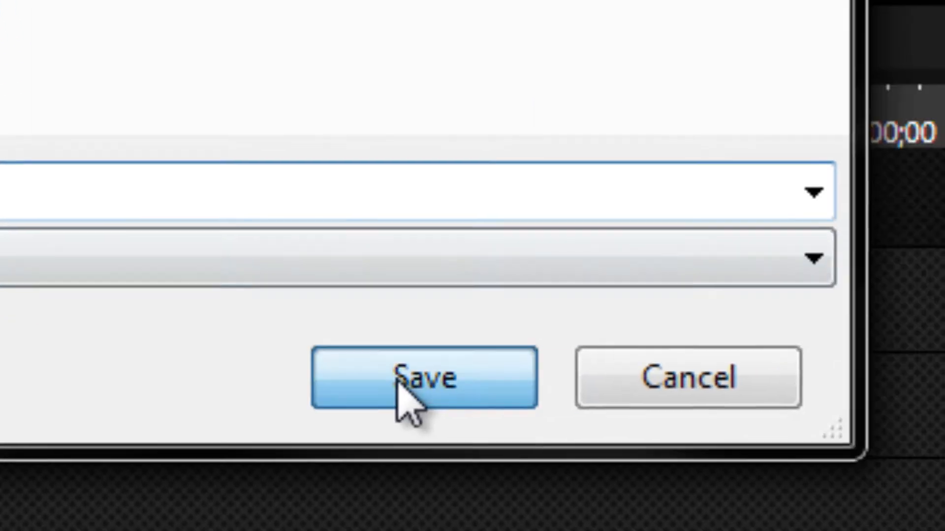
left_click(399, 383)
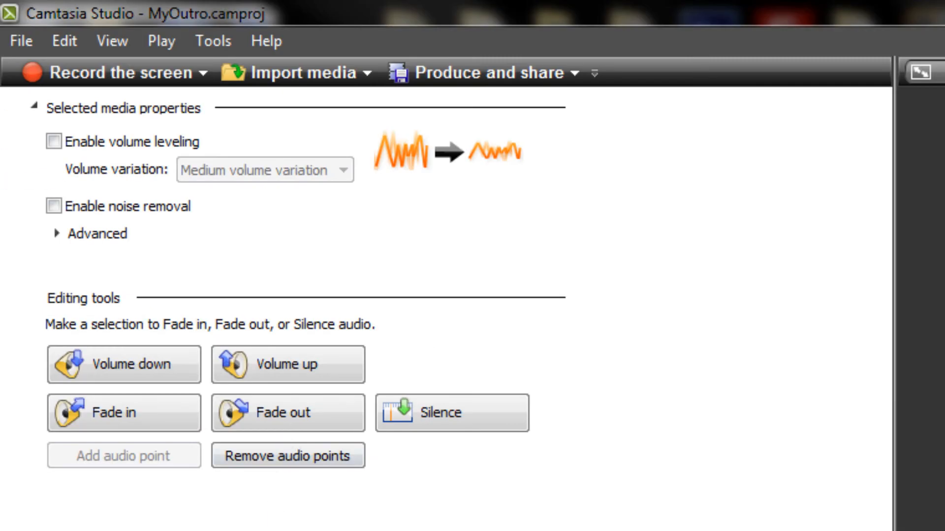
Start producing the video with custom production settings and choose AVI - Audio Video Interleave as the file format.
left_click(21, 41)
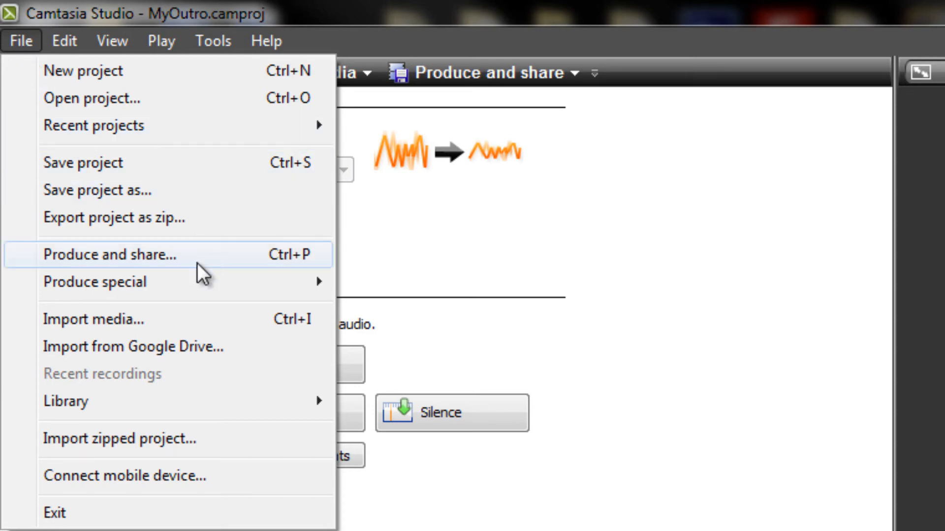
left_click(105, 263)
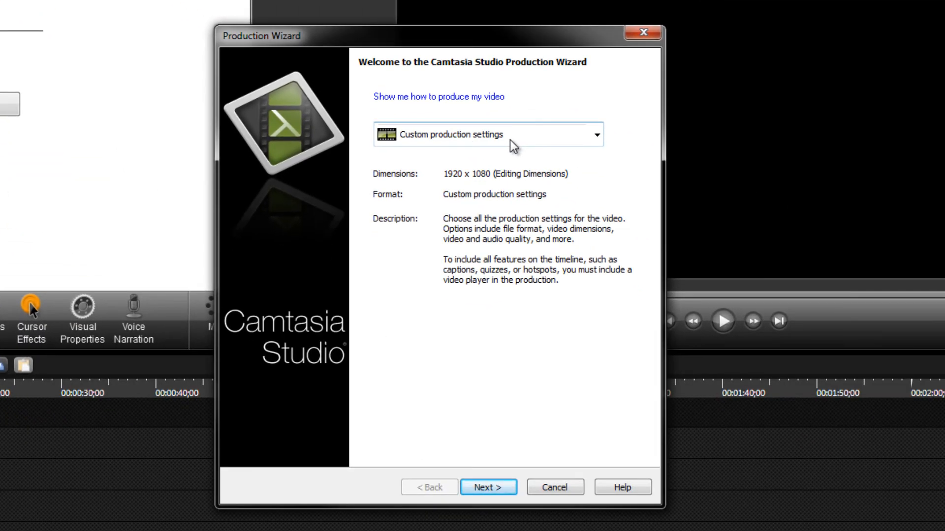
left_click(775, 249)
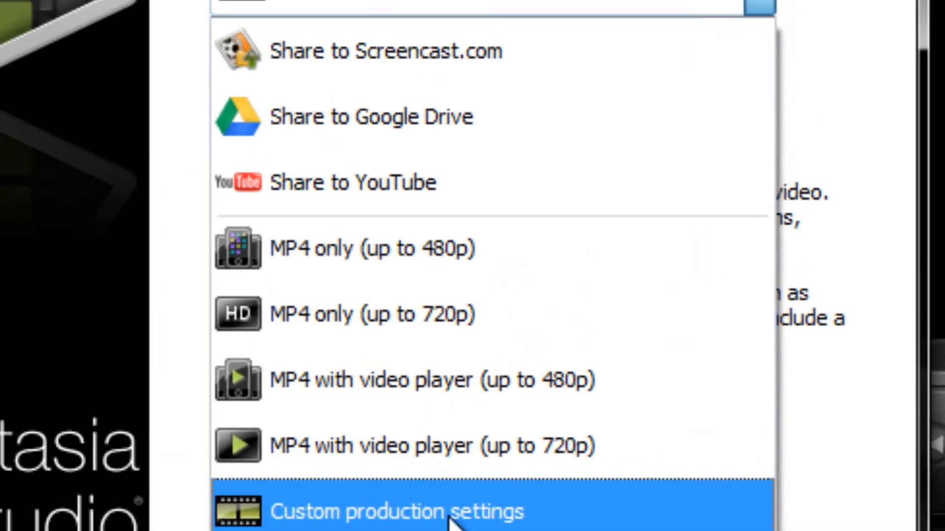
left_click(401, 371)
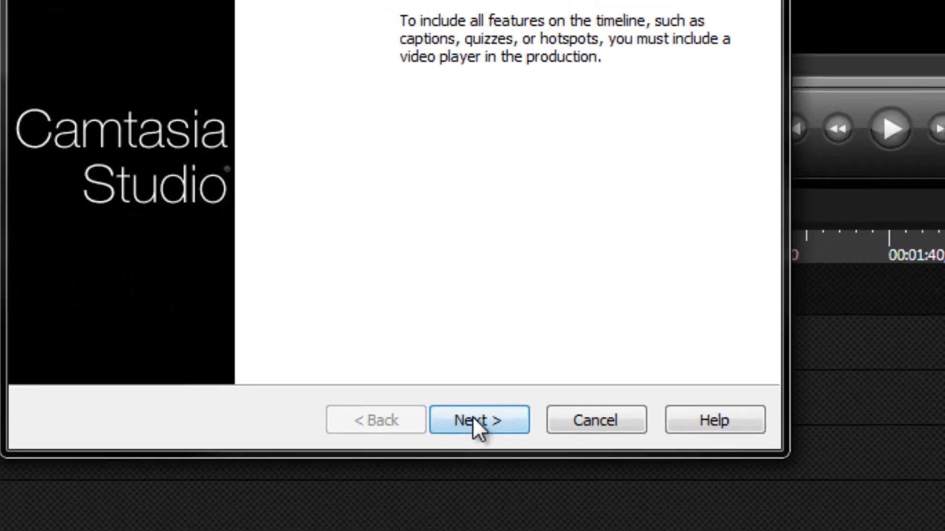
left_click(462, 399)
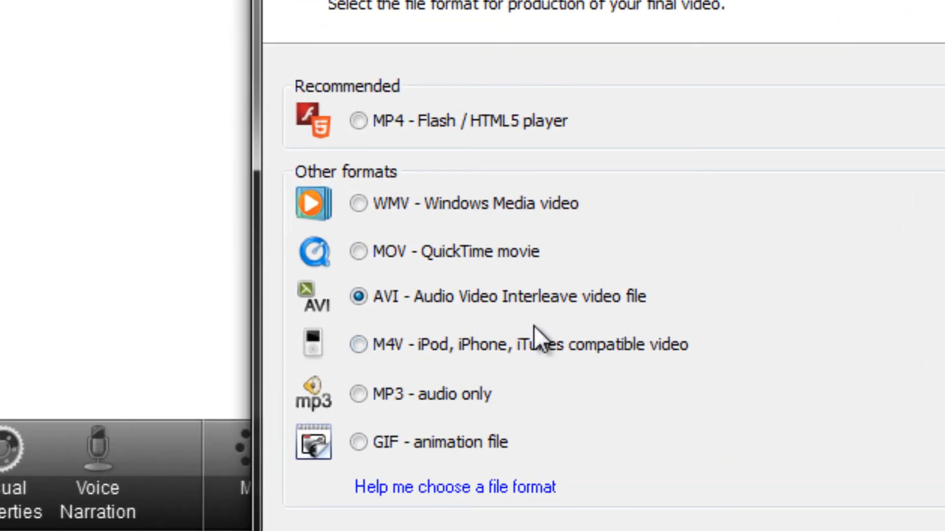
left_click(407, 121)
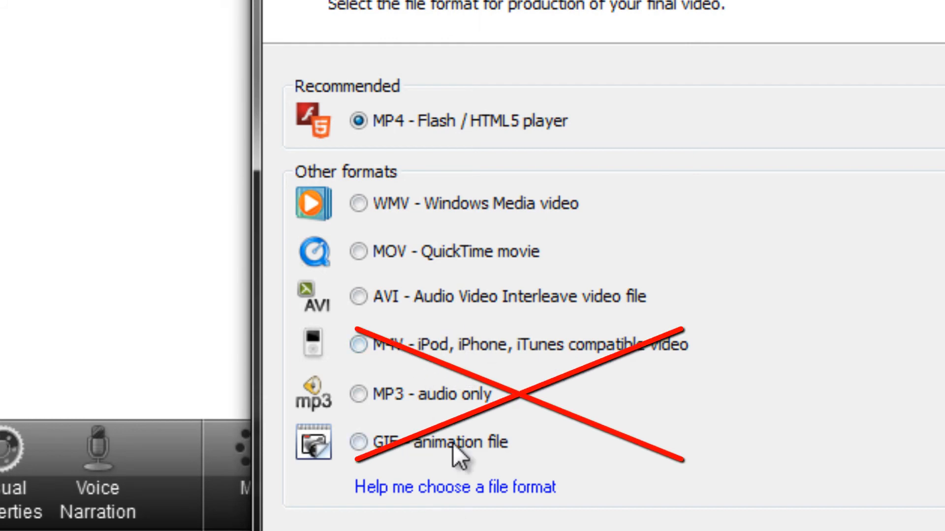
left_click(450, 296)
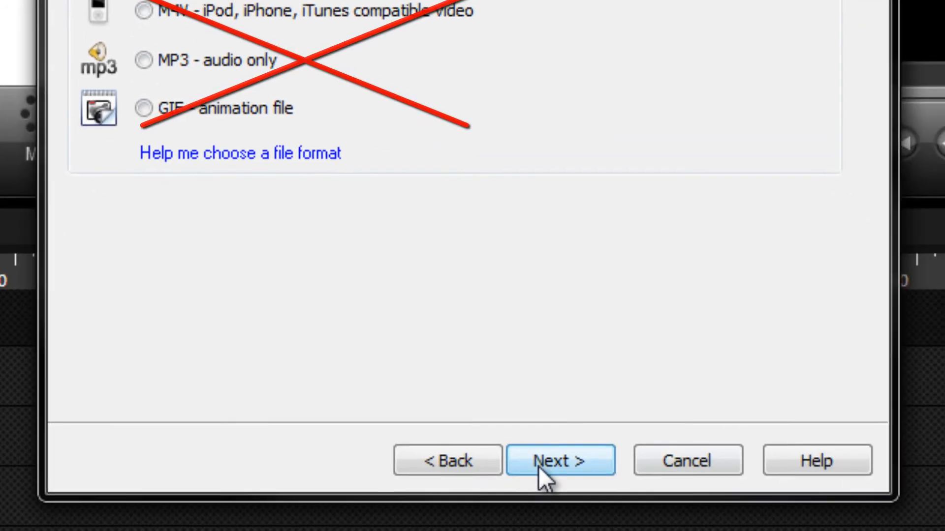
left_click(546, 463)
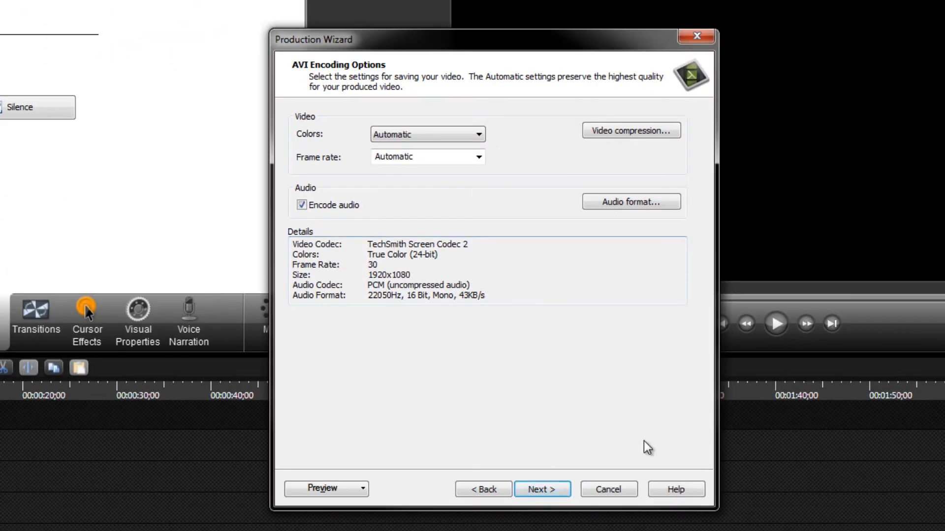
Accept the automatic AVI encoding, the 1920 x 1080 video size and the video options without SCORM, watermark or HTML.
left_click(537, 492)
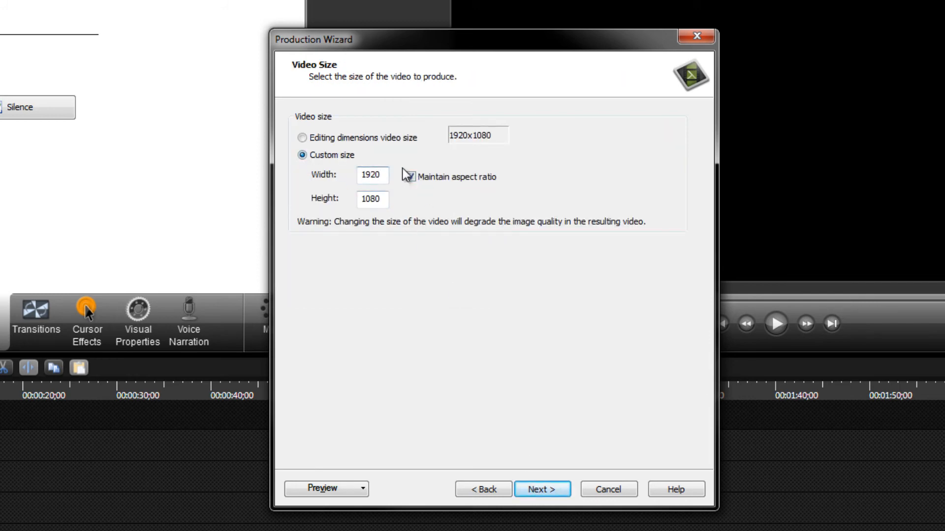
left_click(562, 494)
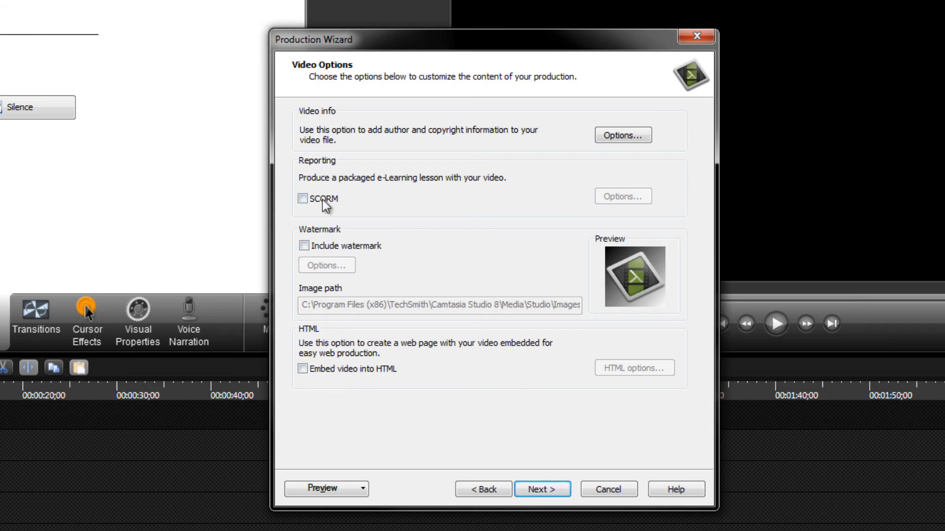
left_click(561, 495)
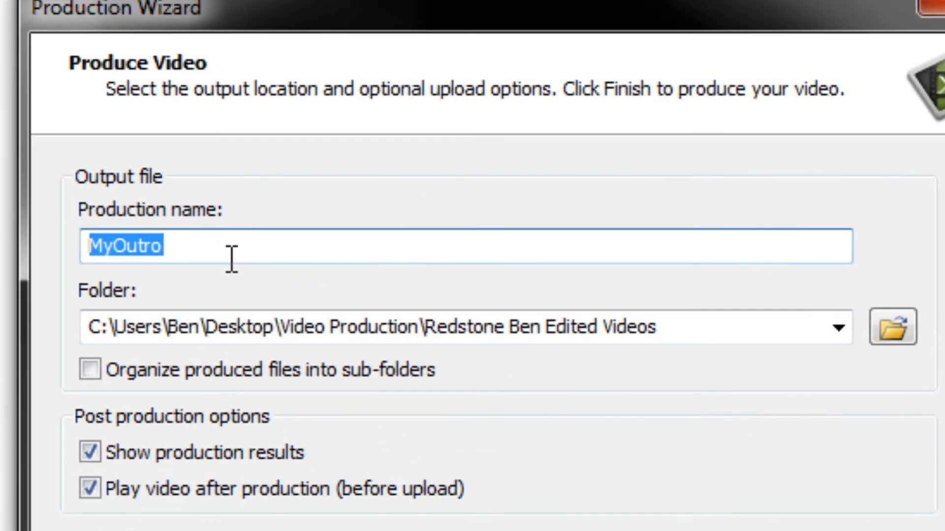
Name the production MyOutroRender and set its output location to the Desktop's Outro Stuff folder.
left_click(364, 153)
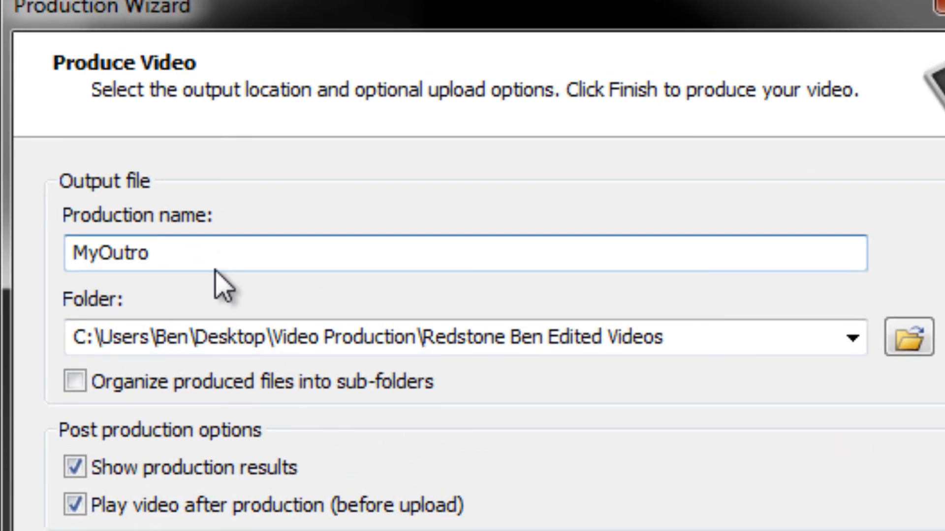
type("Render")
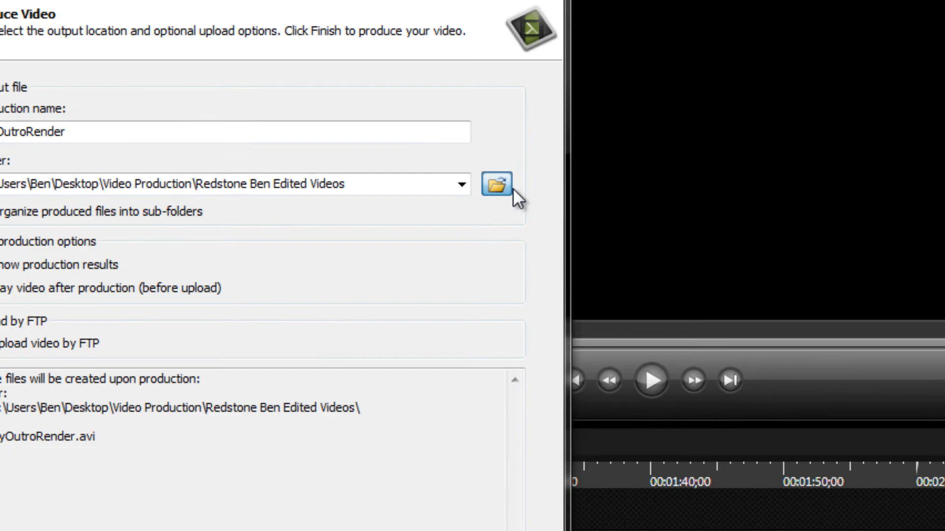
left_click(504, 236)
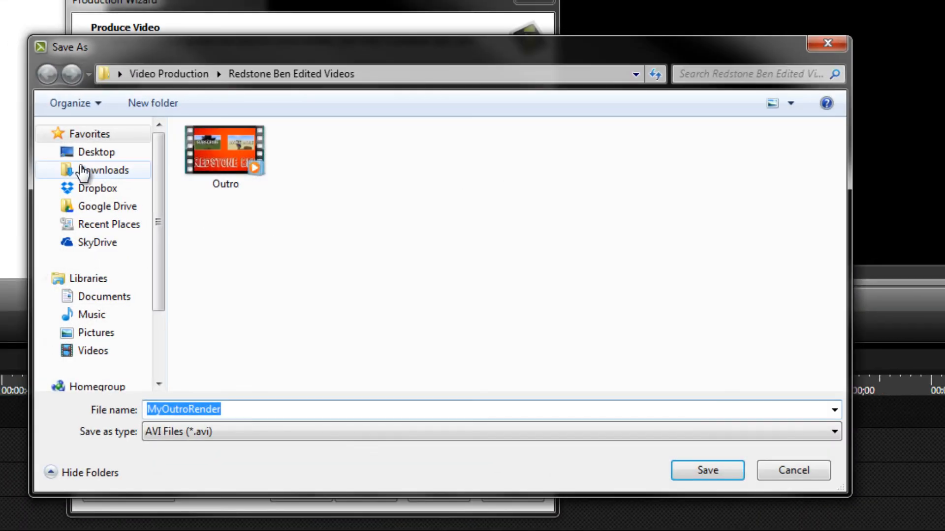
left_click(99, 154)
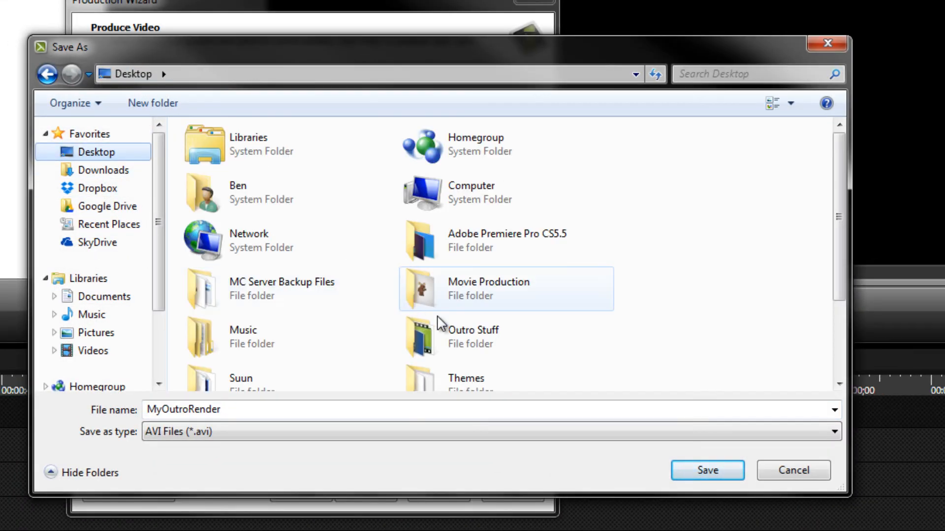
double_click(462, 337)
left_click(712, 470)
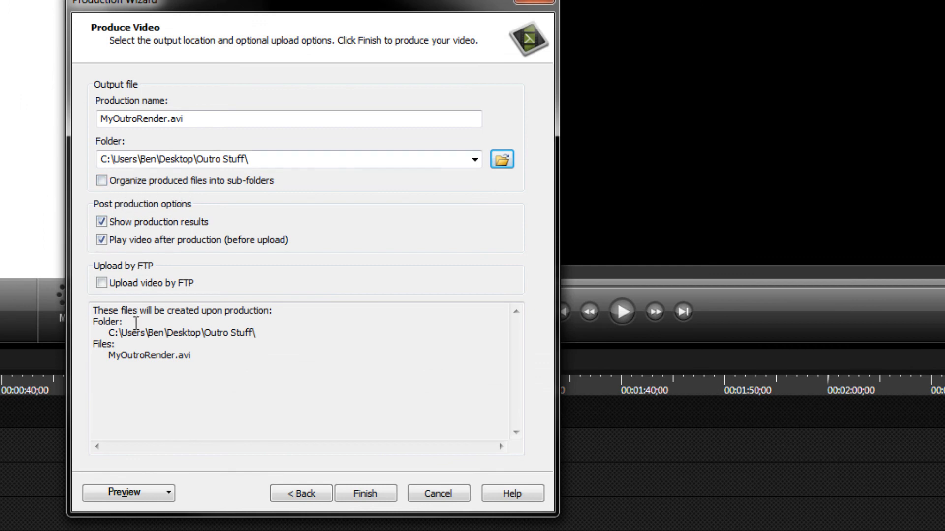
Turn off playing the video after production, render MyOutroRender.avi and close the production results.
left_click(147, 242)
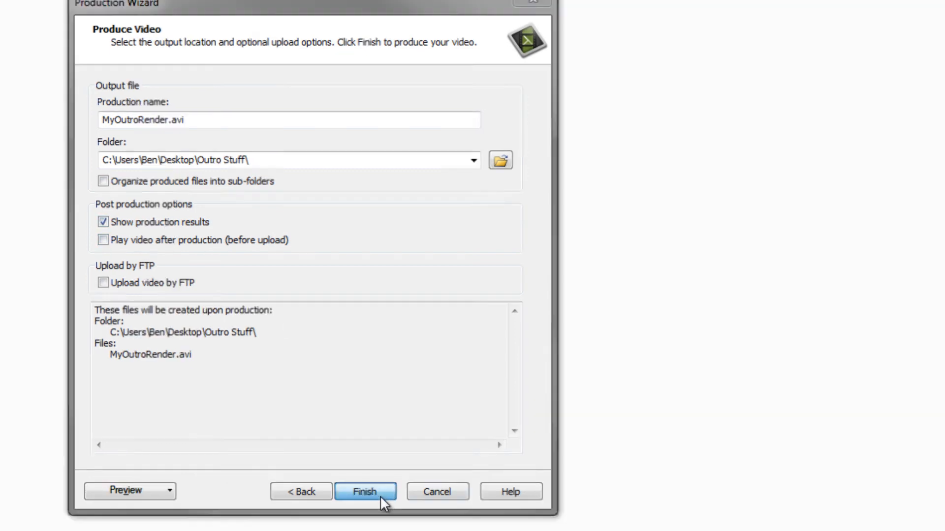
left_click(380, 494)
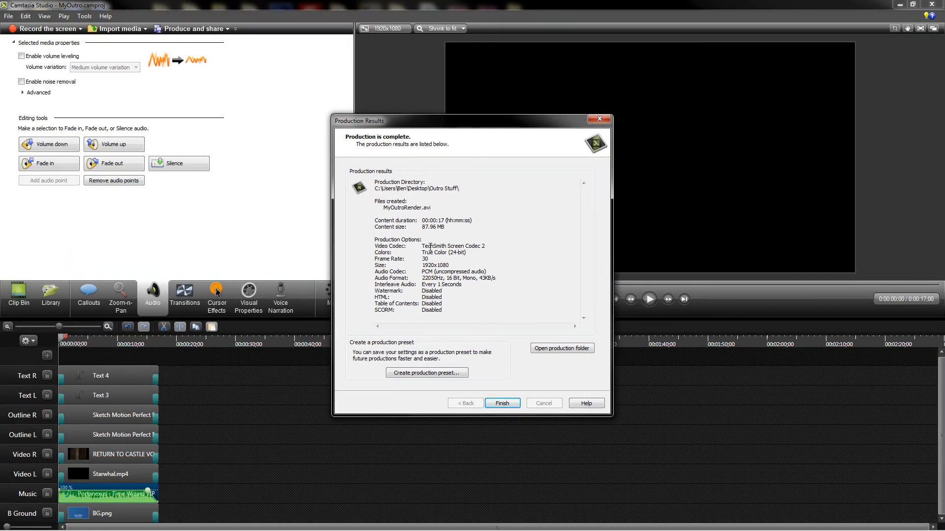
left_click_drag(413, 189, 435, 234)
left_click(423, 285)
left_click(503, 403)
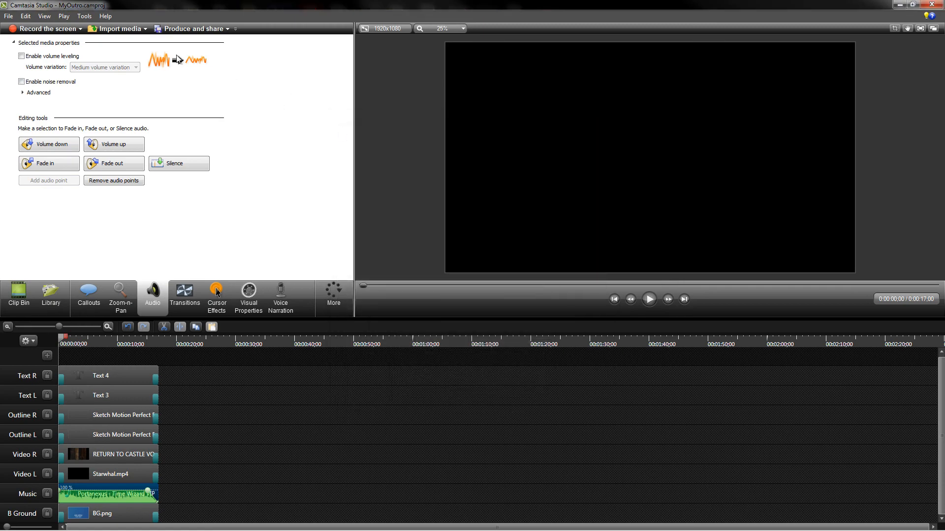
Close Camtasia Studio, saving the changes to MyOutro.camproj.
left_click(931, 4)
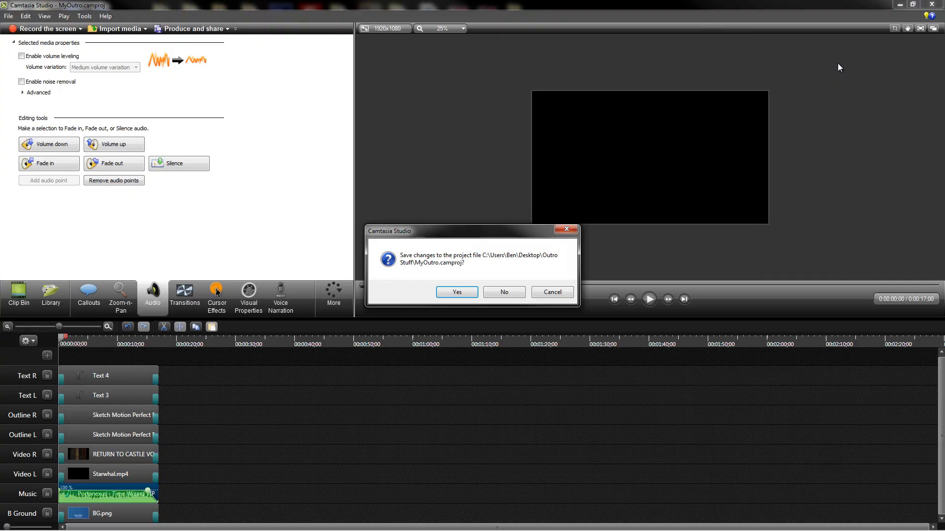
left_click(457, 292)
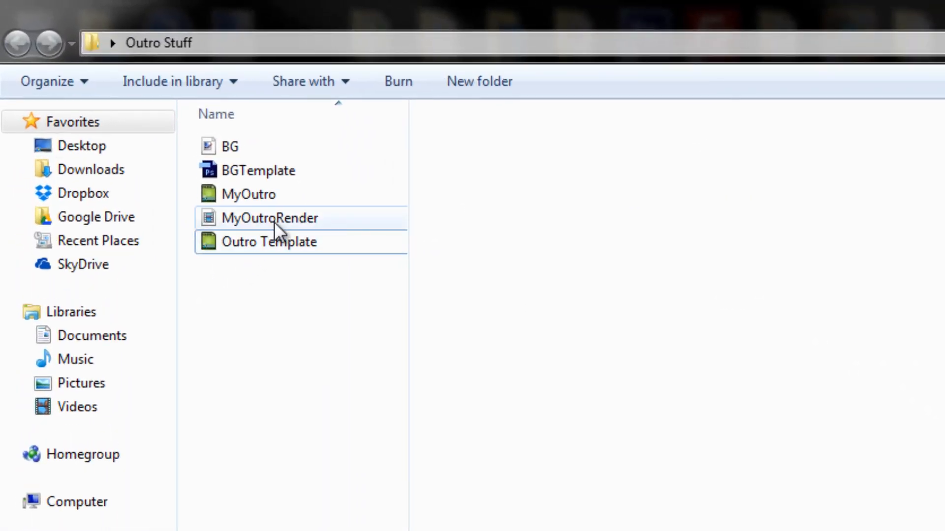
Play the rendered MyOutroRender video from the Outro Stuff folder in the media player, and close the player.
left_click(273, 222)
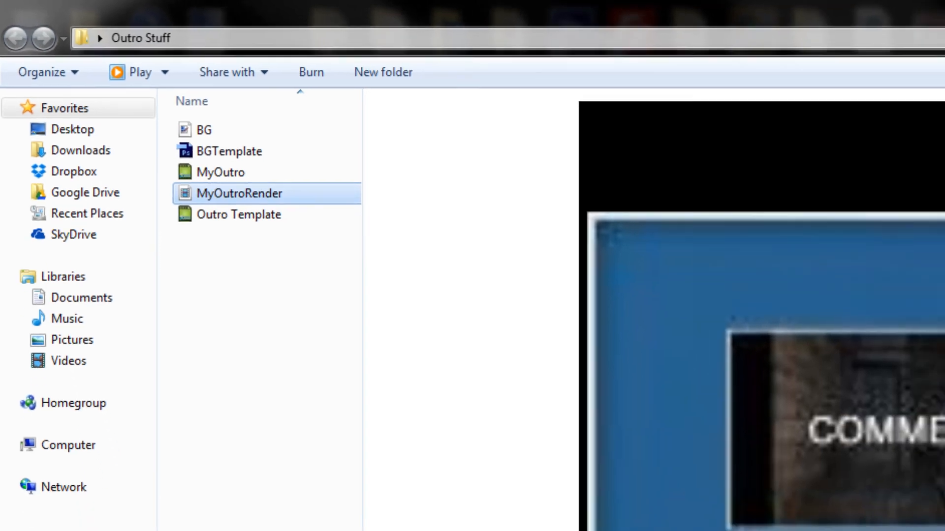
left_click(581, 480)
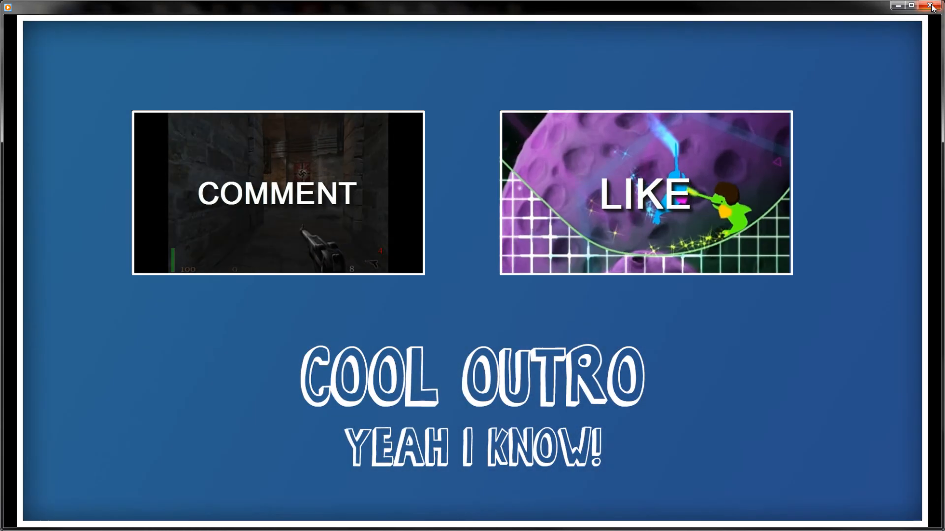
left_click(931, 6)
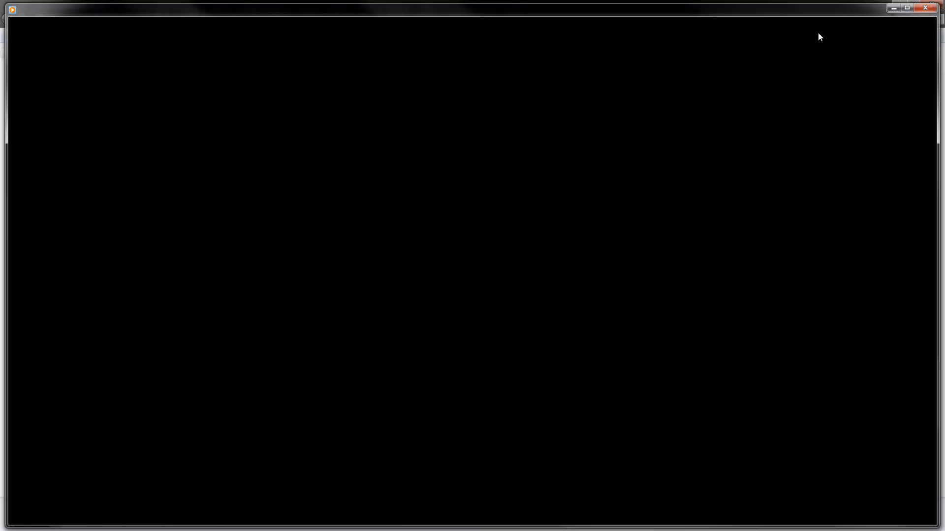
Reselect MyOutroRender to show its preview, and close the Outro Stuff folder window.
left_click(113, 108)
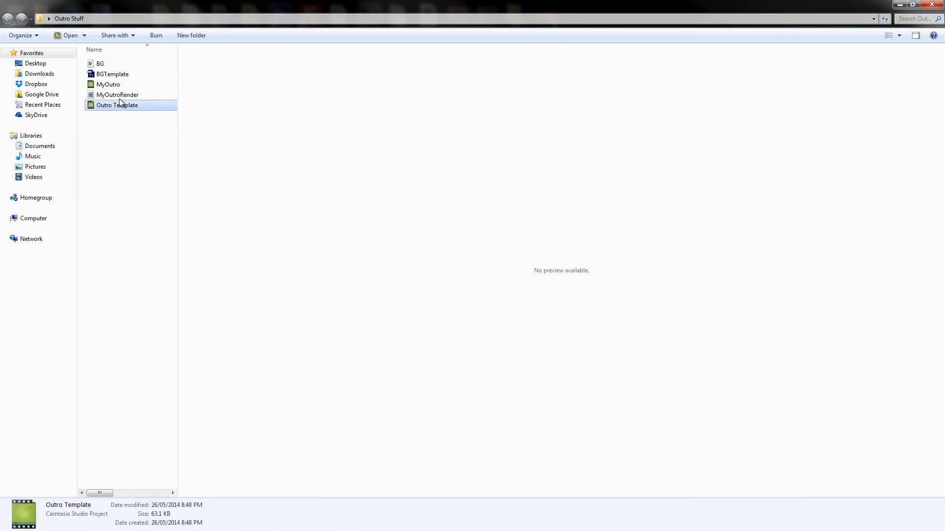
key("Up")
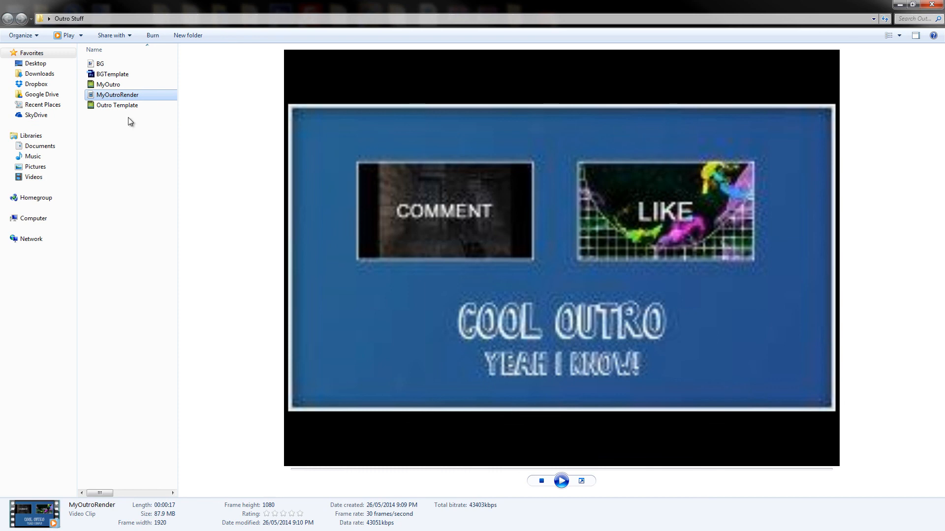
left_click(932, 4)
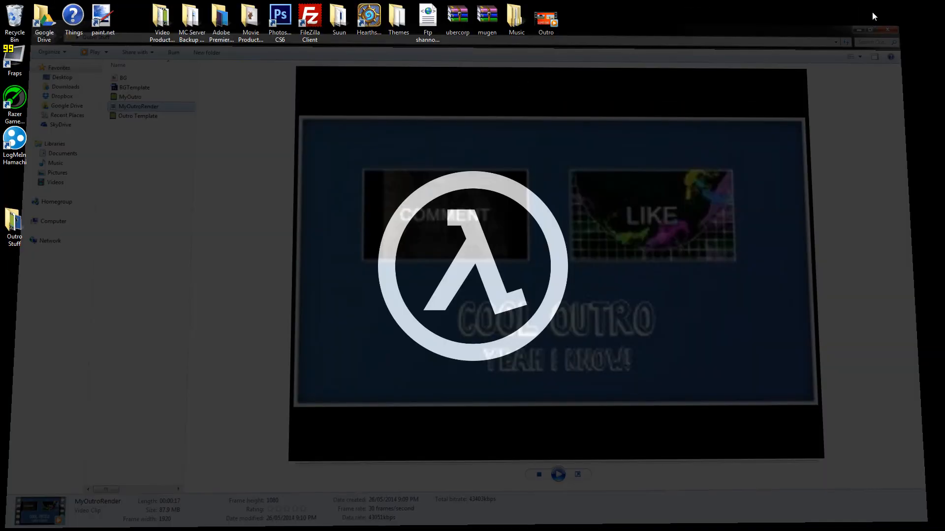